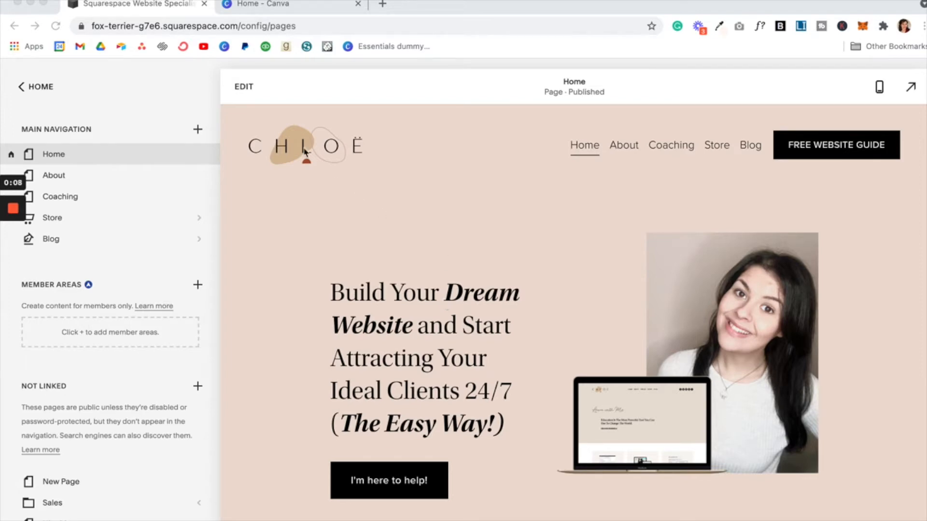
# Step: From Canva's home page, start a new blank Instagram Post design
pyautogui.scroll(-5, 304, 159)
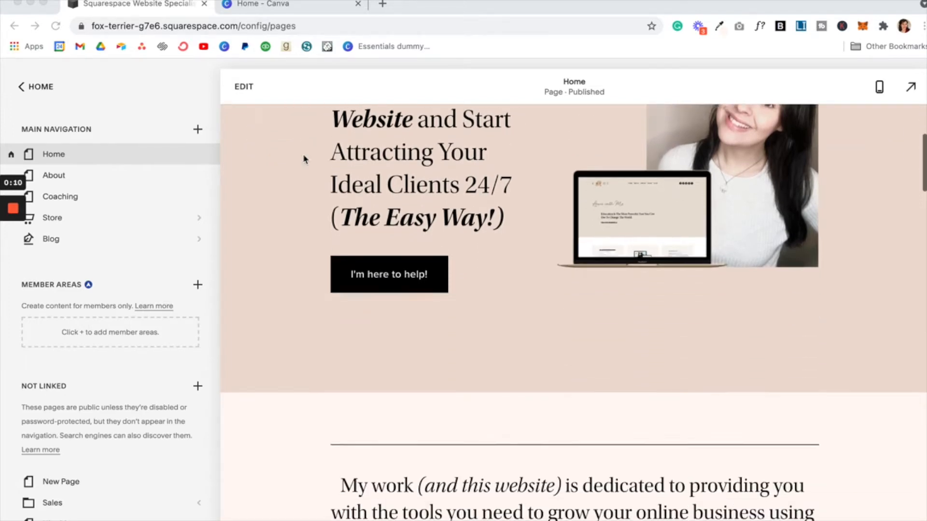
pyautogui.click(291, 5)
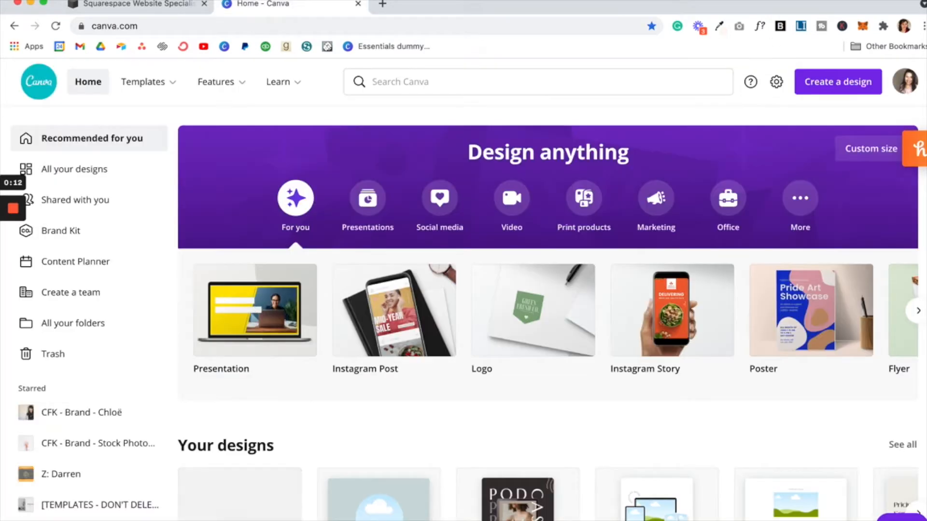
pyautogui.click(821, 85)
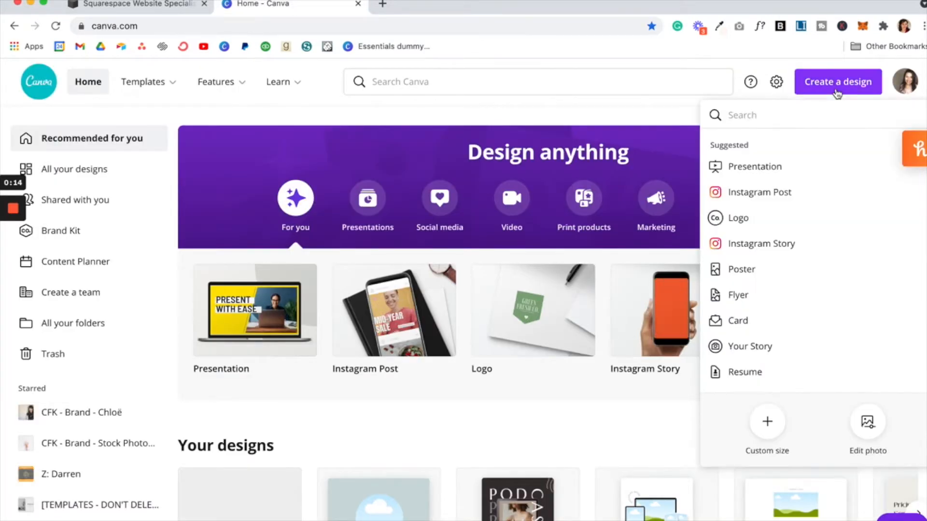
pyautogui.click(794, 193)
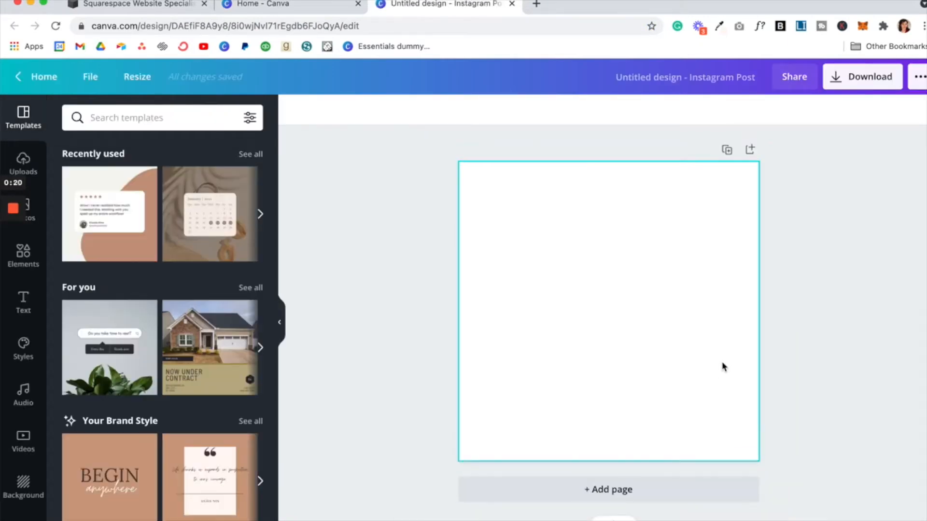
# Step: Search the templates for 'testimonials' and apply the green Testimony Skincare template
pyautogui.click(141, 118)
pyautogui.write('t')
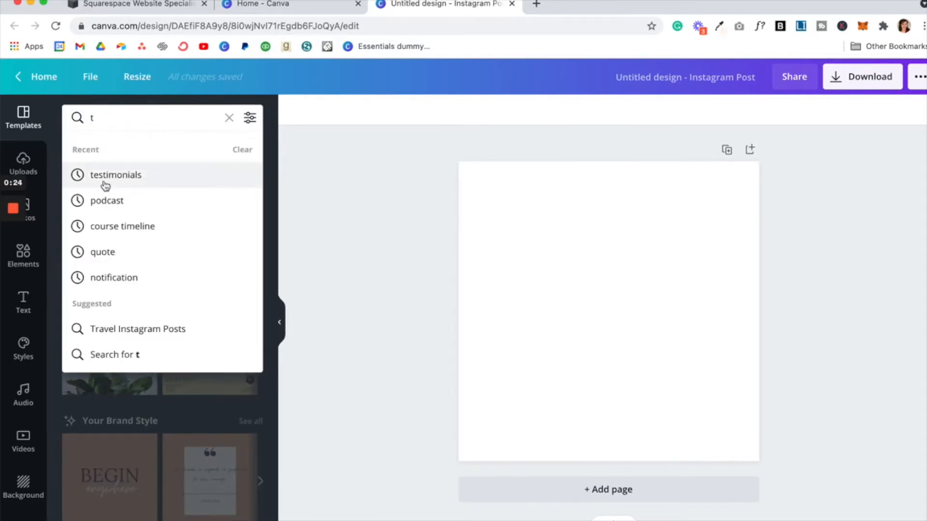
pyautogui.click(105, 176)
pyautogui.scroll(-6, 130, 345)
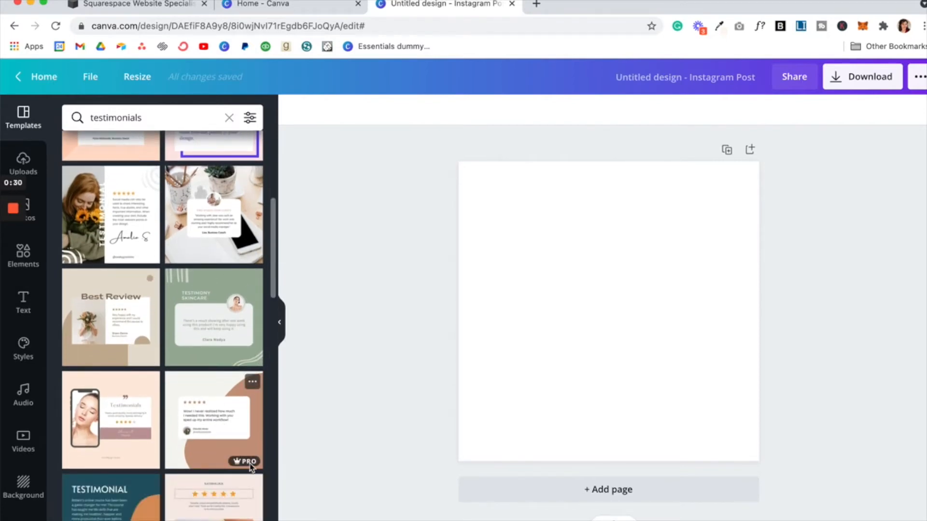
pyautogui.moveTo(244, 467)
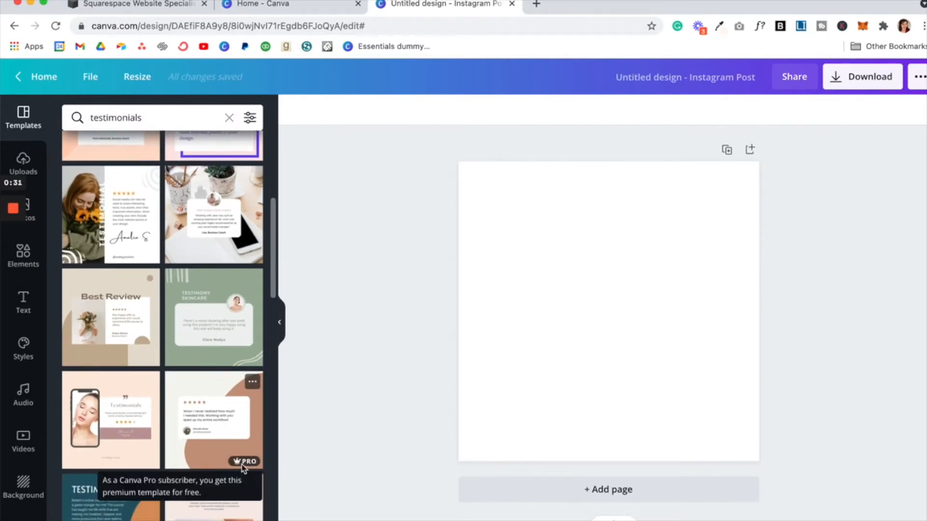
pyautogui.click(244, 327)
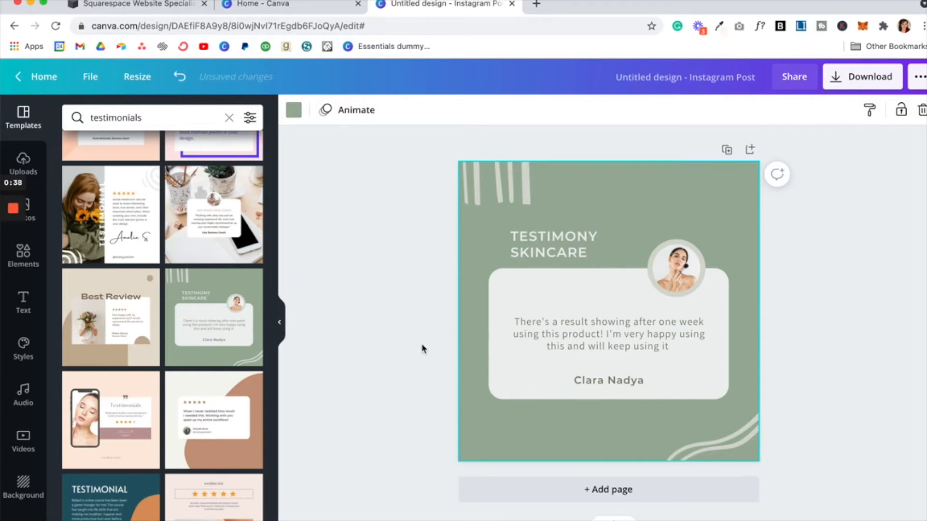
# Step: Delete the striped top-left decoration and the wavy bottom-right decoration
pyautogui.click(511, 187)
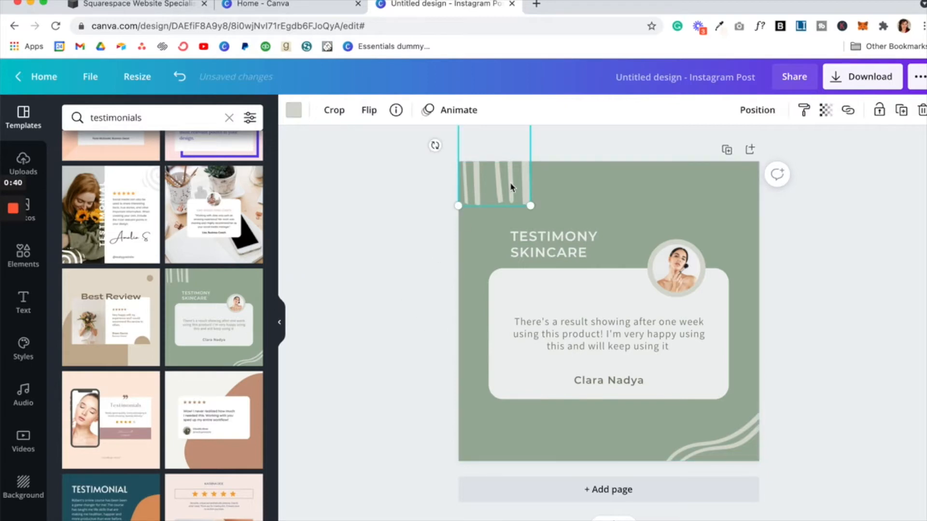
pyautogui.press('Delete')
pyautogui.click(718, 458)
pyautogui.press('Delete')
# Step: Replace the circular portrait with a recently used stock photo of a smiling woman
pyautogui.click(674, 269)
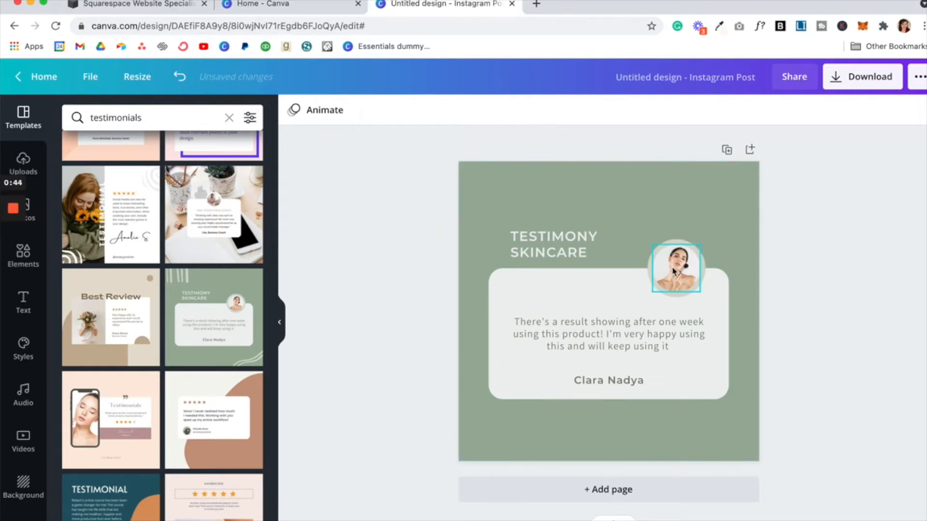
pyautogui.press('Delete')
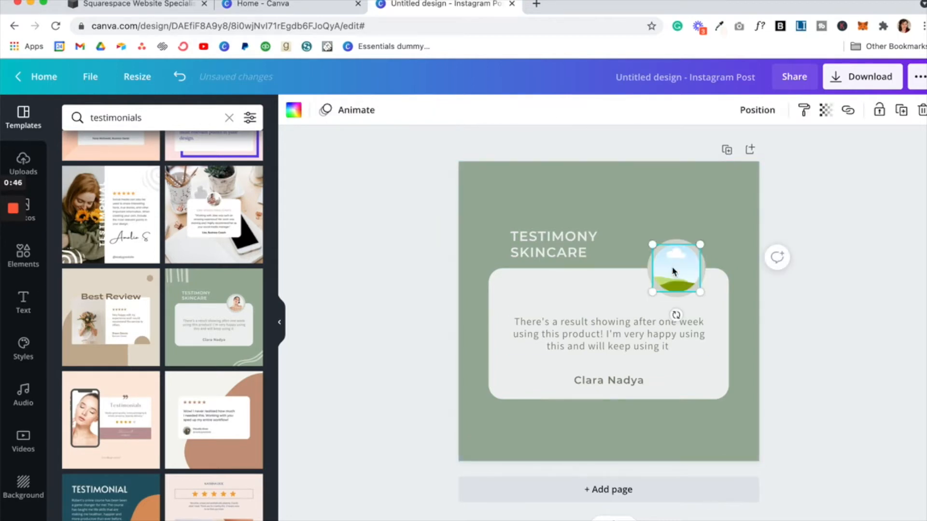
pyautogui.click(42, 222)
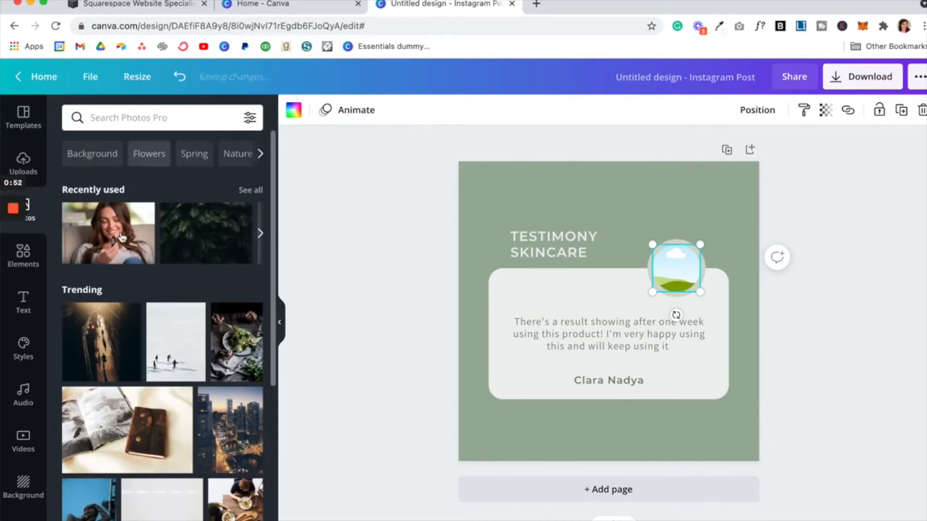
pyautogui.moveTo(108, 228); pyautogui.dragTo(676, 269)
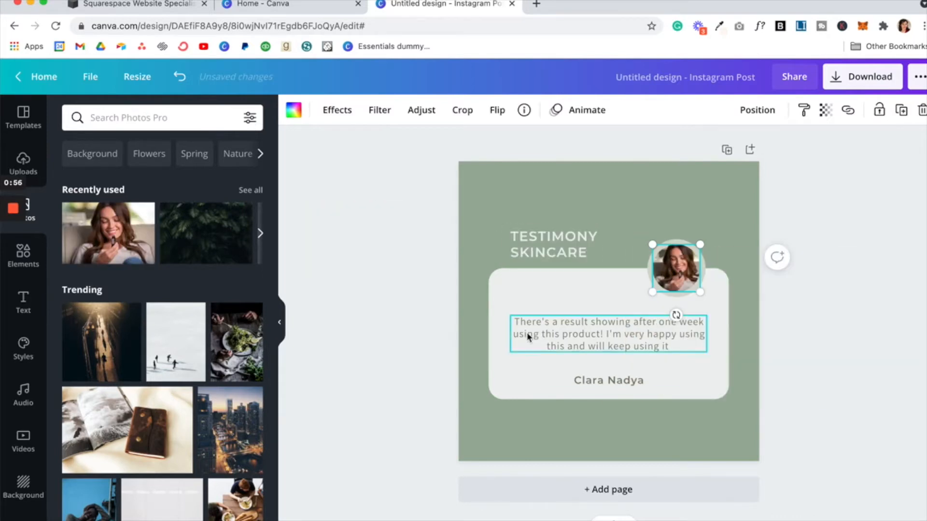
# Step: Set the testimonial quote text in the Poppins Light font
pyautogui.click(637, 336)
pyautogui.click(635, 333)
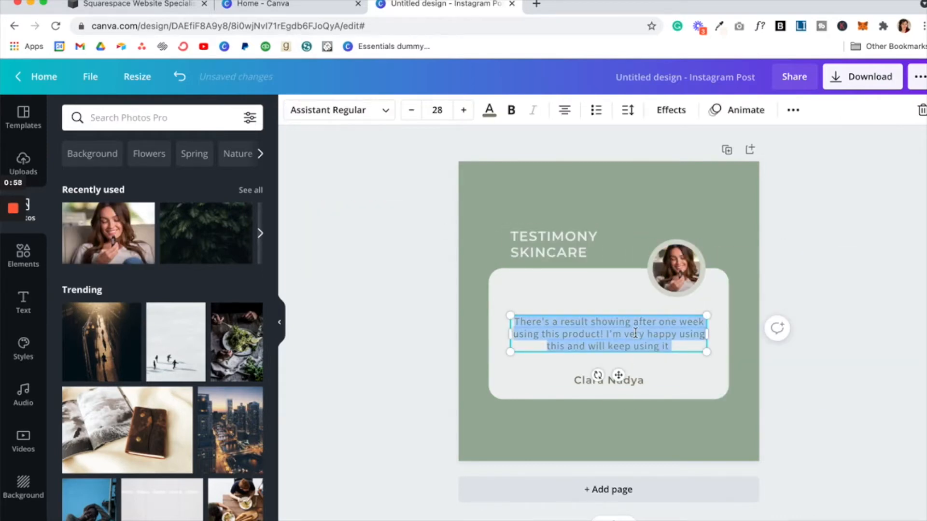
pyautogui.click(346, 116)
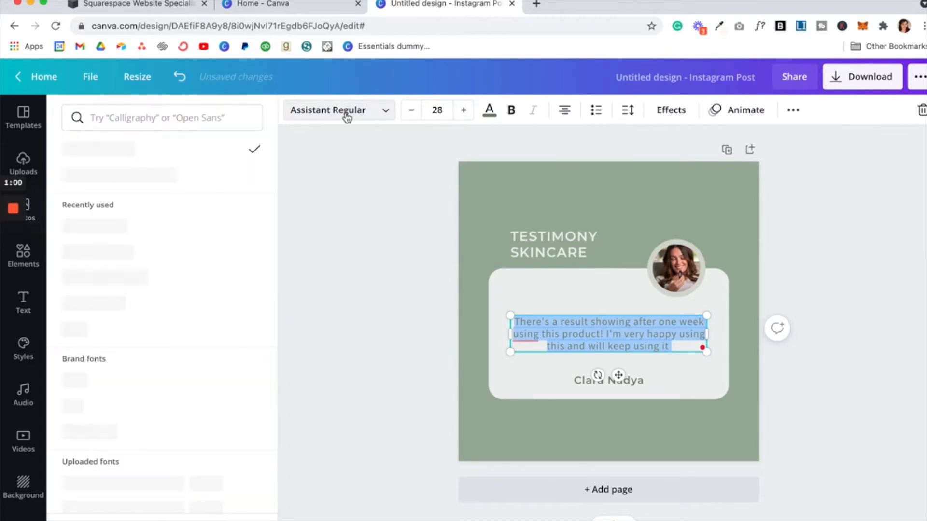
pyautogui.click(230, 227)
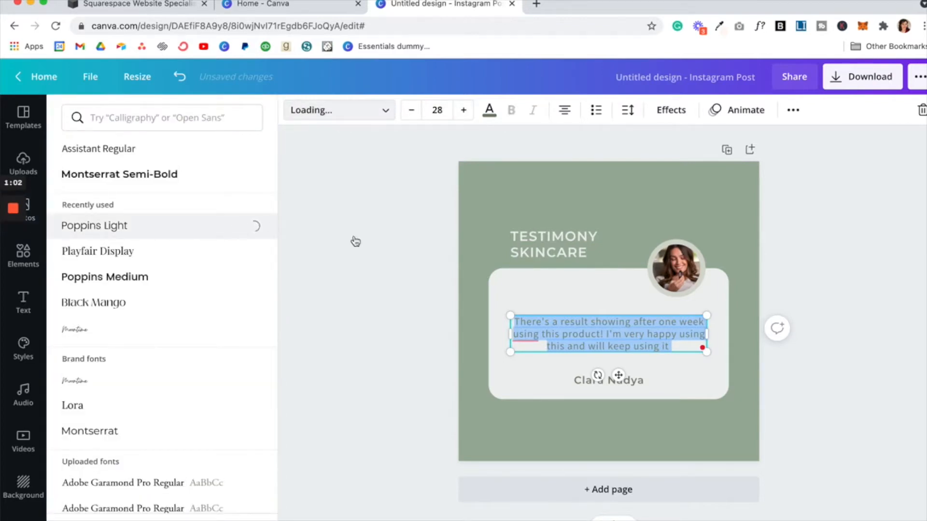
pyautogui.click(528, 393)
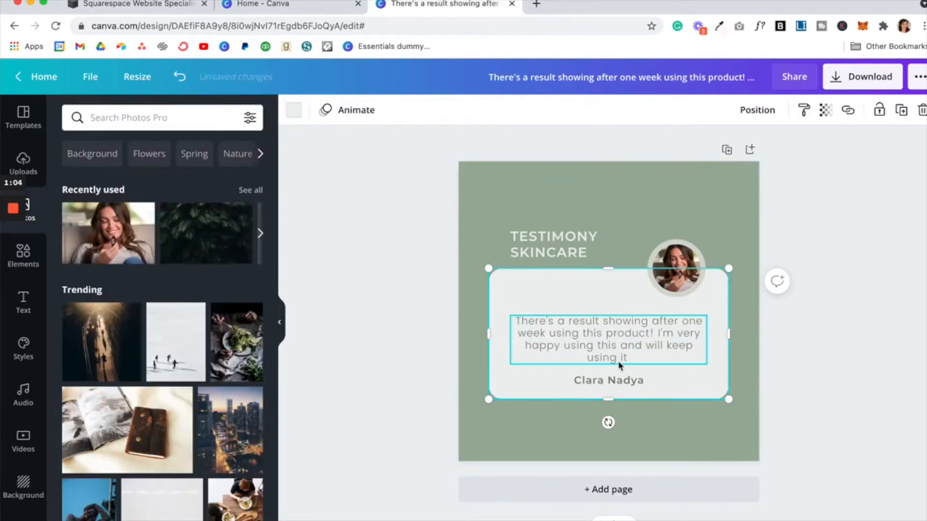
# Step: Delete the TESTIMONY SKINCARE title and green background, then return to the Squarespace editor
pyautogui.click(553, 243)
pyautogui.press('Delete')
pyautogui.click(553, 244)
pyautogui.press('Delete')
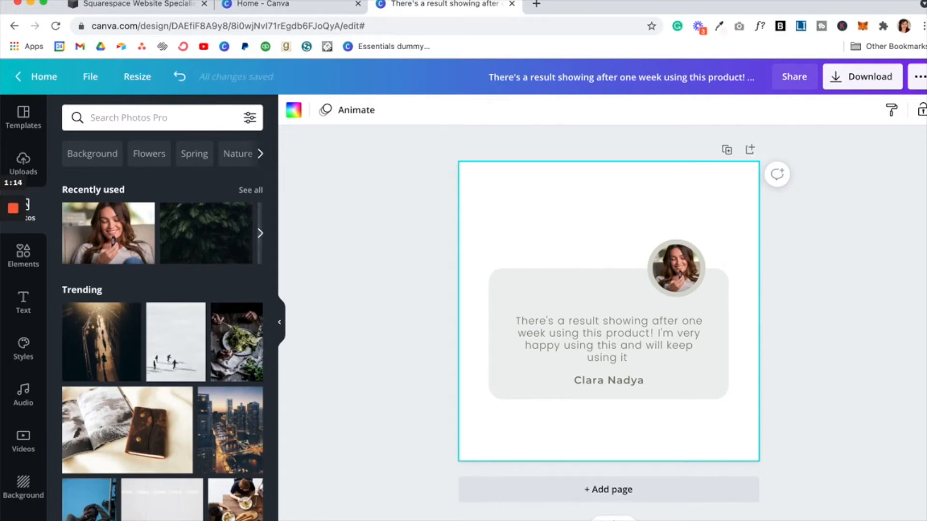
pyautogui.click(143, 8)
pyautogui.scroll(-6, 405, 379)
# Step: Sample the homepage's peach background with Eye Dropper and copy the #fff8f5 hex value
pyautogui.scroll(1, 368, 248)
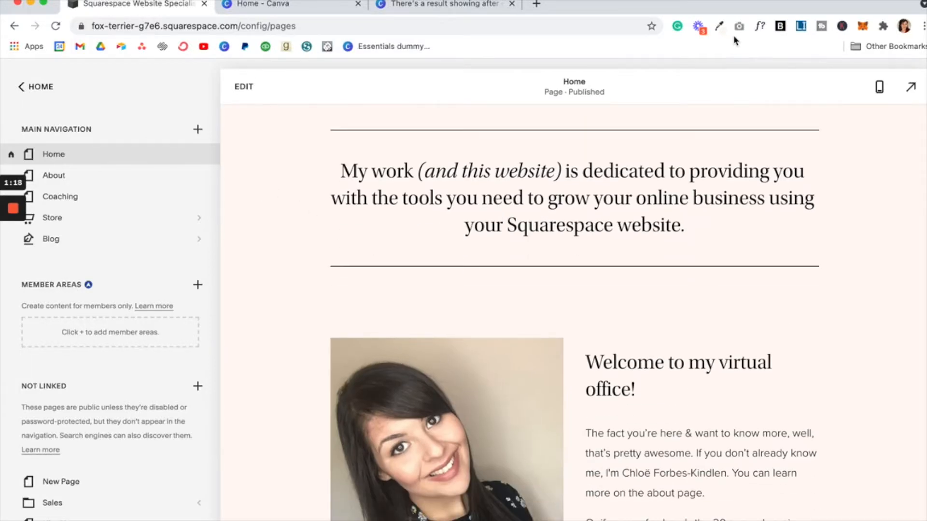
pyautogui.click(720, 26)
pyautogui.click(449, 78)
pyautogui.click(277, 238)
pyautogui.click(721, 28)
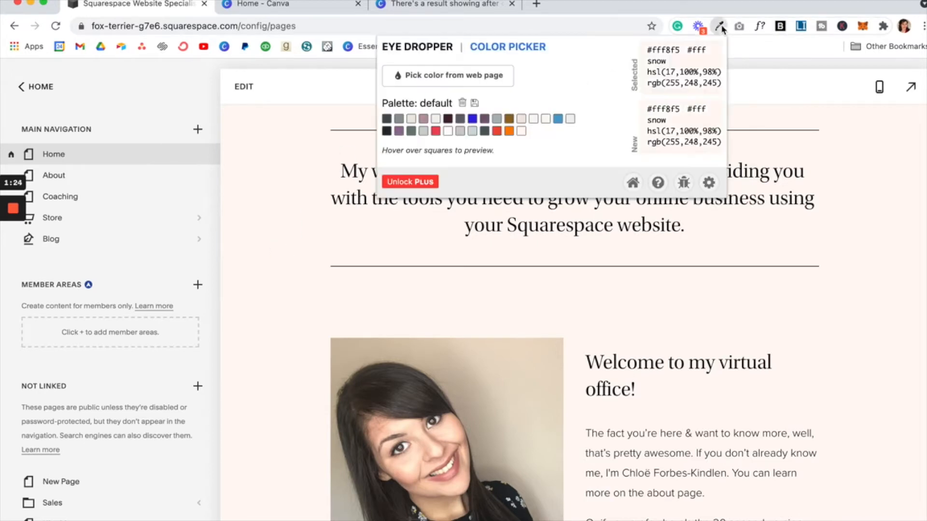
pyautogui.doubleClick(670, 51)
pyautogui.press('super+c')
pyautogui.click(405, 7)
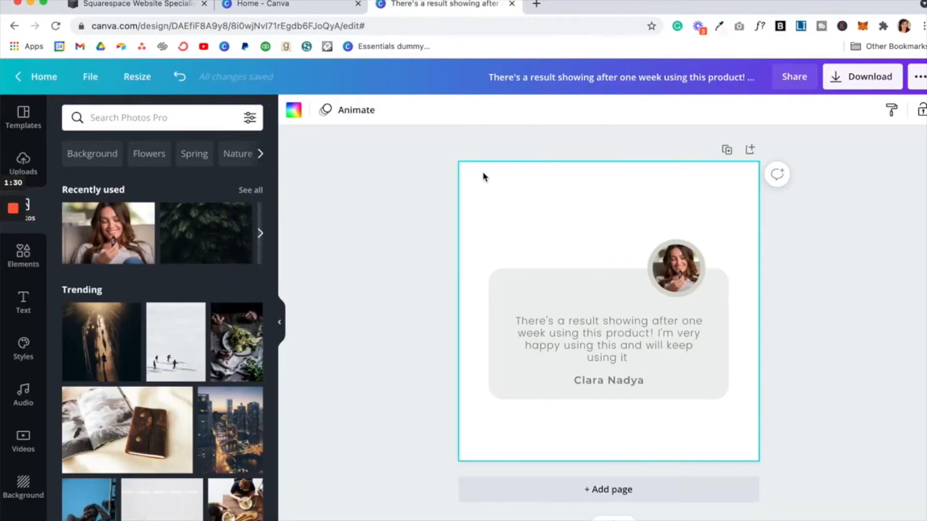
# Step: Add #fff8f5 as a document colour and apply it to the page background
pyautogui.click(303, 116)
pyautogui.click(75, 177)
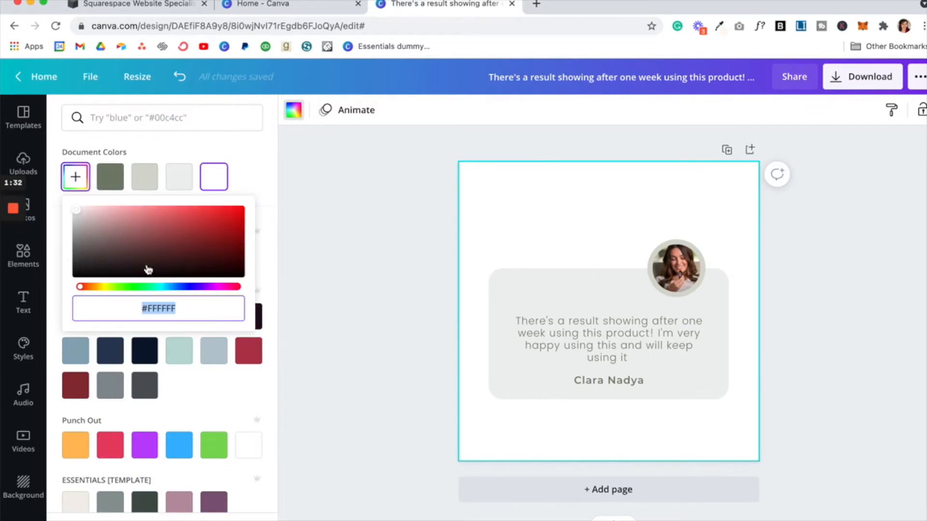
pyautogui.press('super+v')
pyautogui.click(420, 250)
# Step: Make the testimonial card white using the Punch Out swatch
pyautogui.click(585, 290)
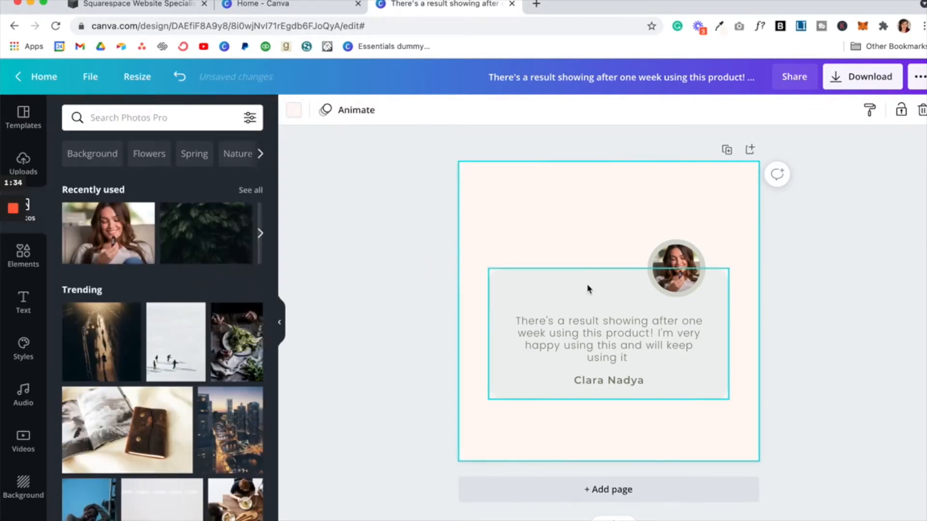
pyautogui.click(294, 110)
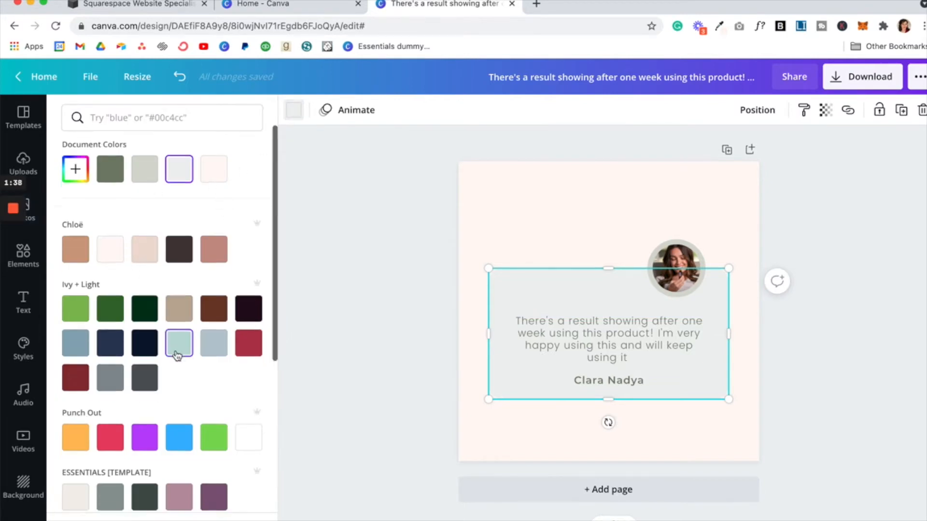
pyautogui.scroll(-5, 180, 350)
pyautogui.click(248, 214)
pyautogui.click(452, 223)
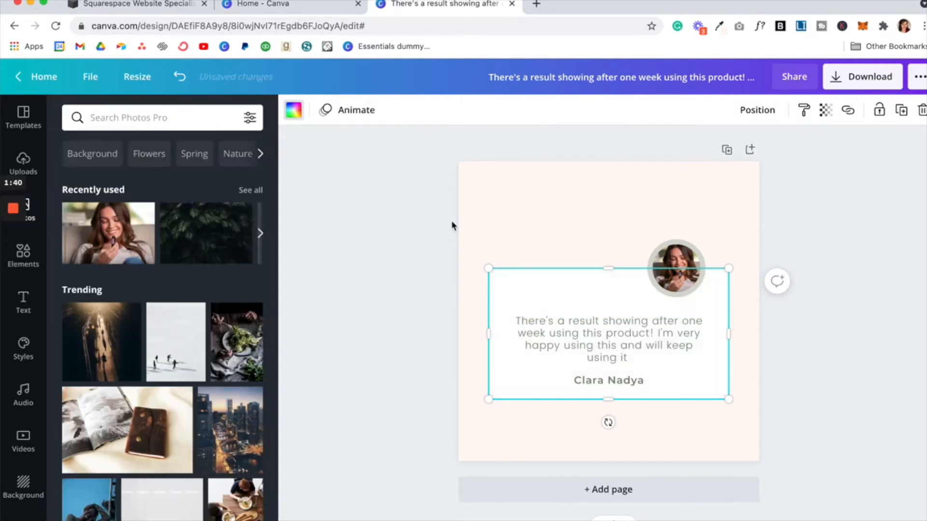
pyautogui.click(522, 230)
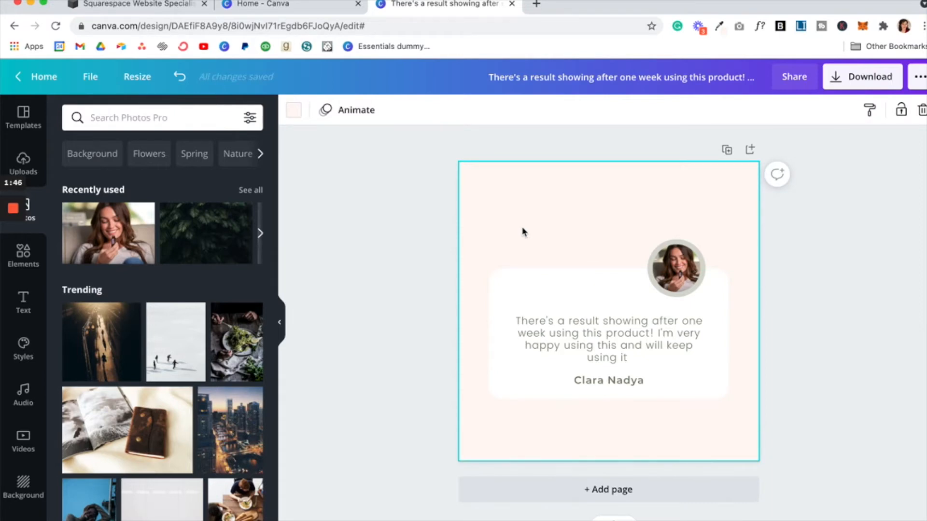
# Step: Download the single-page design as a PNG at size 1.5 (1620 × 1620 px)
pyautogui.click(726, 151)
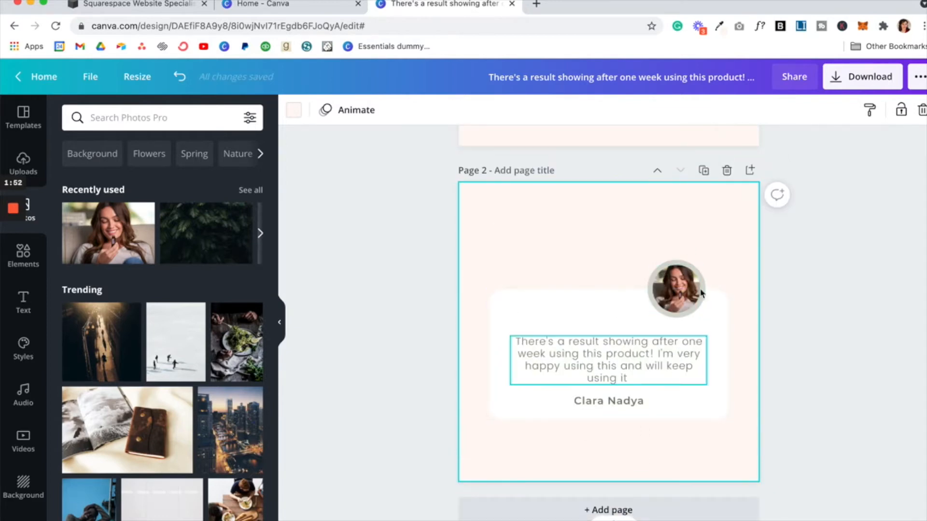
pyautogui.click(726, 171)
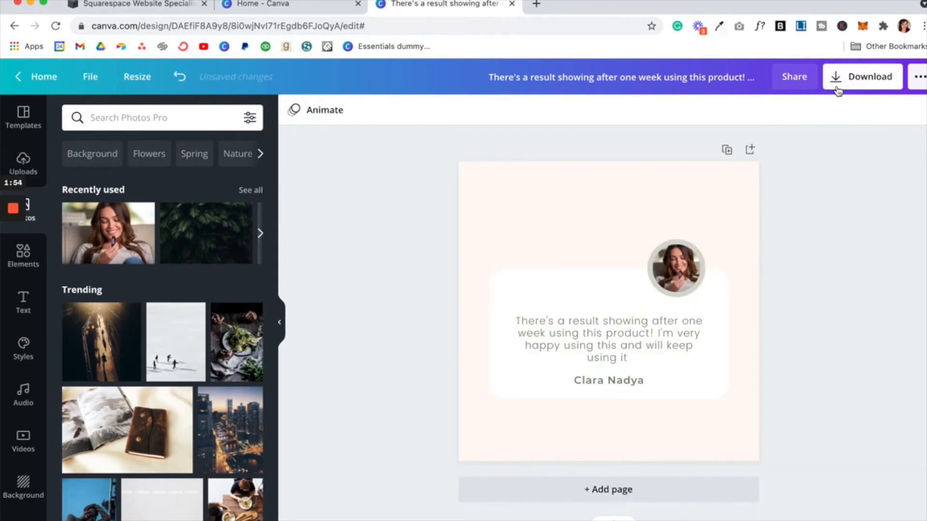
pyautogui.click(838, 87)
pyautogui.moveTo(786, 197); pyautogui.dragTo(805, 198)
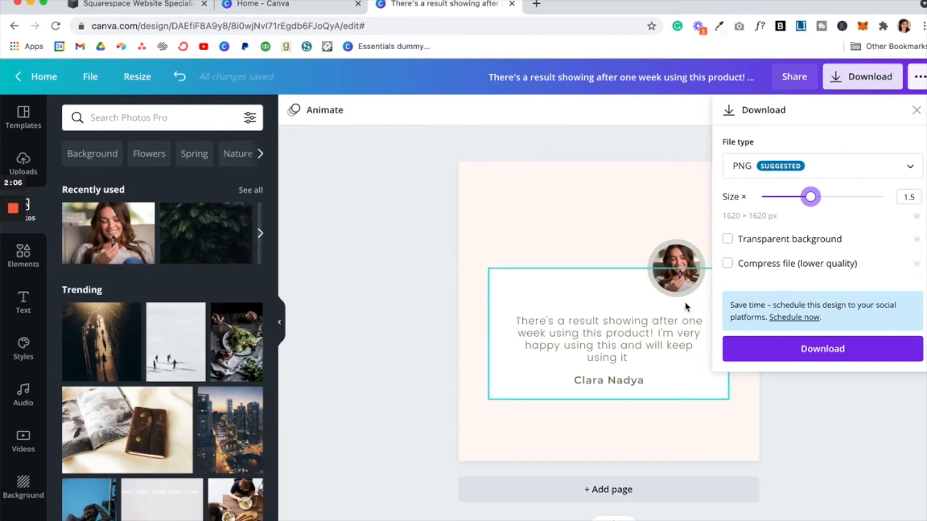
pyautogui.click(753, 355)
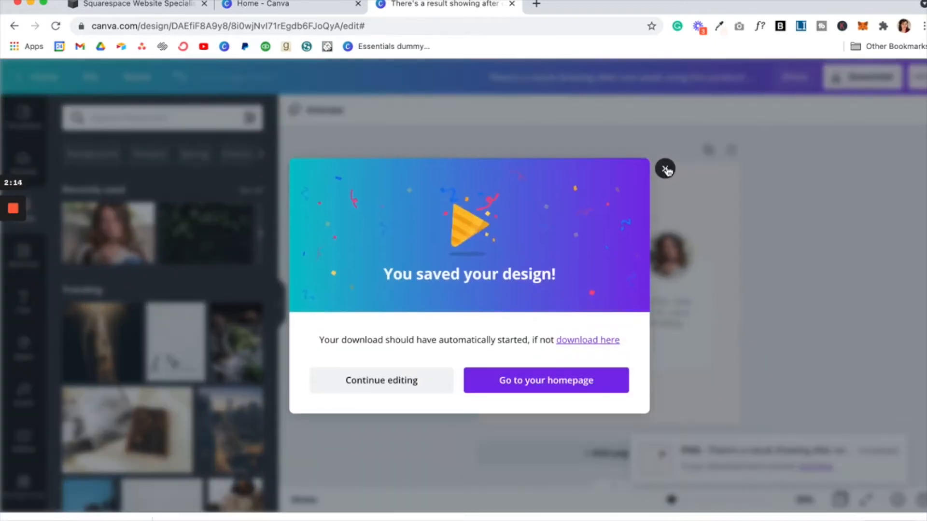
# Step: Move the downloaded image onto the desktop and rename it 'testimonial'
pyautogui.click(665, 168)
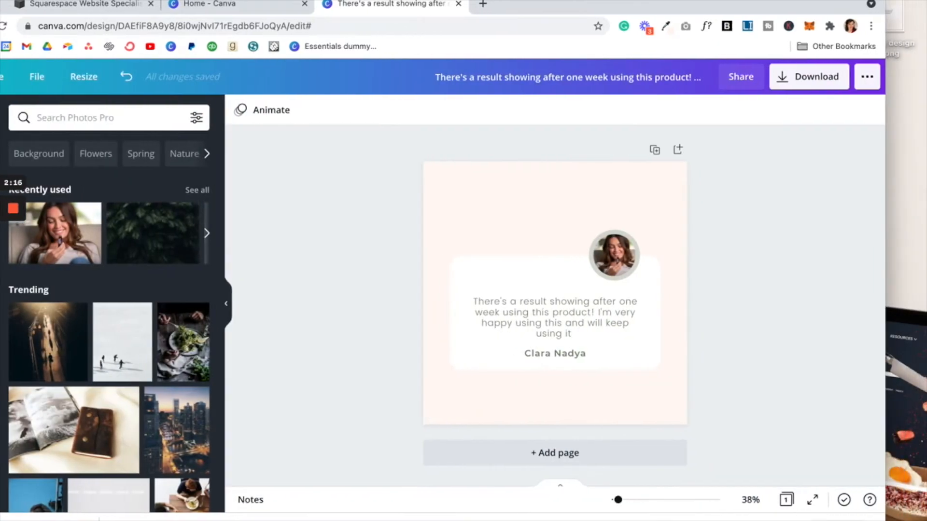
pyautogui.moveTo(47, 520); pyautogui.dragTo(919, 162)
pyautogui.click(910, 194)
pyautogui.press('Return')
pyautogui.write('testimonial')
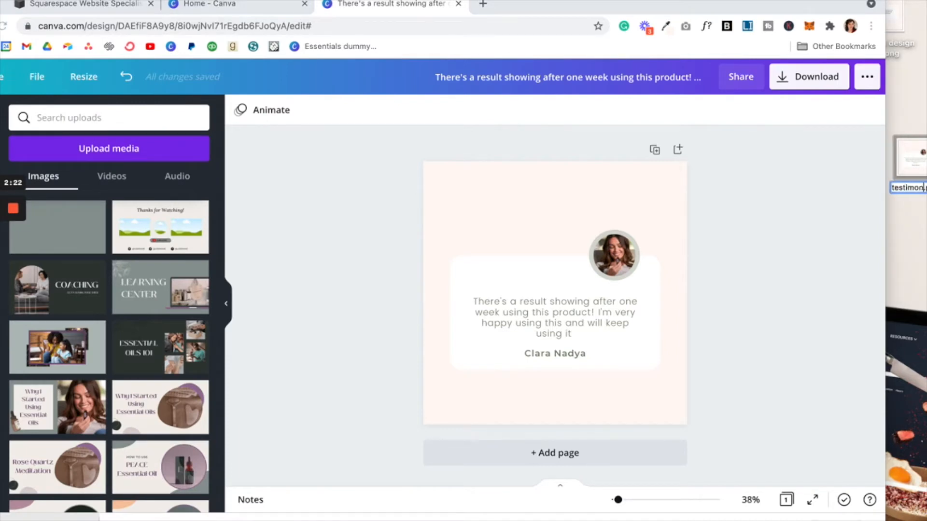
pyautogui.press('Return')
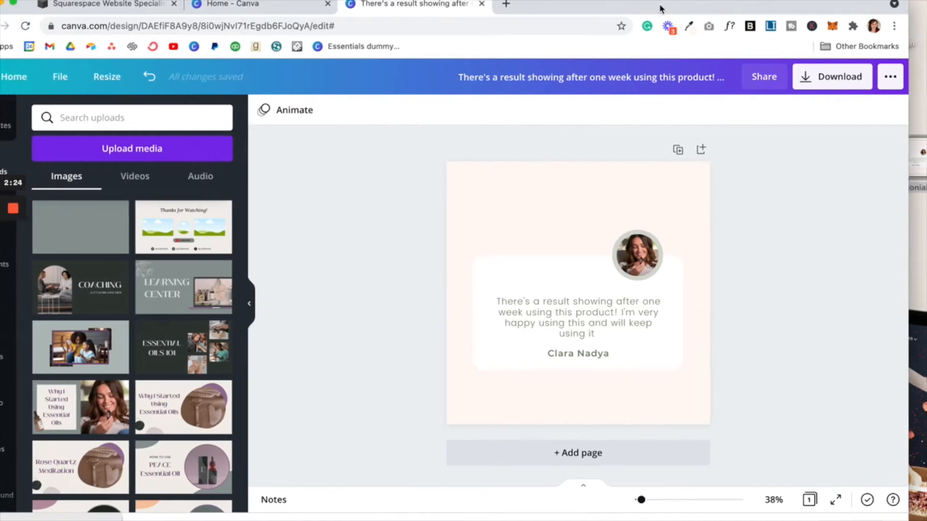
# Step: Edit the Home page and remove the old testimonial carousel section
pyautogui.click(100, 9)
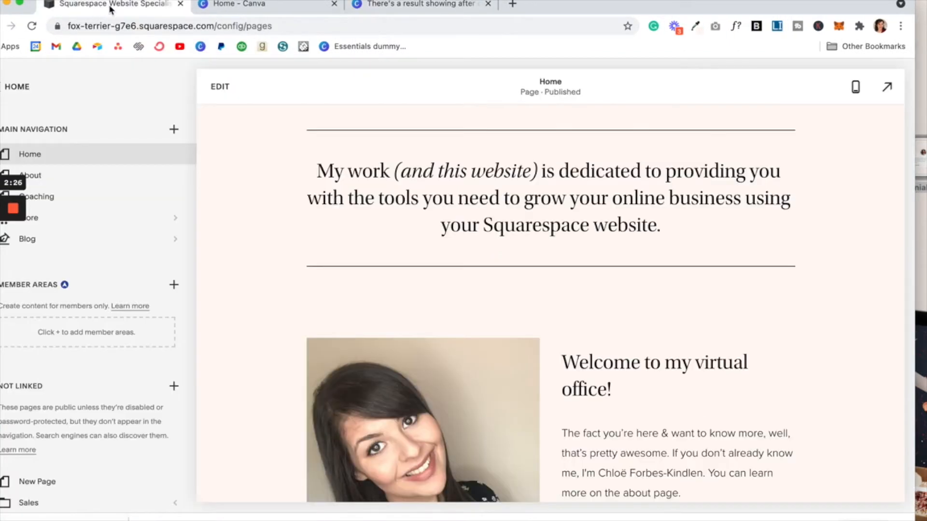
pyautogui.click(219, 87)
pyautogui.scroll(-10, 390, 241)
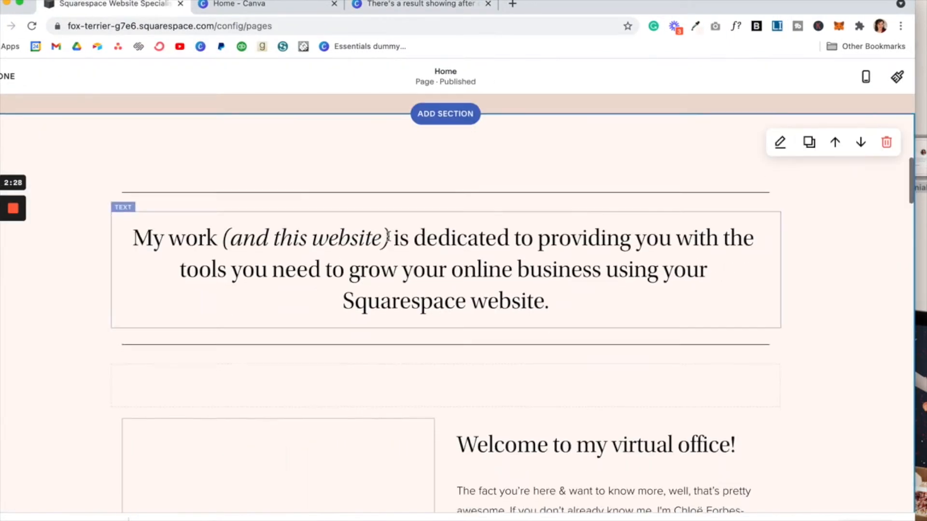
pyautogui.scroll(5, 390, 241)
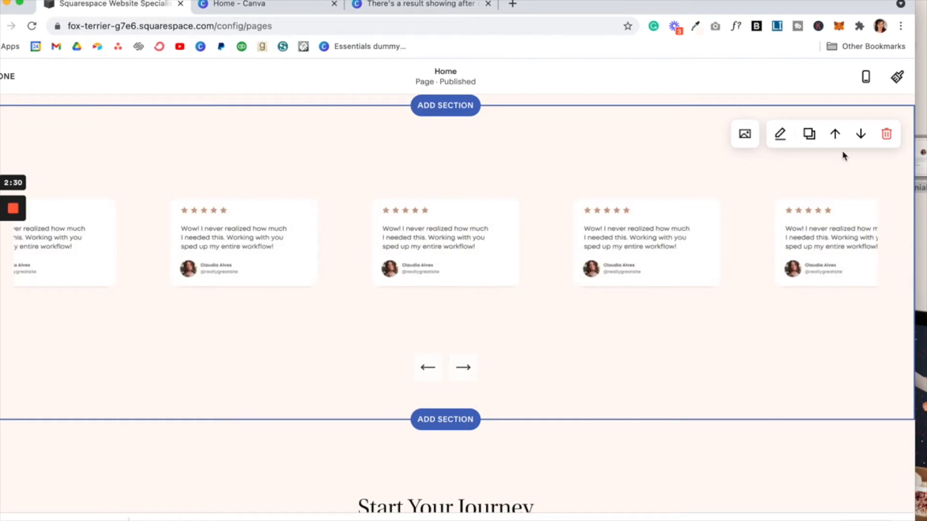
pyautogui.click(886, 133)
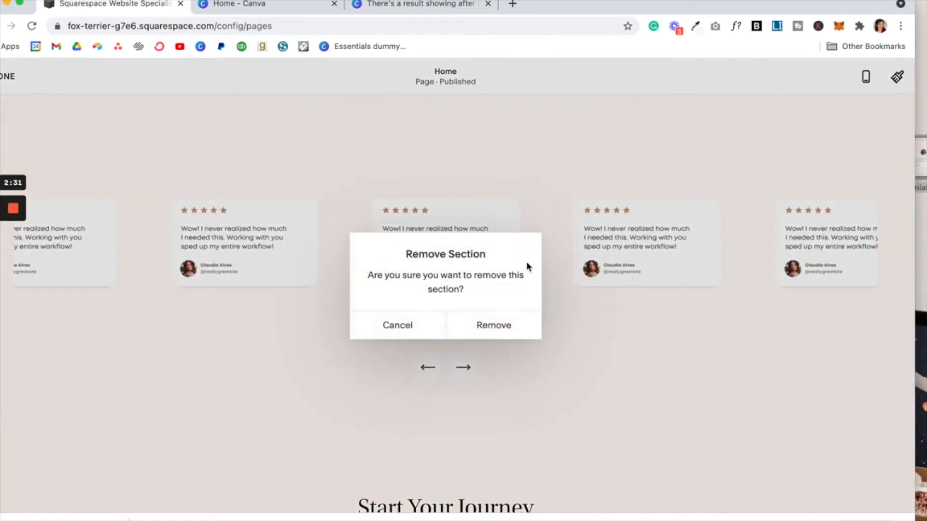
pyautogui.click(513, 325)
# Step: Insert a blank section and delete it again, leaving About directly above Start Your Journey
pyautogui.scroll(2, 453, 209)
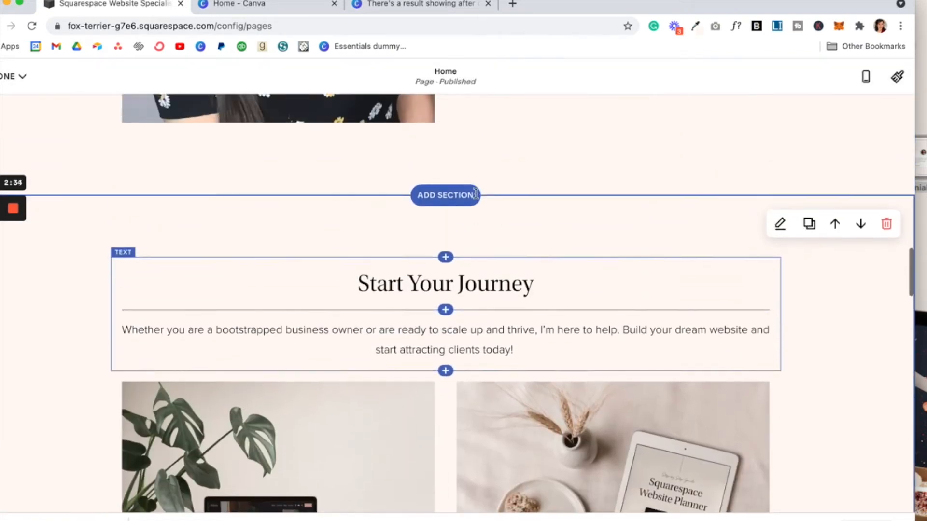
pyautogui.click(453, 206)
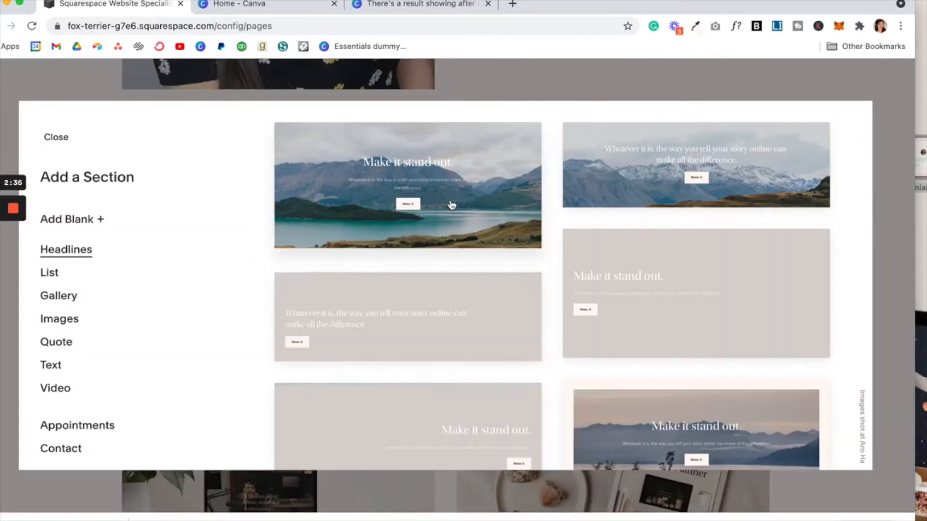
pyautogui.click(65, 225)
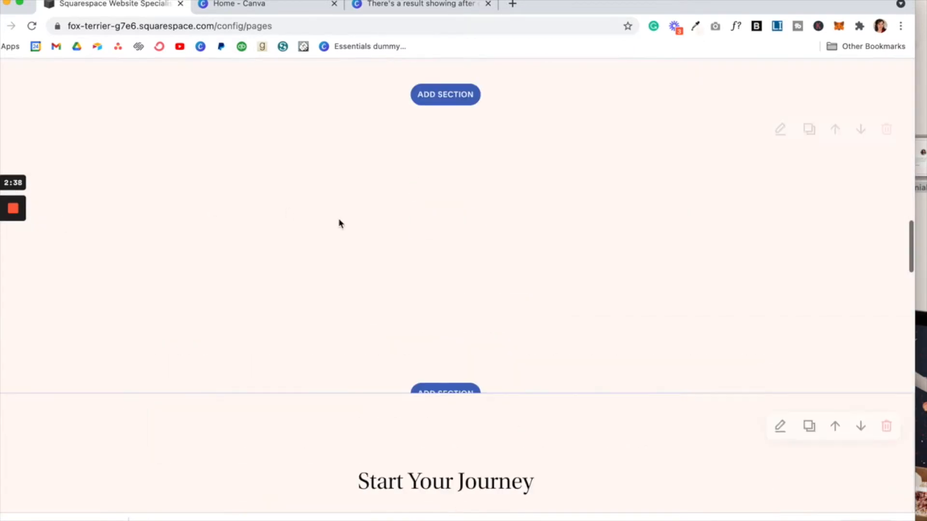
pyautogui.click(884, 159)
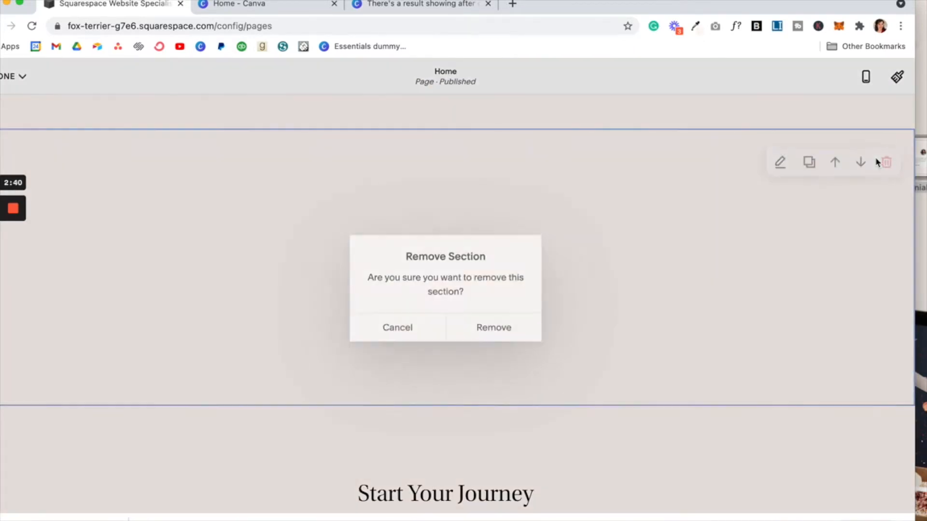
pyautogui.click(492, 328)
pyautogui.scroll(4, 492, 328)
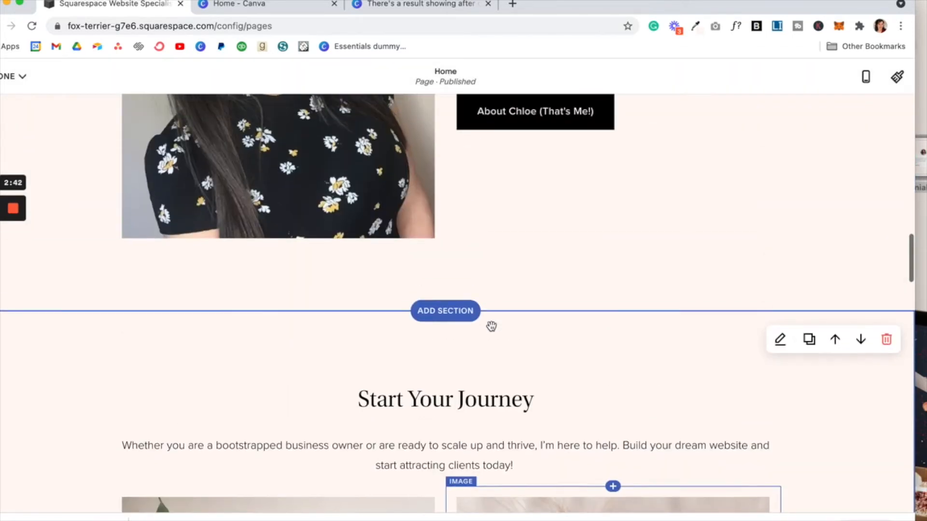
pyautogui.scroll(3, 492, 328)
pyautogui.scroll(-3, 492, 330)
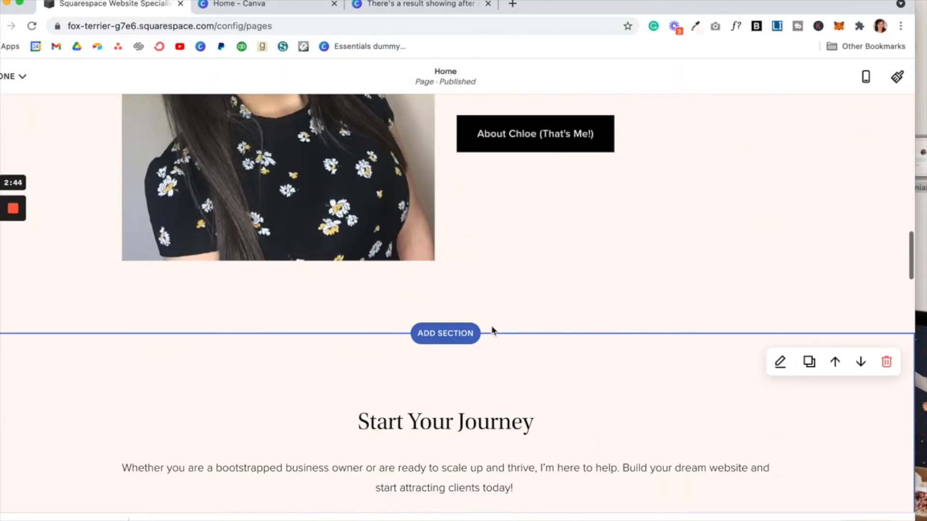
pyautogui.click(444, 331)
# Step: Insert a six-image grid Gallery section and open its image list
pyautogui.click(72, 301)
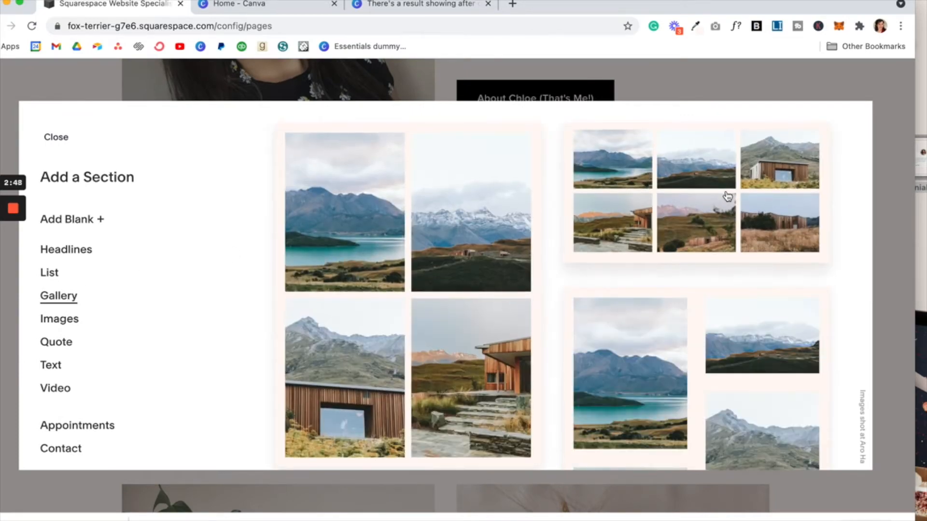
pyautogui.click(727, 196)
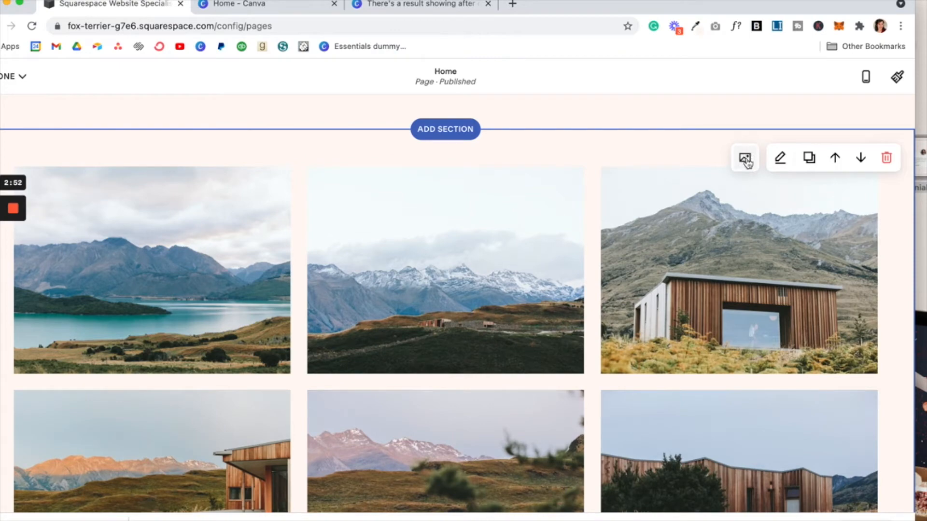
pyautogui.click(746, 161)
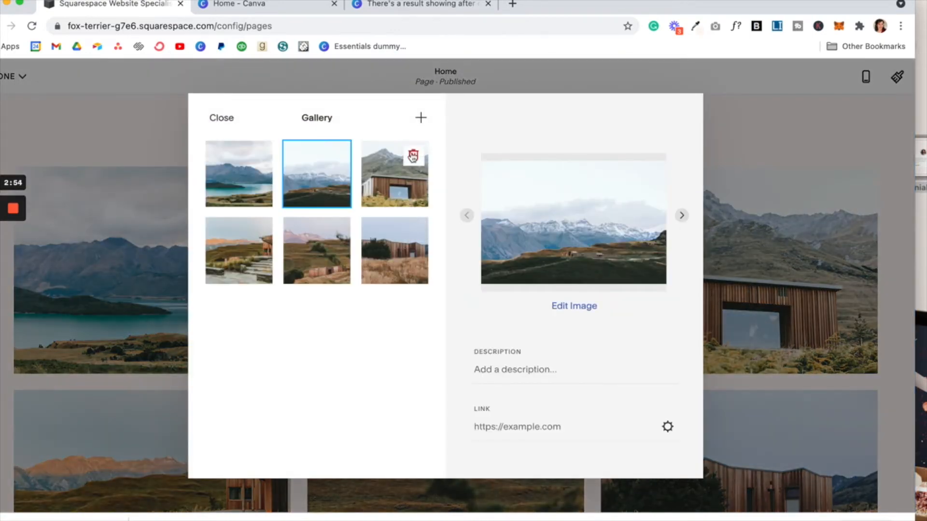
# Step: Remove all six stock photos from the gallery
pyautogui.click(413, 157)
pyautogui.click(475, 330)
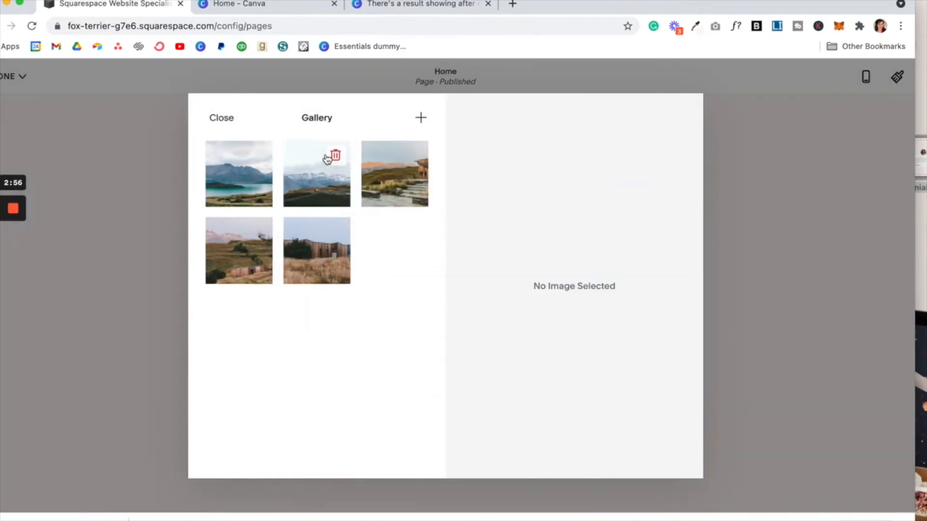
pyautogui.click(330, 156)
pyautogui.click(505, 325)
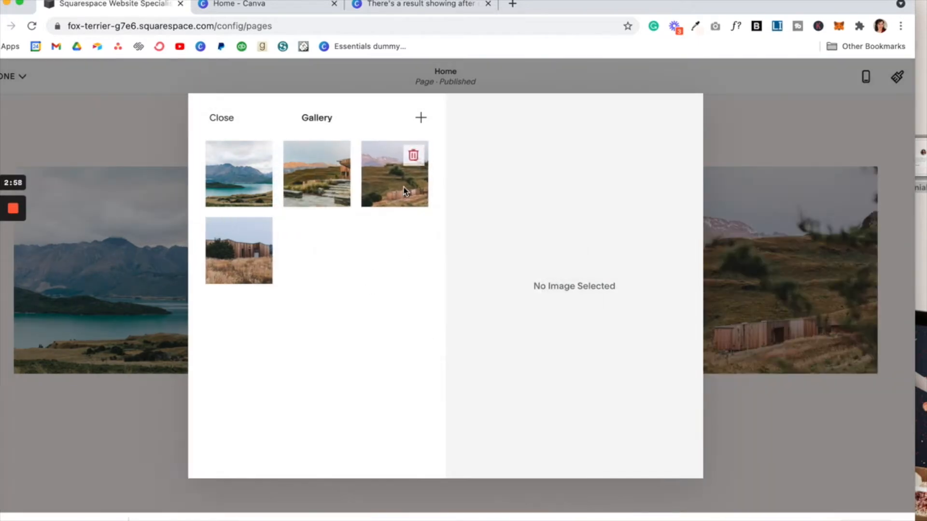
pyautogui.click(335, 155)
pyautogui.click(485, 325)
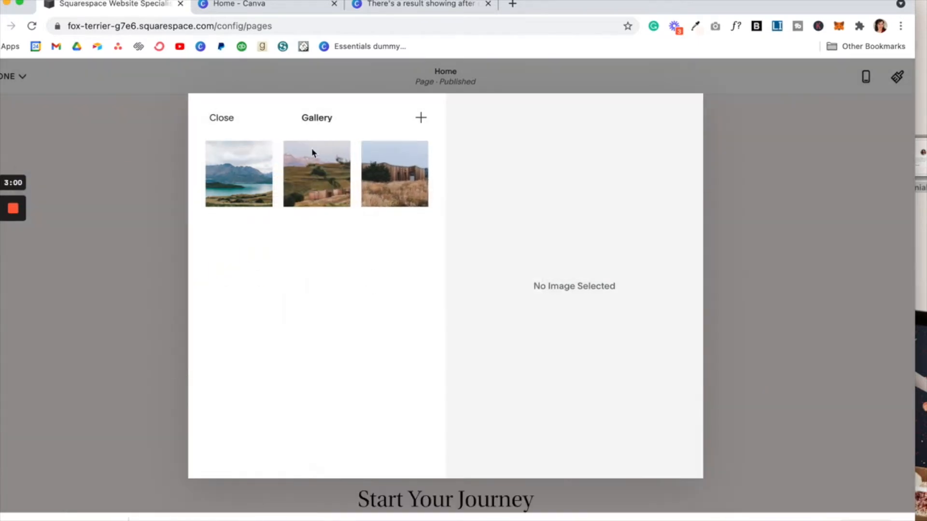
pyautogui.click(257, 155)
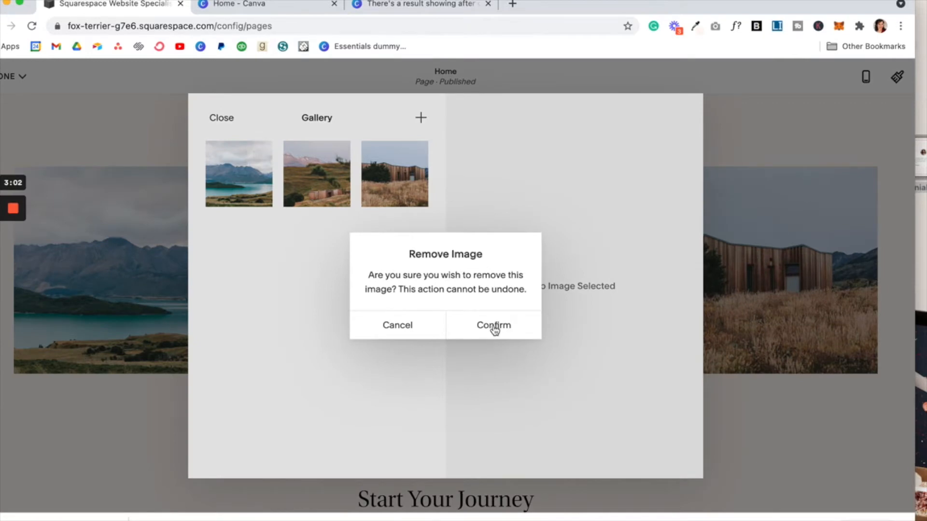
pyautogui.click(495, 328)
pyautogui.click(257, 155)
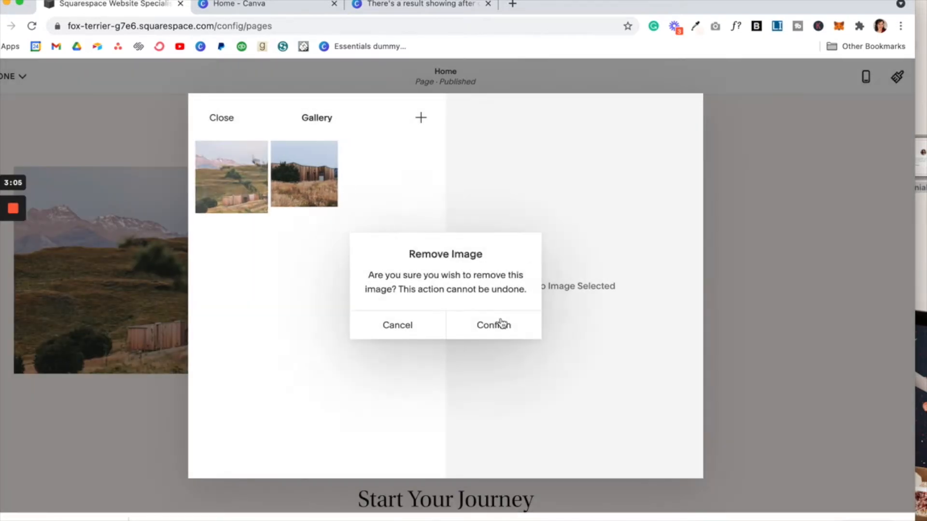
pyautogui.click(499, 325)
pyautogui.click(257, 155)
pyautogui.click(507, 320)
# Step: Upload testimonial.png into the gallery three times and close the image manager
pyautogui.moveTo(919, 145); pyautogui.dragTo(284, 232)
pyautogui.moveTo(923, 155); pyautogui.dragTo(340, 308)
pyautogui.moveTo(922, 170); pyautogui.dragTo(269, 244)
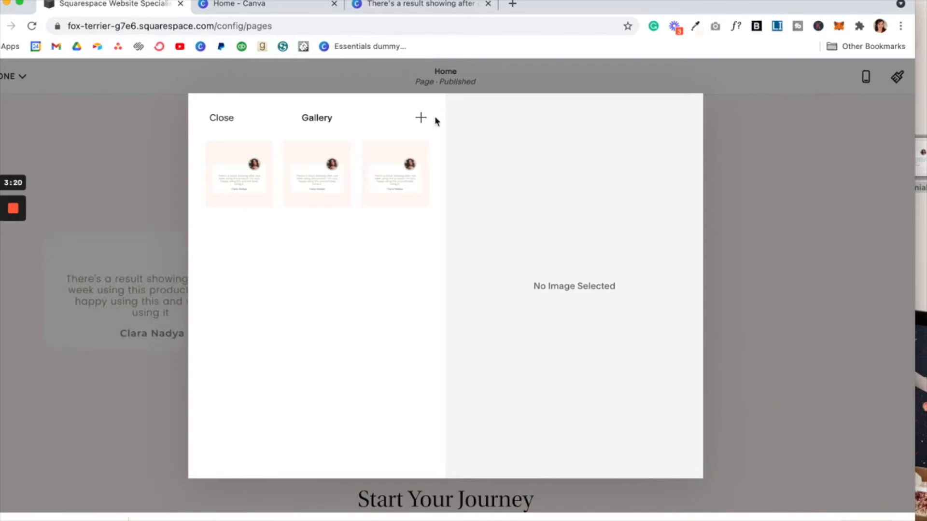
pyautogui.click(221, 119)
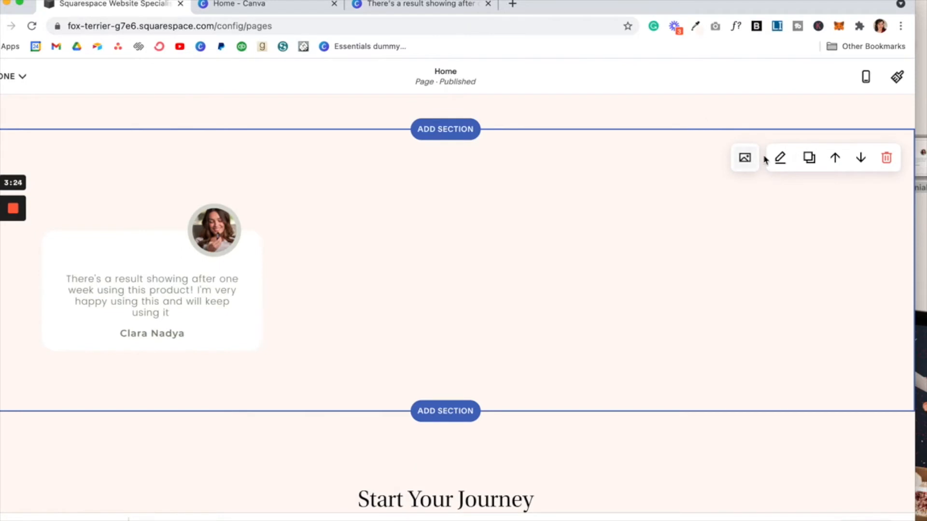
# Step: Check the gallery layout settings and leave Gallery Type as Grid: Simple
pyautogui.click(780, 159)
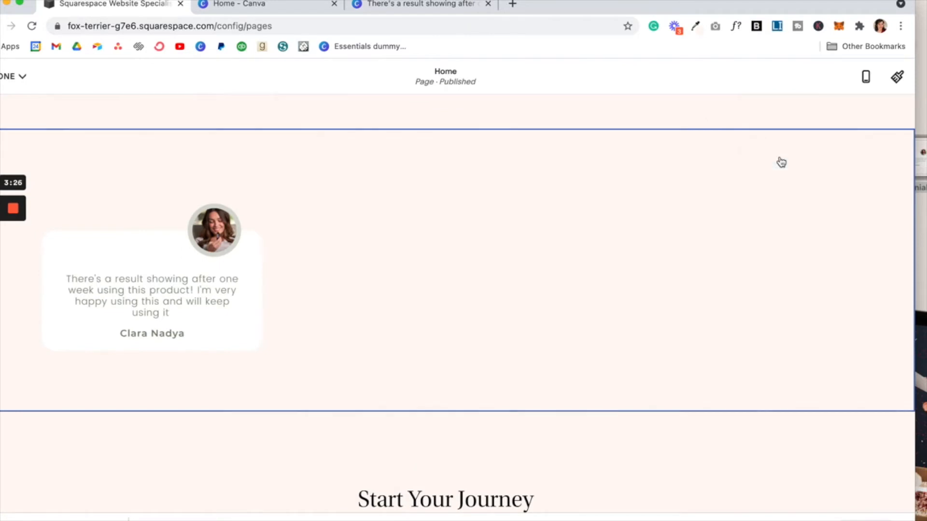
pyautogui.click(782, 192)
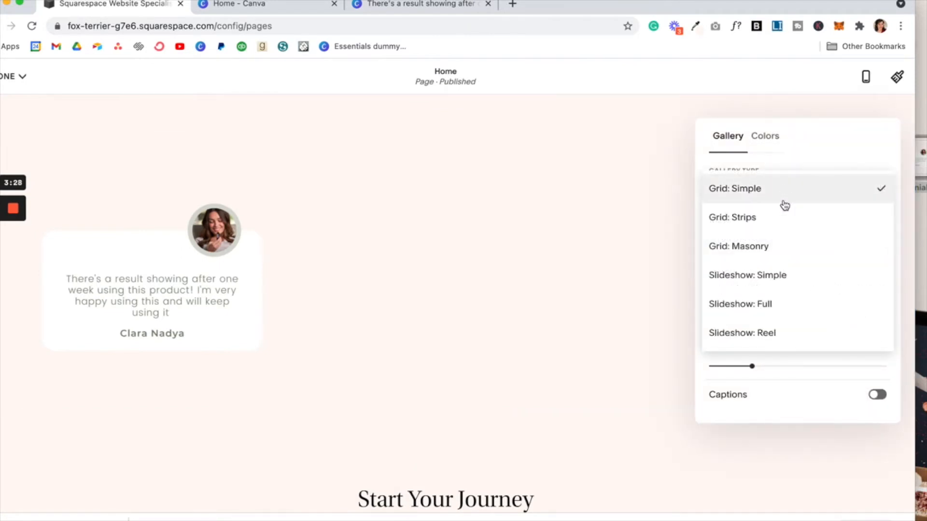
pyautogui.click(527, 221)
pyautogui.click(611, 201)
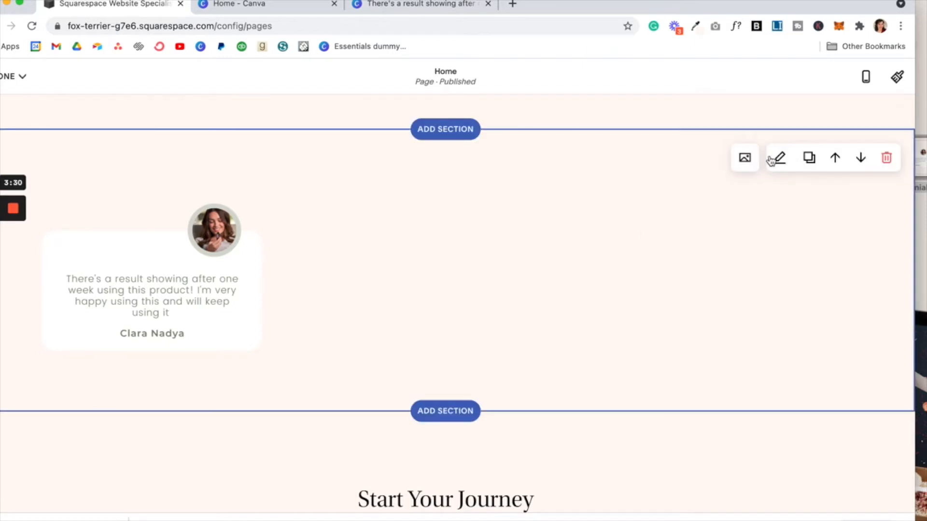
# Step: Drop a fourth copy of testimonial.png into the gallery's image list
pyautogui.click(746, 159)
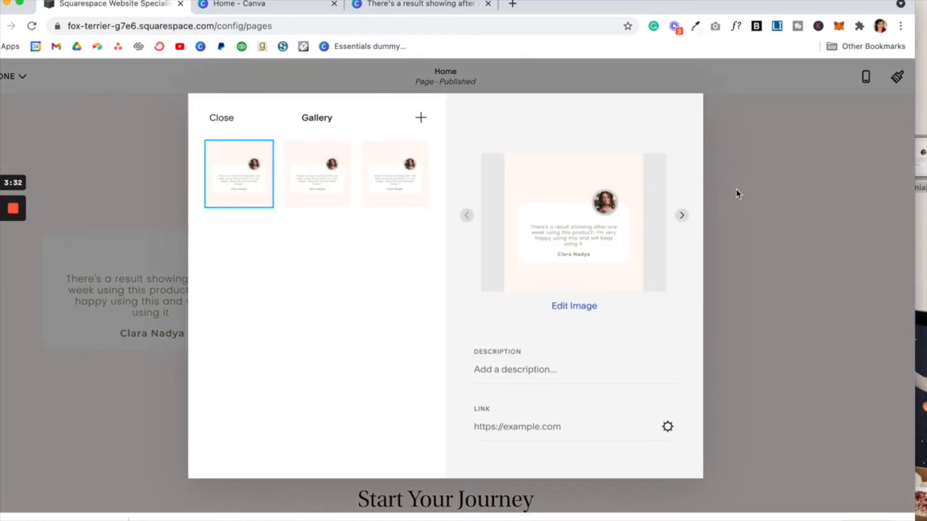
pyautogui.moveTo(922, 153); pyautogui.dragTo(309, 228)
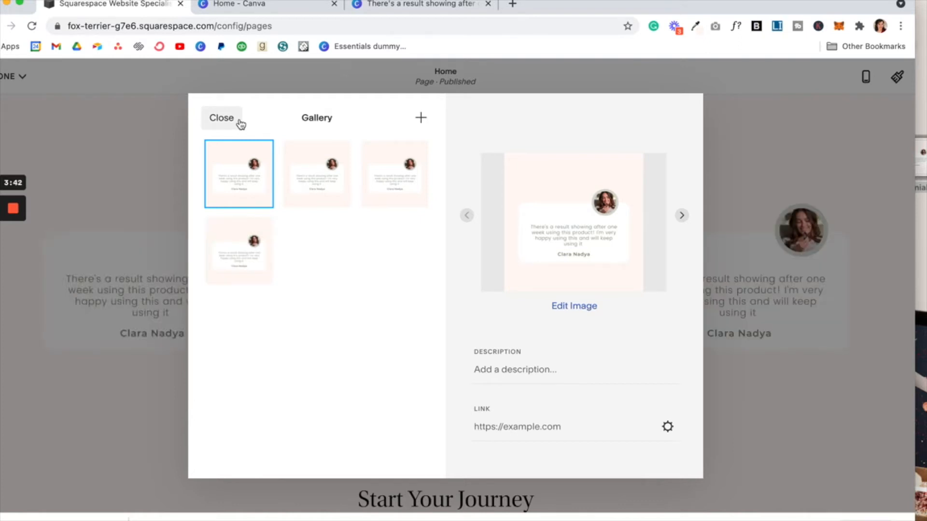
pyautogui.click(241, 124)
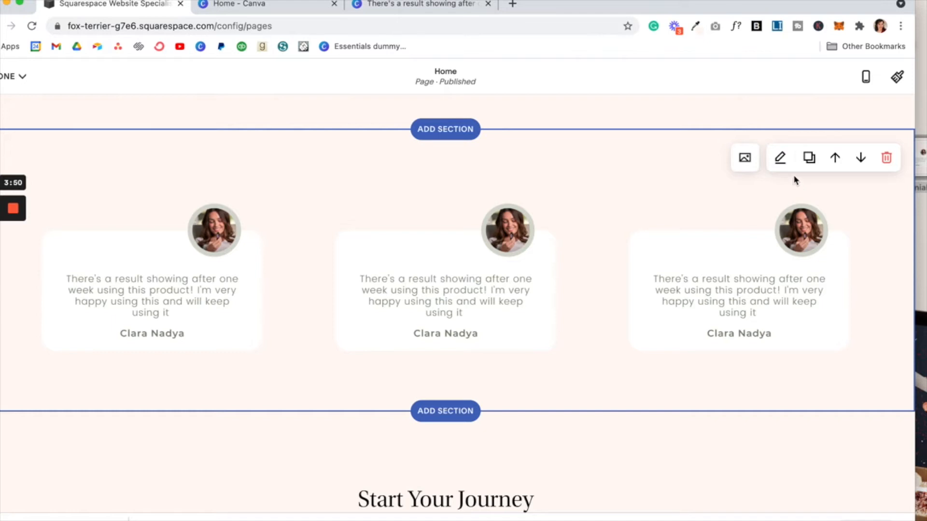
# Step: Try the Slideshow: Reel, full Slideshow and Strips gallery types
pyautogui.click(780, 164)
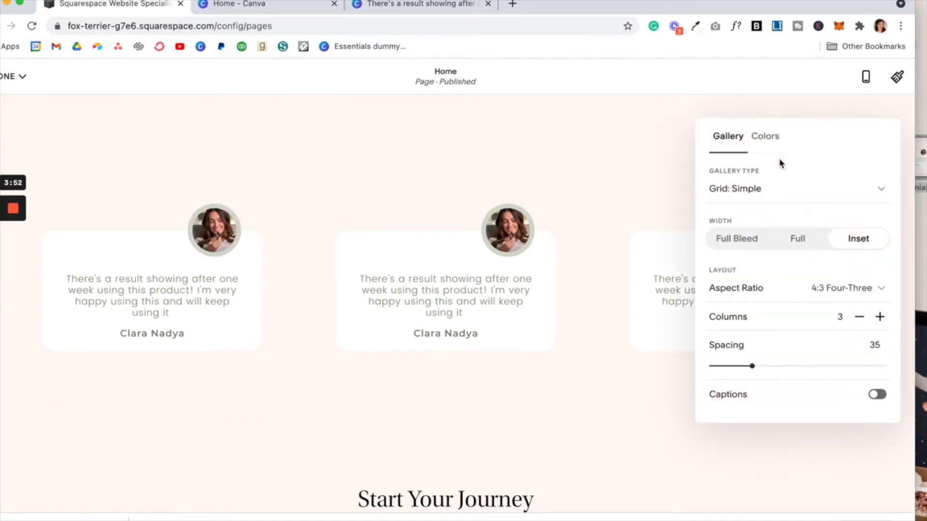
pyautogui.click(791, 198)
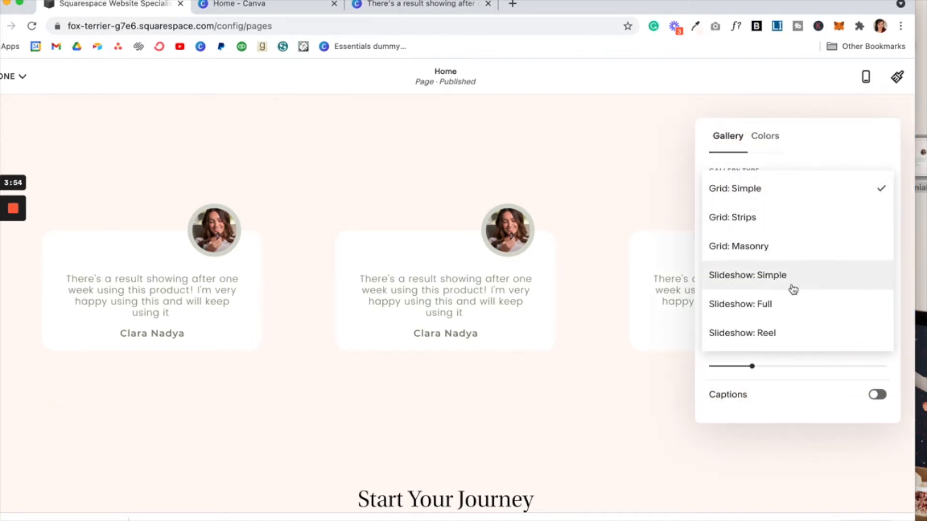
pyautogui.click(776, 332)
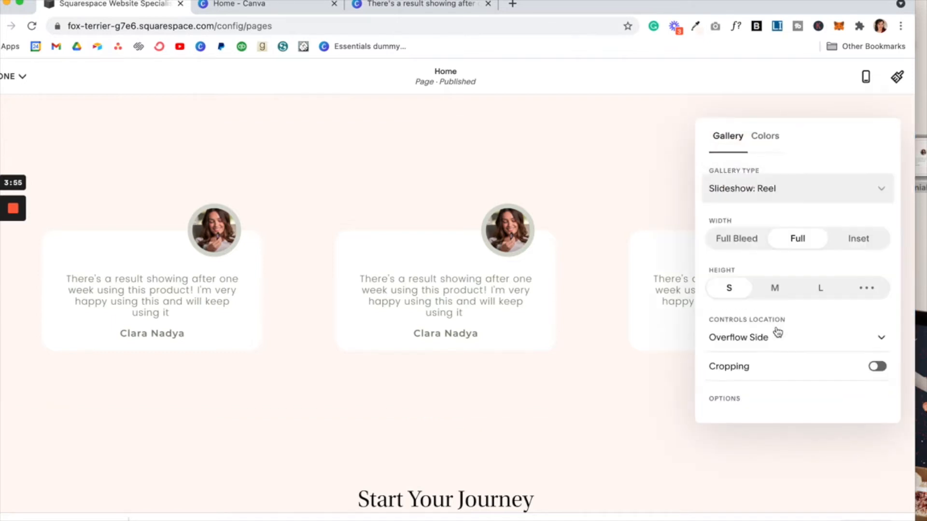
pyautogui.click(816, 193)
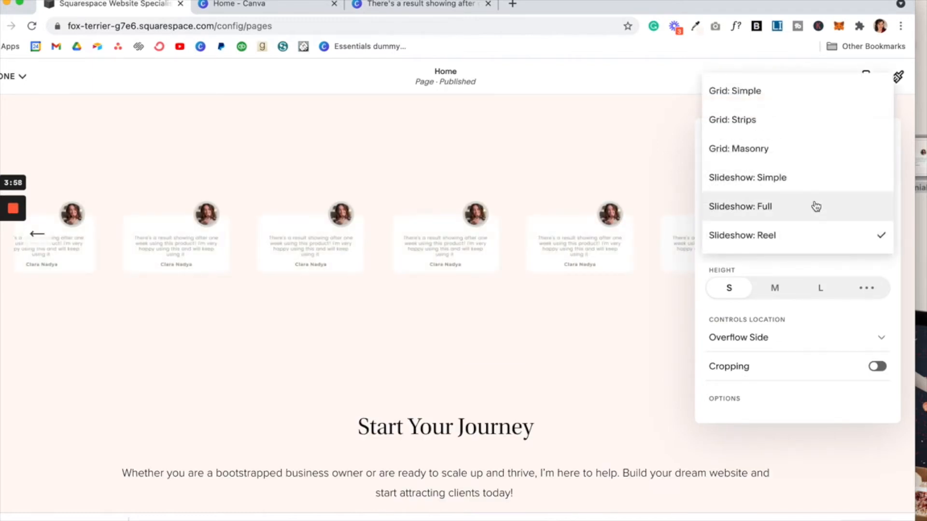
pyautogui.click(815, 206)
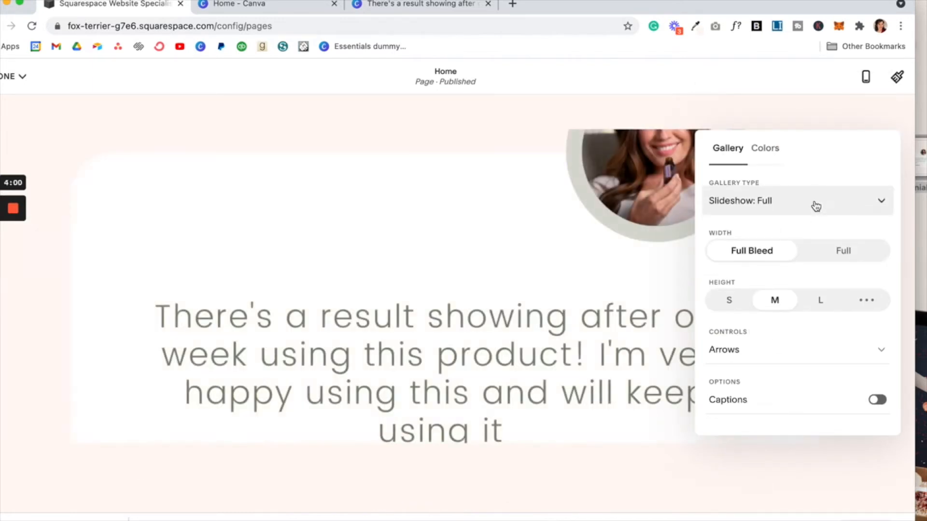
pyautogui.click(815, 206)
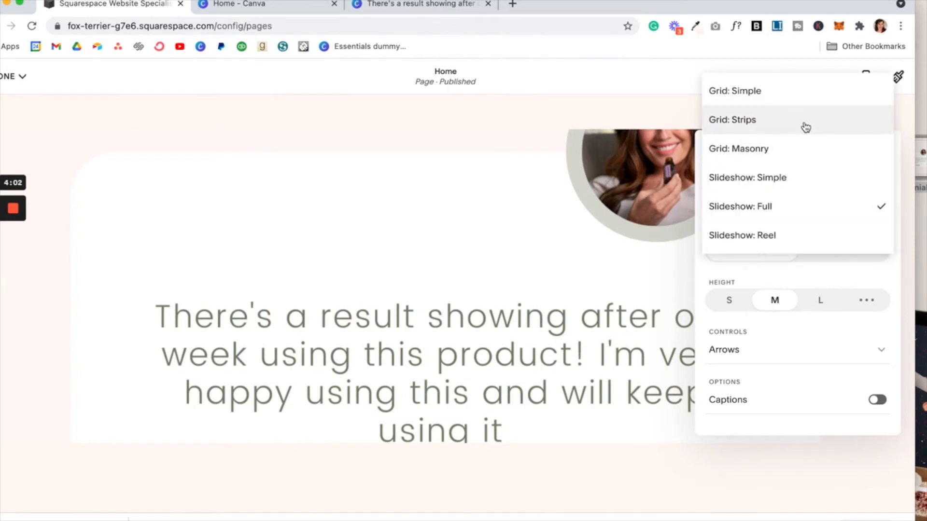
pyautogui.click(803, 127)
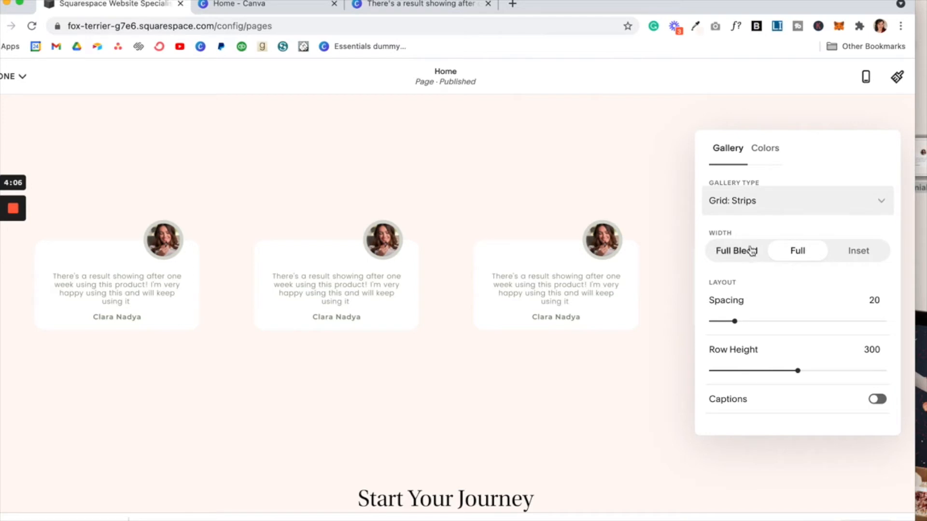
pyautogui.scroll(-2, 801, 323)
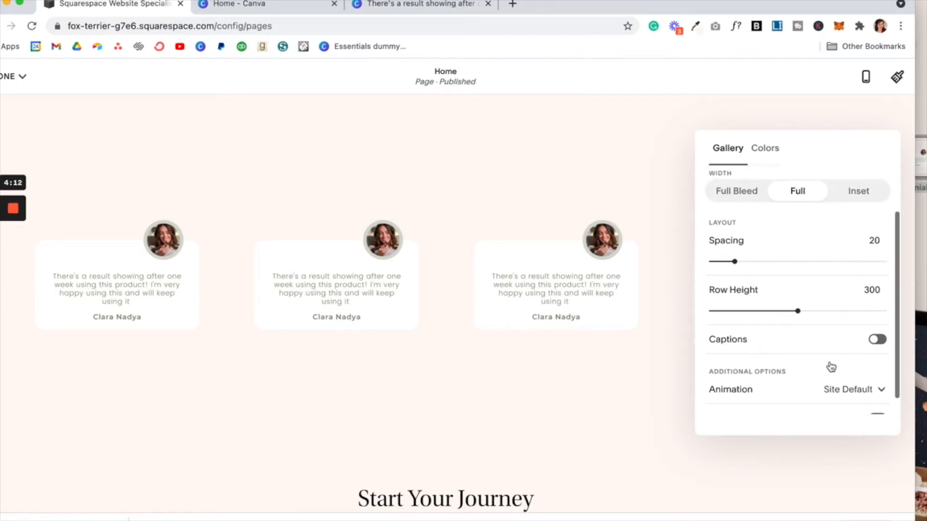
pyautogui.scroll(2, 830, 368)
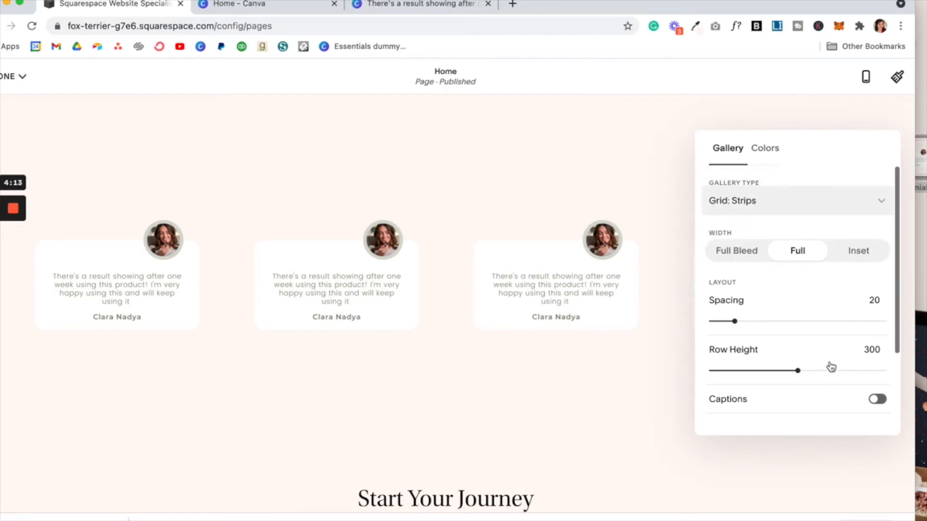
# Step: Review the gallery colour options, then set Gallery Type to Slideshow: Reel
pyautogui.click(775, 159)
pyautogui.scroll(-2, 792, 367)
pyautogui.scroll(-2, 784, 380)
pyautogui.scroll(4, 784, 379)
pyautogui.click(727, 148)
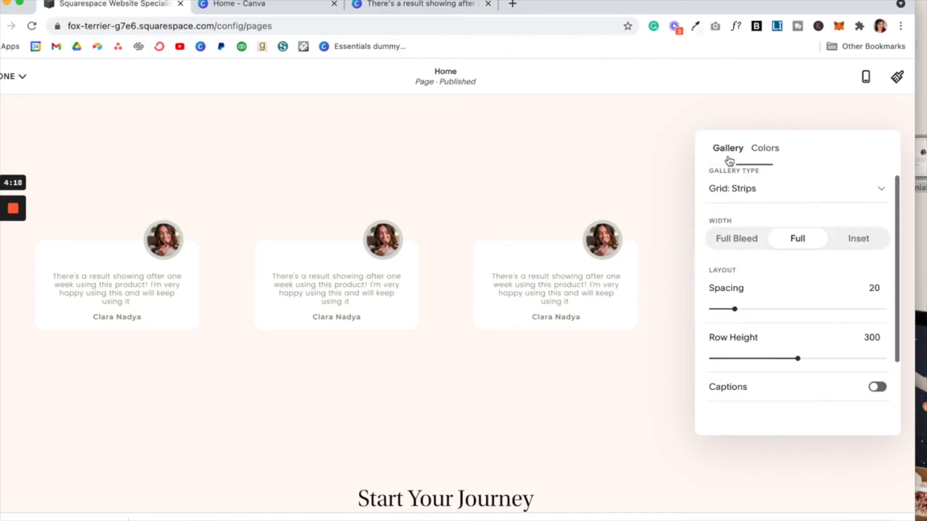
pyautogui.scroll(1, 804, 255)
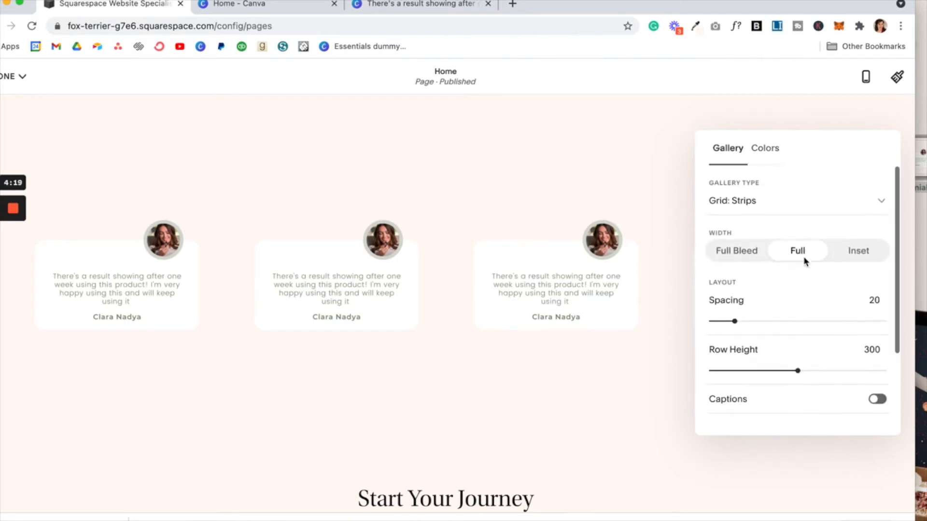
pyautogui.click(811, 205)
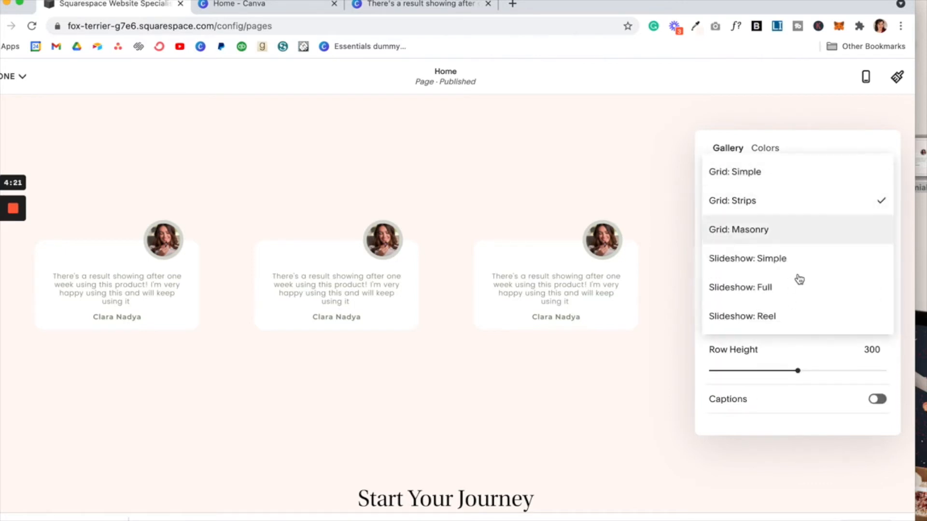
pyautogui.click(786, 323)
# Step: Set the slideshow Controls Location to Below Right
pyautogui.moveTo(838, 166); pyautogui.dragTo(533, 149)
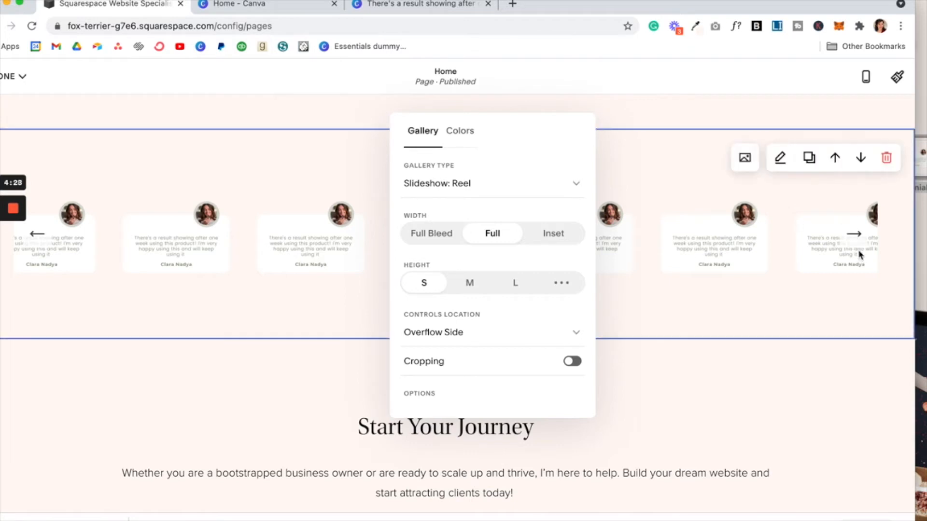
pyautogui.click(531, 336)
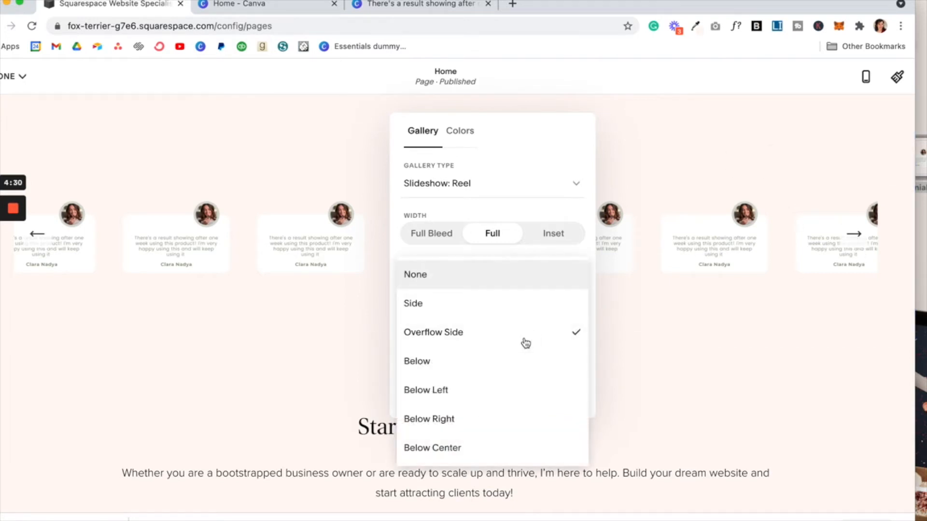
pyautogui.click(485, 444)
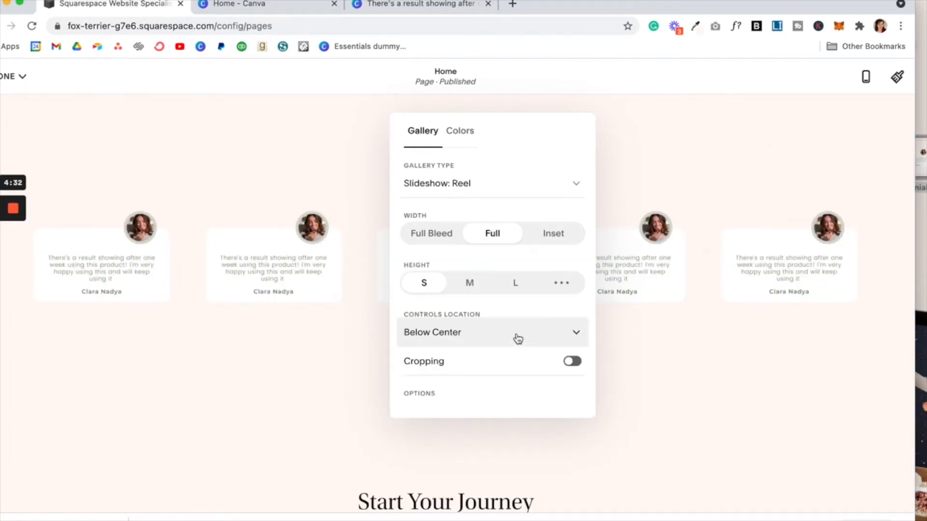
pyautogui.moveTo(548, 126); pyautogui.dragTo(603, 117)
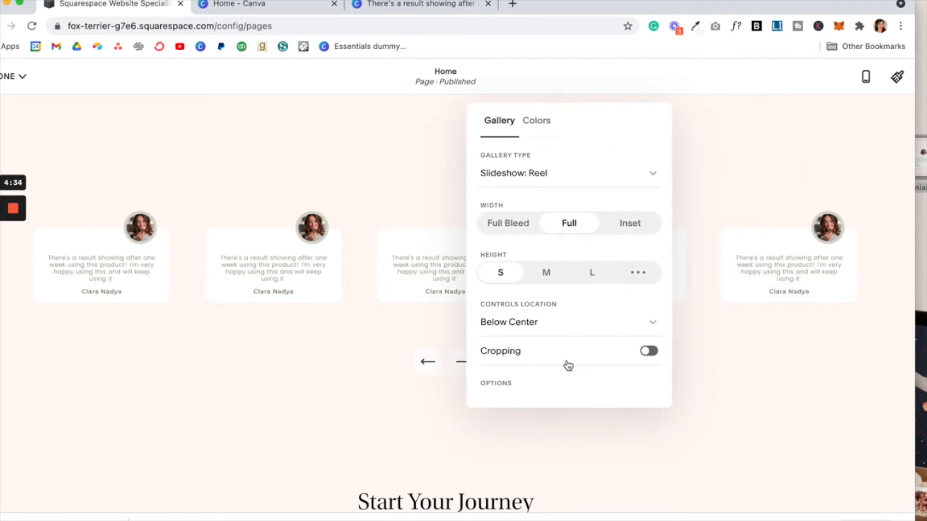
pyautogui.click(570, 332)
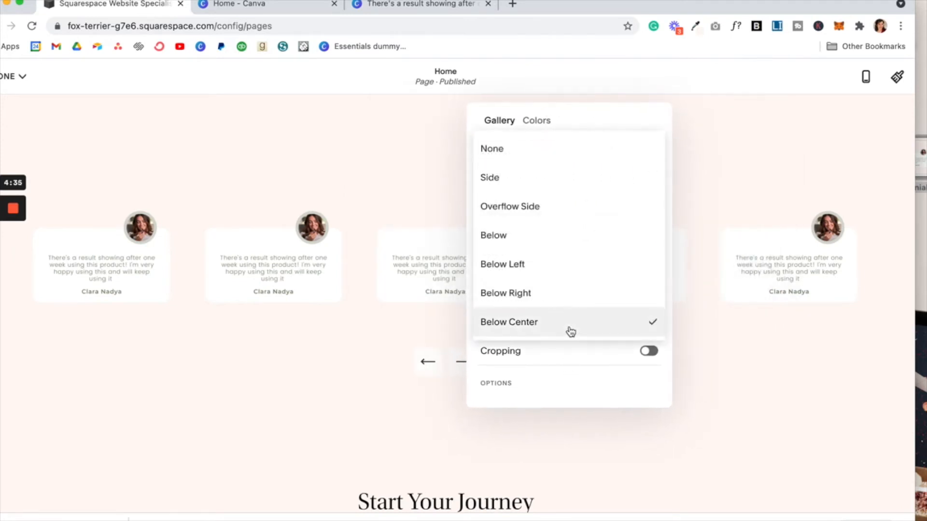
pyautogui.click(572, 293)
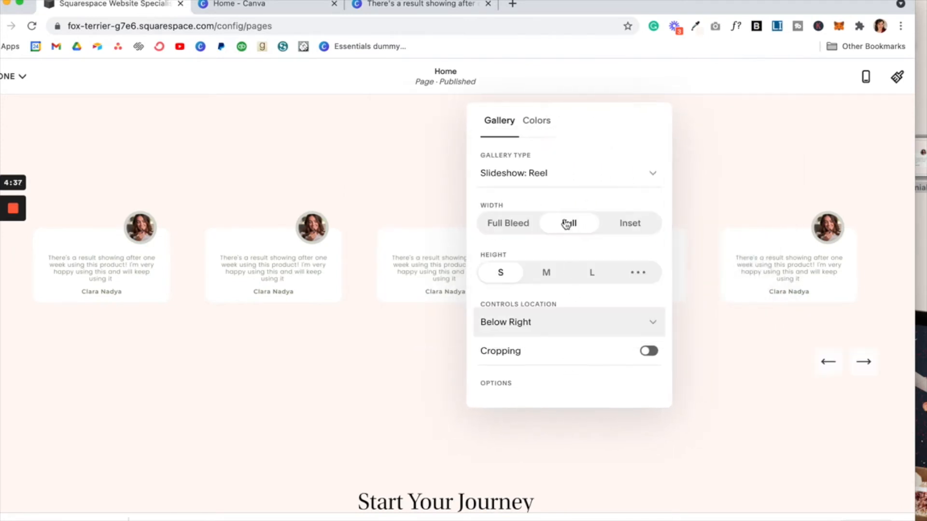
# Step: Set the gallery Height to M and close the settings
pyautogui.click(549, 274)
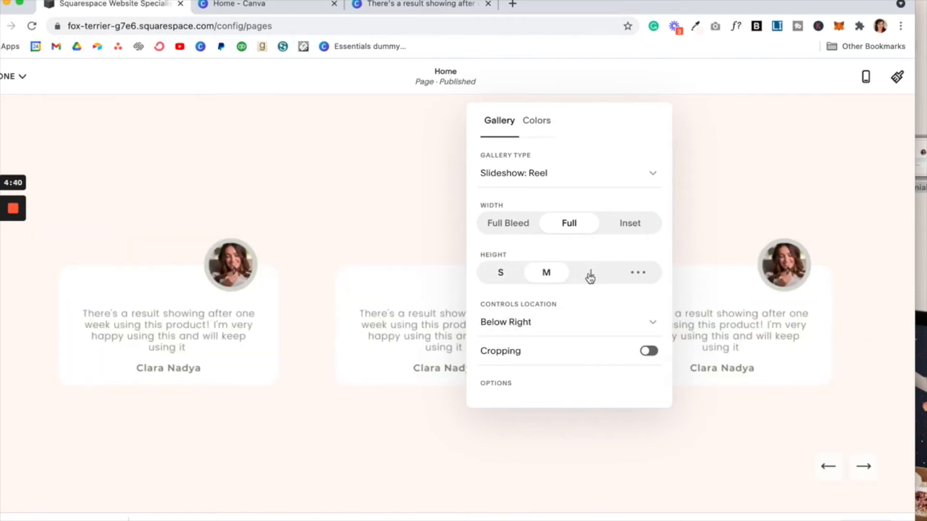
pyautogui.click(590, 276)
pyautogui.click(552, 277)
pyautogui.click(831, 362)
# Step: Save the homepage edits and open the full-screen site preview
pyautogui.click(21, 77)
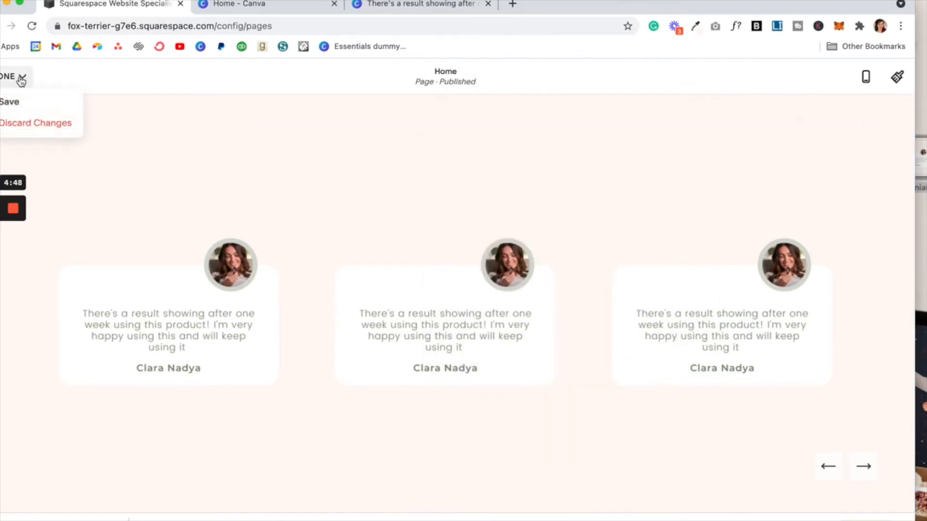
pyautogui.click(17, 102)
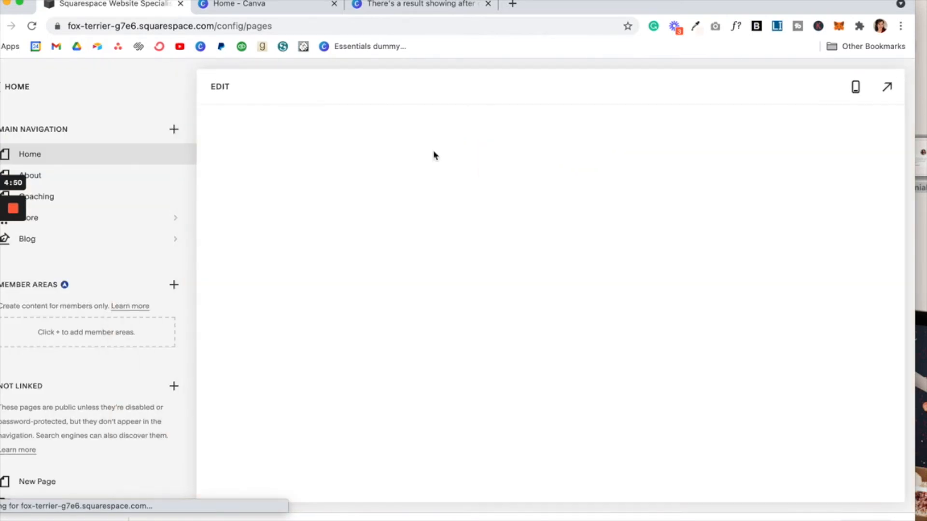
pyautogui.click(887, 87)
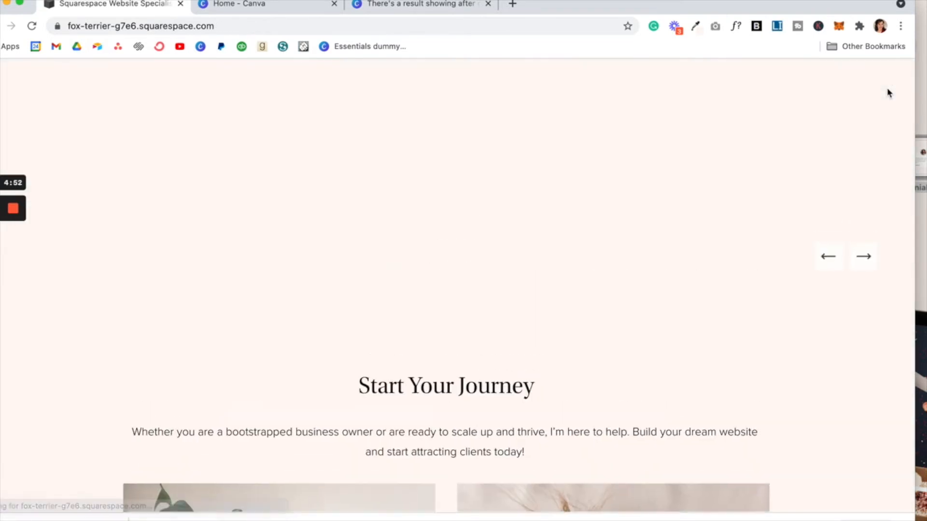
pyautogui.scroll(2, 687, 306)
# Step: Advance the testimonial reel five cards, then exit the full-screen preview
pyautogui.click(868, 353)
pyautogui.click(868, 353)
pyautogui.click(868, 353)
pyautogui.click(868, 353)
pyautogui.click(868, 353)
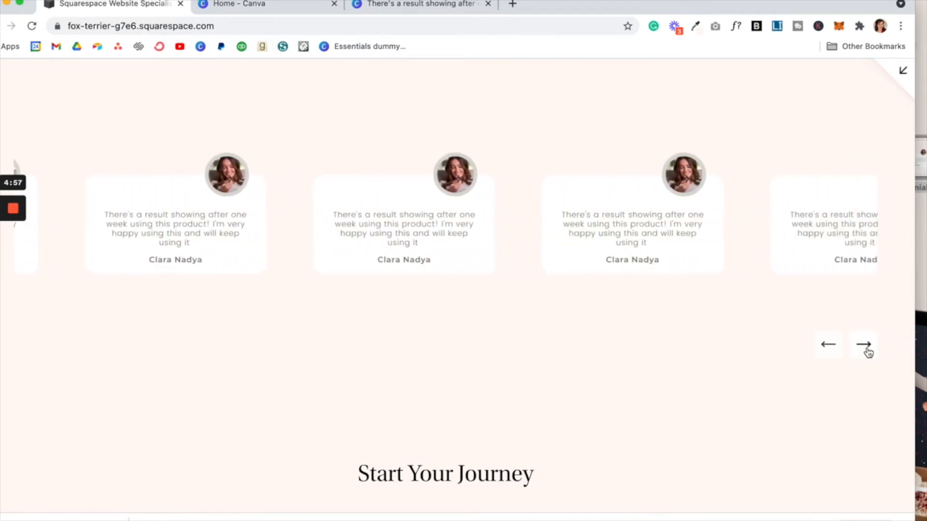
pyautogui.click(901, 75)
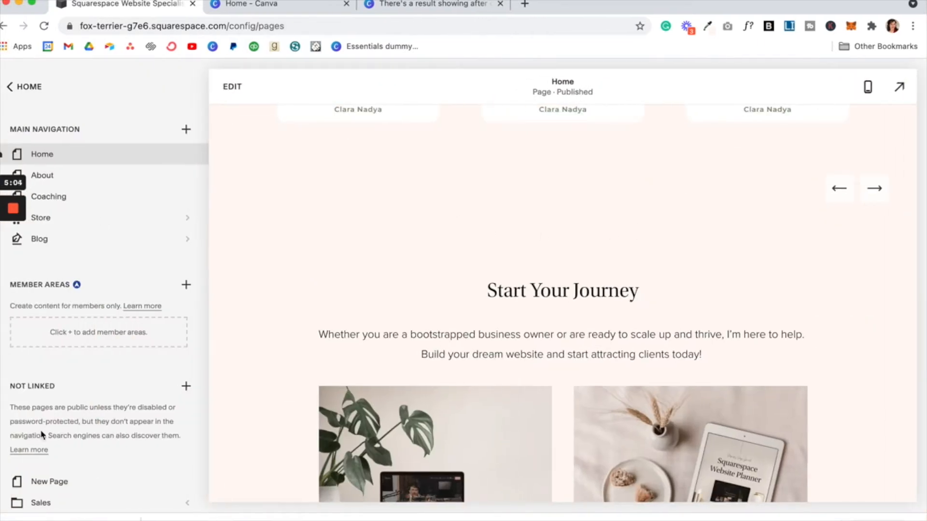
# Step: Add an unlinked Blog page with a chosen layout and name it Testimonials
pyautogui.scroll(-2, 42, 435)
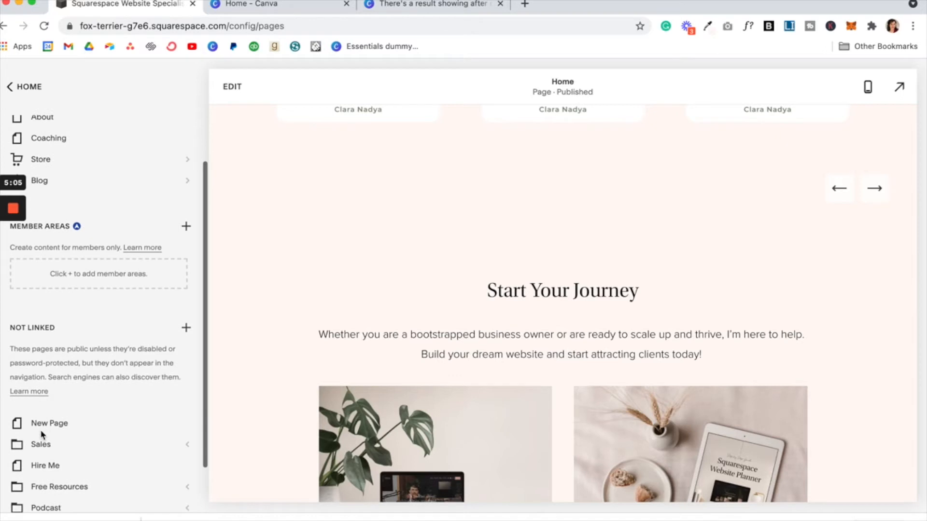
pyautogui.click(186, 329)
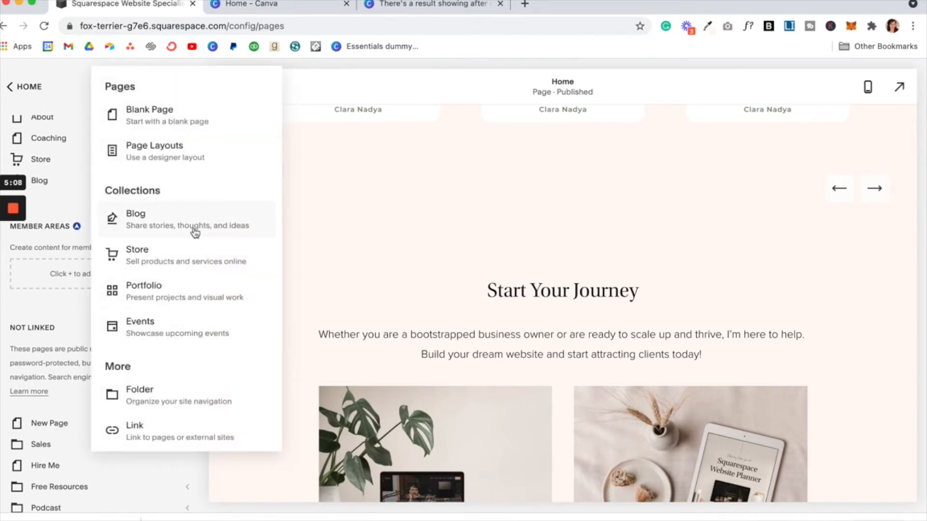
pyautogui.click(195, 232)
pyautogui.click(404, 209)
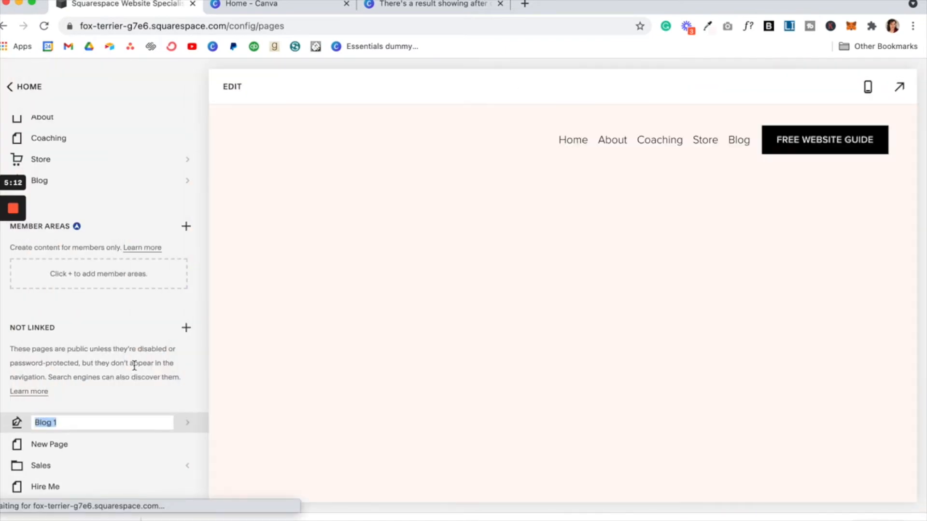
pyautogui.write('Testimonials')
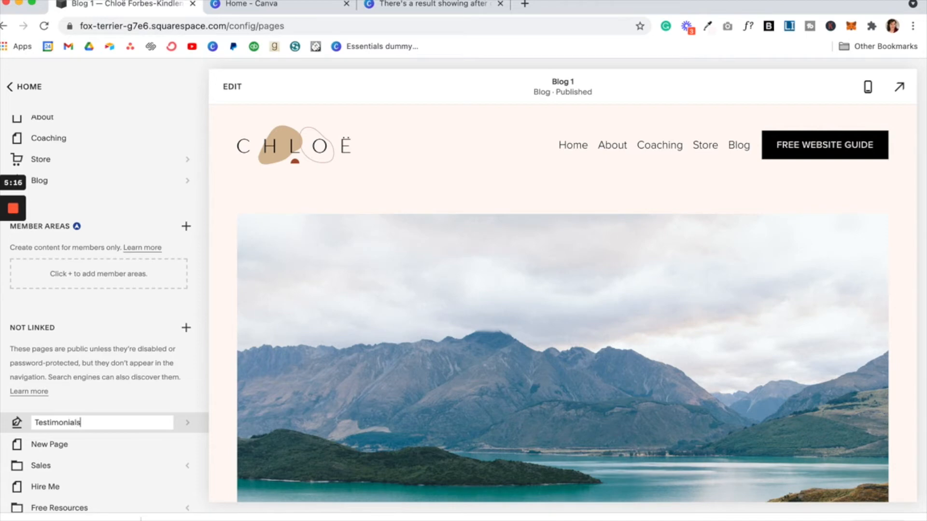
pyautogui.press('Return')
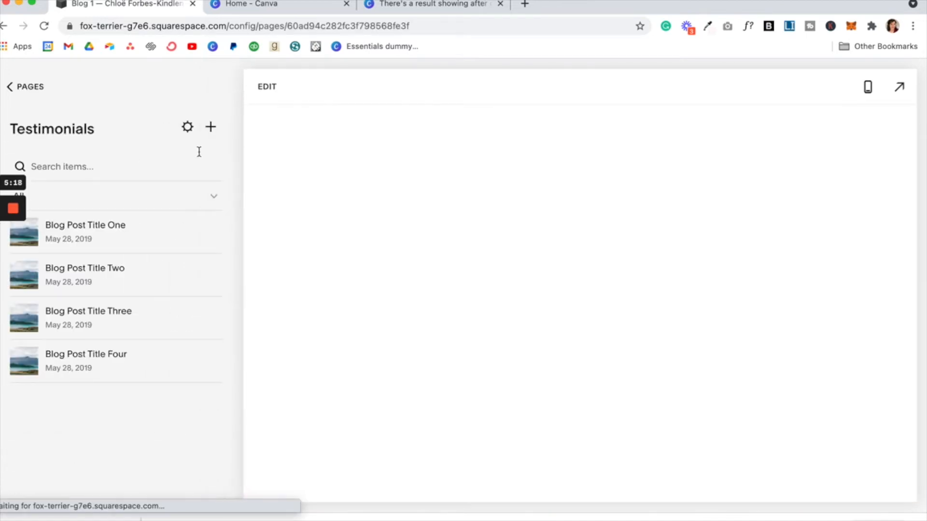
# Step: Delete the sample posts Blog Post Title One and Blog Post Title Two
pyautogui.click(210, 234)
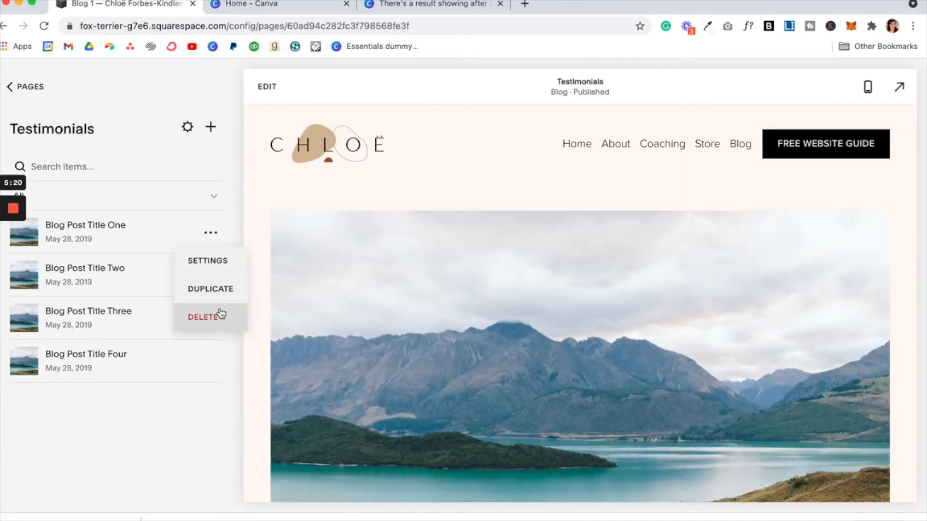
pyautogui.click(220, 314)
pyautogui.click(528, 322)
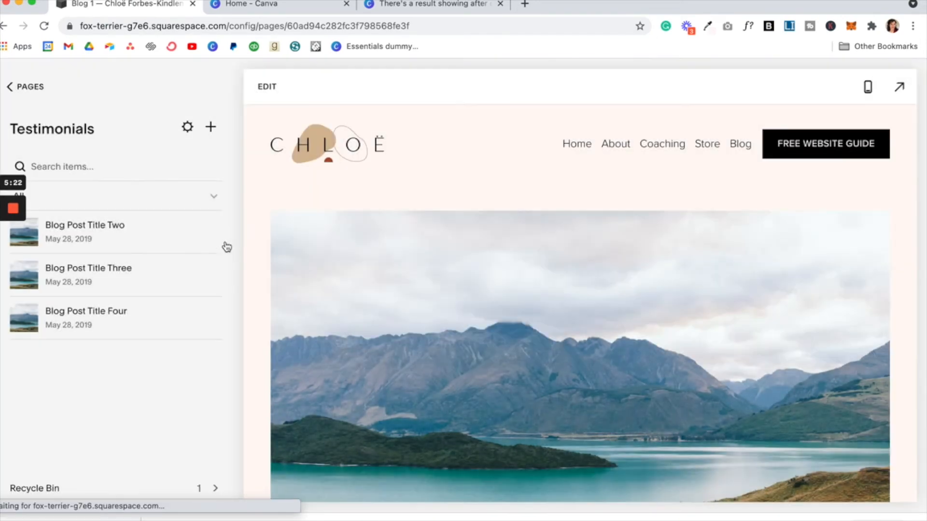
pyautogui.click(209, 233)
pyautogui.click(232, 317)
pyautogui.click(531, 324)
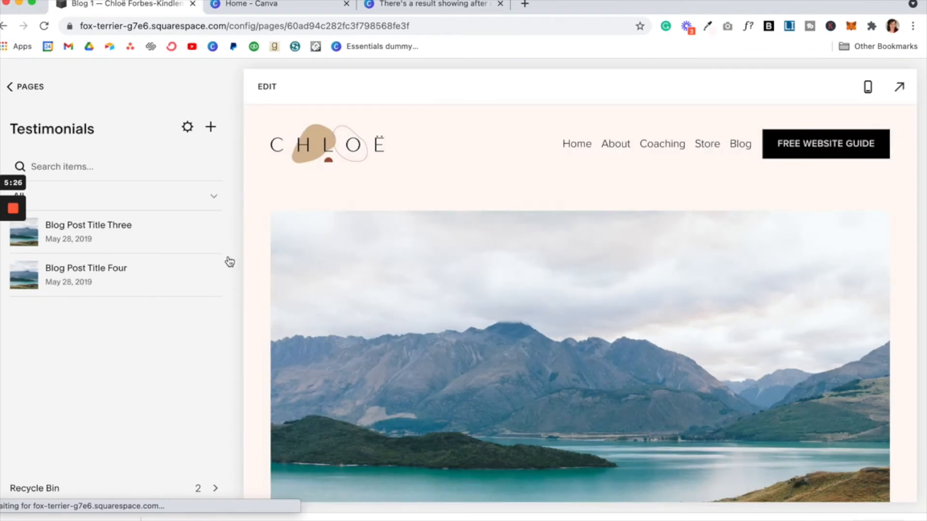
# Step: Delete the sample posts Blog Post Title Three and Blog Post Title Four
pyautogui.click(210, 233)
pyautogui.click(214, 319)
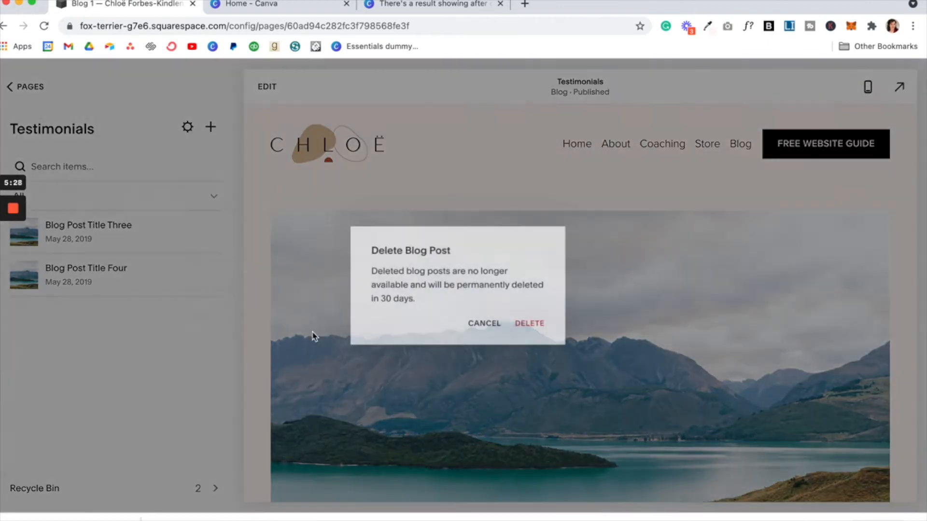
pyautogui.click(520, 330)
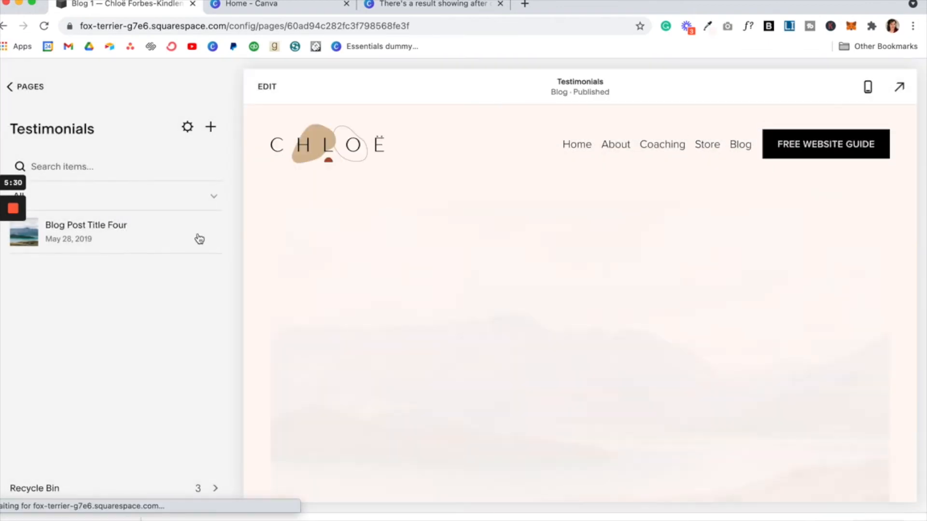
pyautogui.click(208, 234)
pyautogui.click(207, 319)
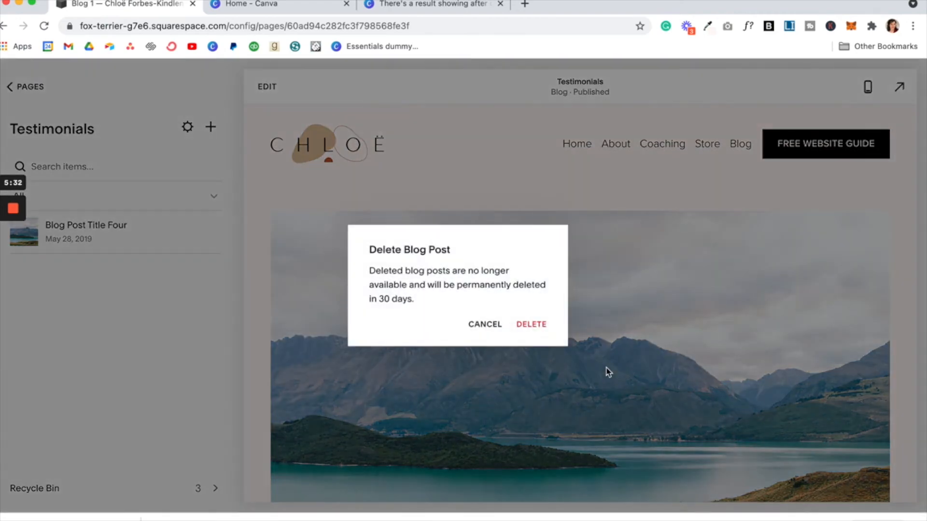
pyautogui.click(530, 324)
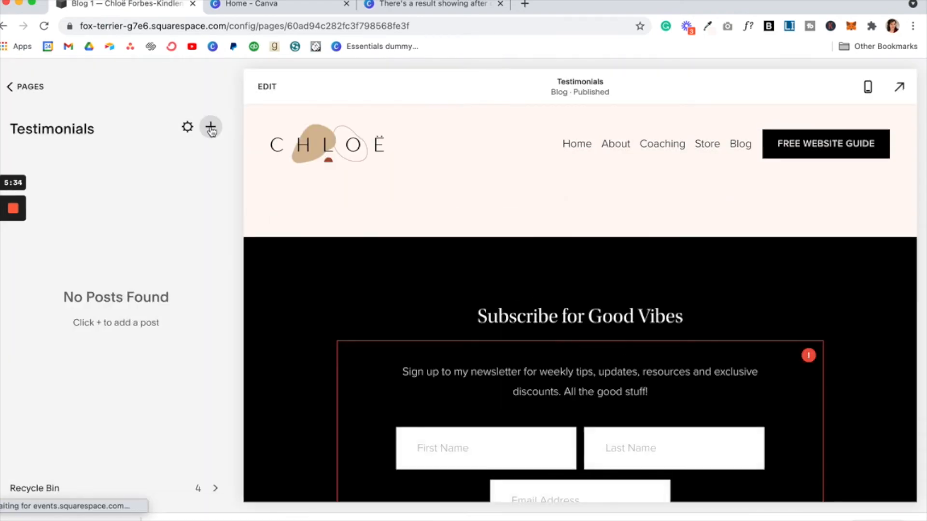
pyautogui.click(211, 127)
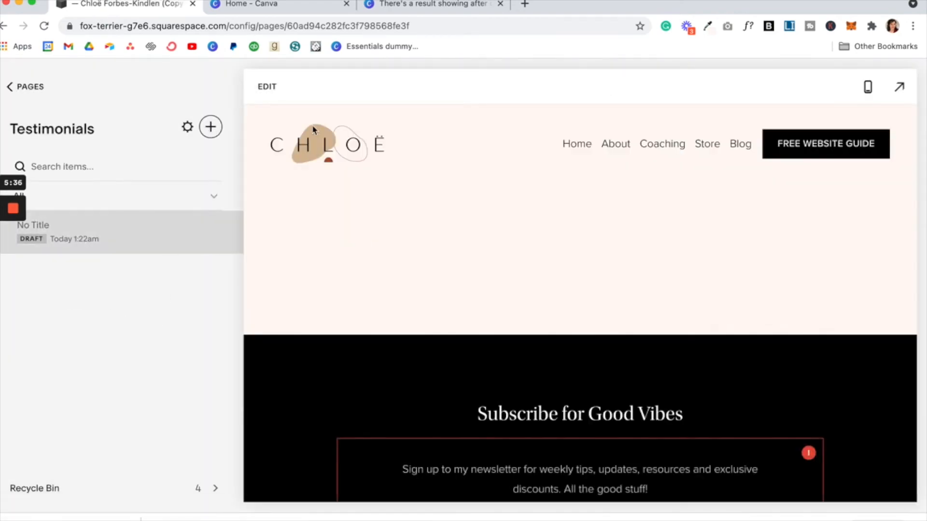
# Step: Title the new post 'Testimonial One' and select its body paragraph 'A few kind words here.'
pyautogui.write('T')
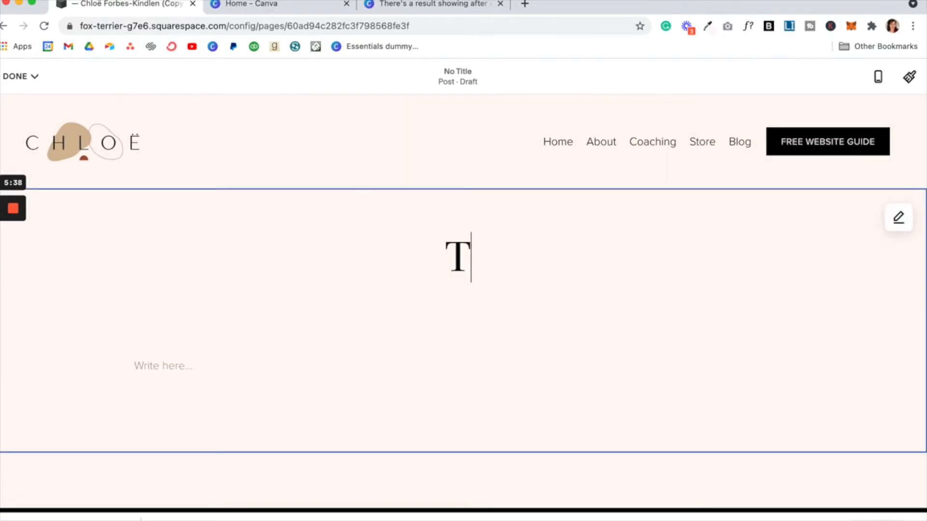
pyautogui.write('estimonial One')
pyautogui.click(215, 365)
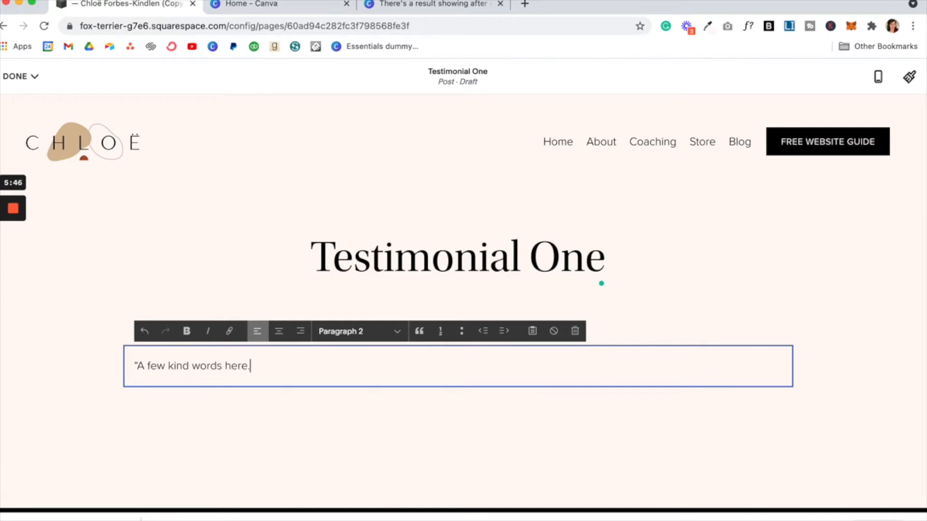
pyautogui.tripleClick(173, 365)
pyautogui.press('super+c')
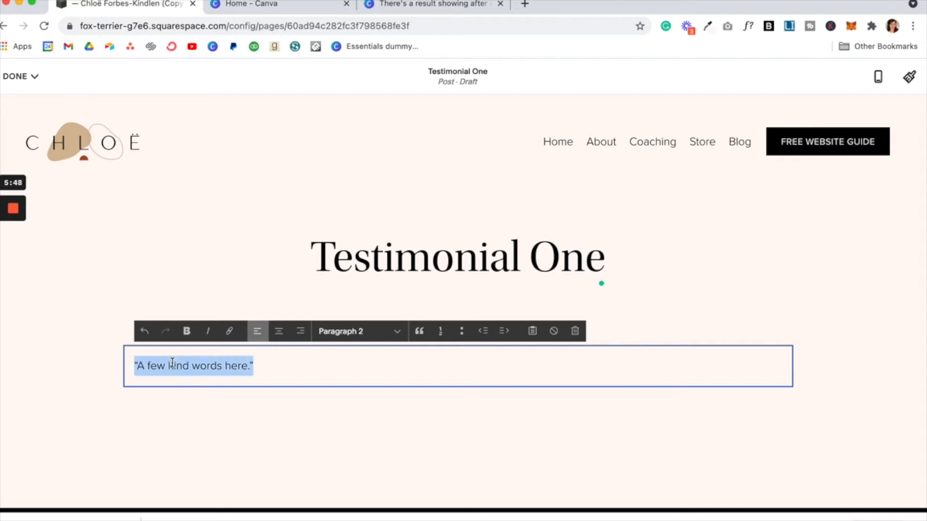
# Step: Publish the Testimonial One post and dismiss the post-is-live notice
pyautogui.click(19, 77)
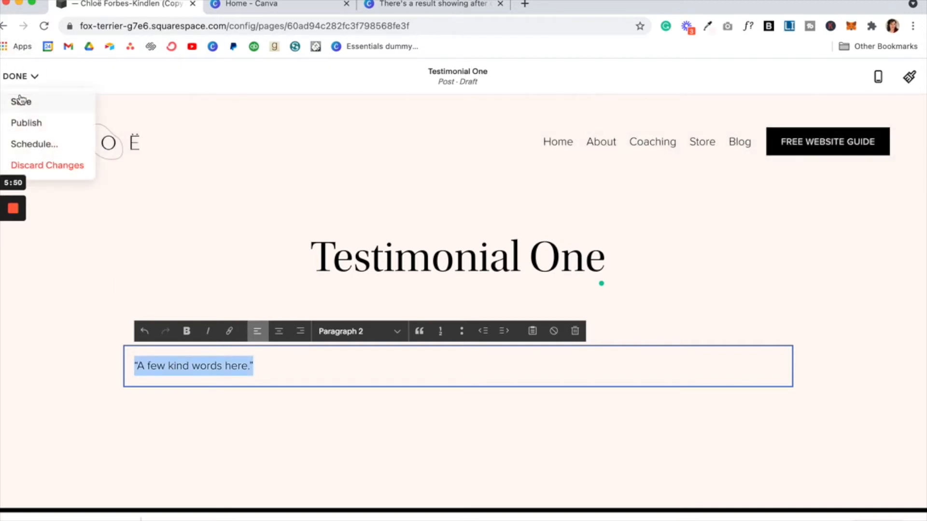
pyautogui.click(35, 124)
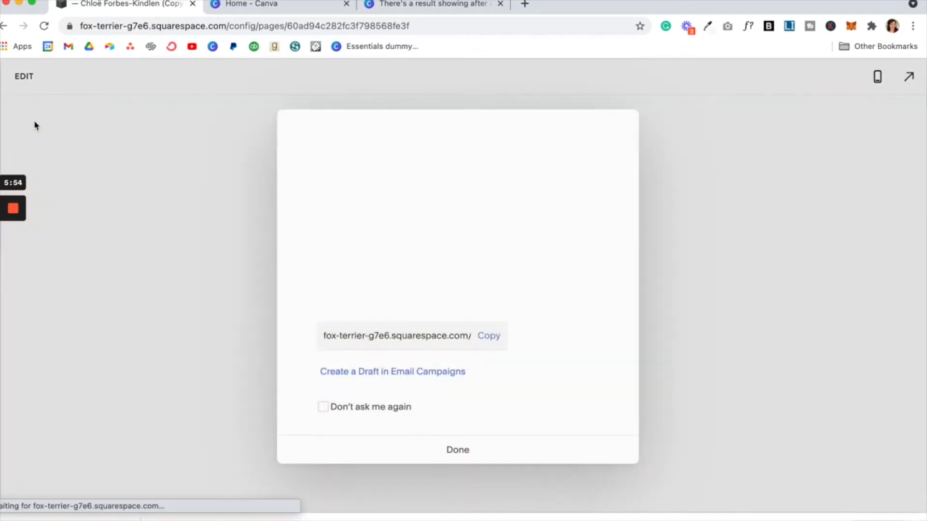
pyautogui.click(331, 450)
pyautogui.moveTo(227, 248)
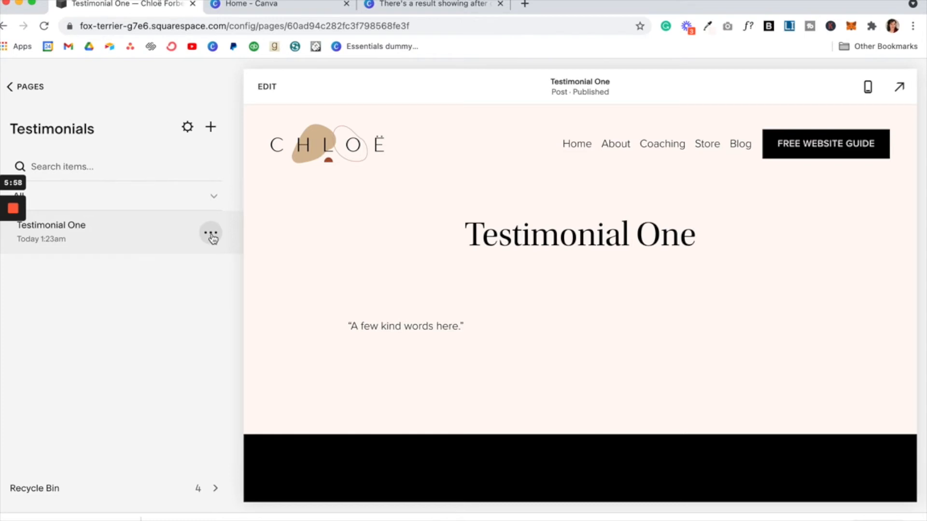
pyautogui.click(211, 236)
# Step: Add the categories Web Design and Coaching in Testimonial One's post settings
pyautogui.click(208, 263)
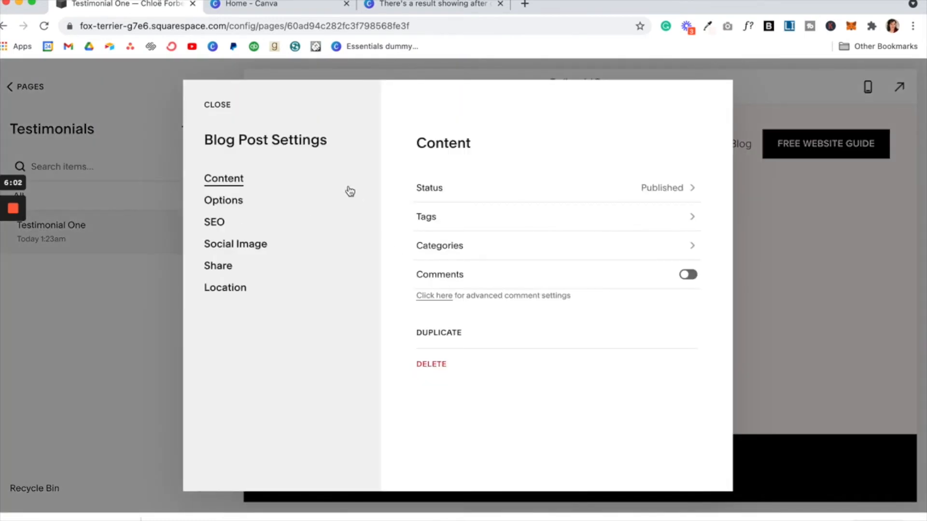
pyautogui.click(602, 246)
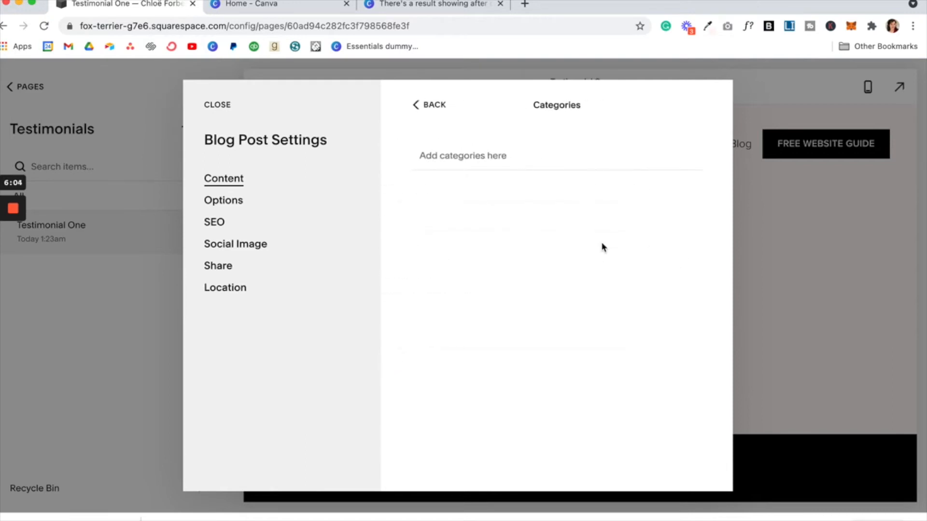
pyautogui.write('Web Design')
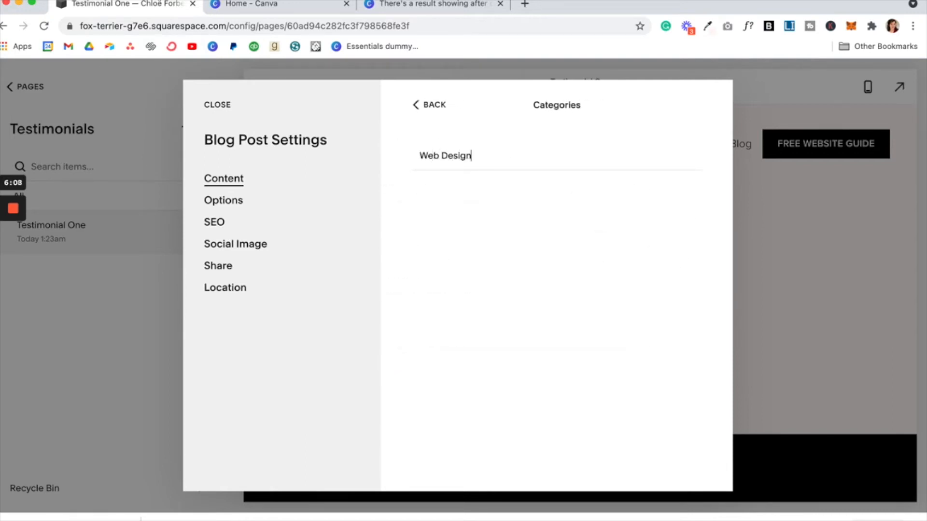
pyautogui.press('Return')
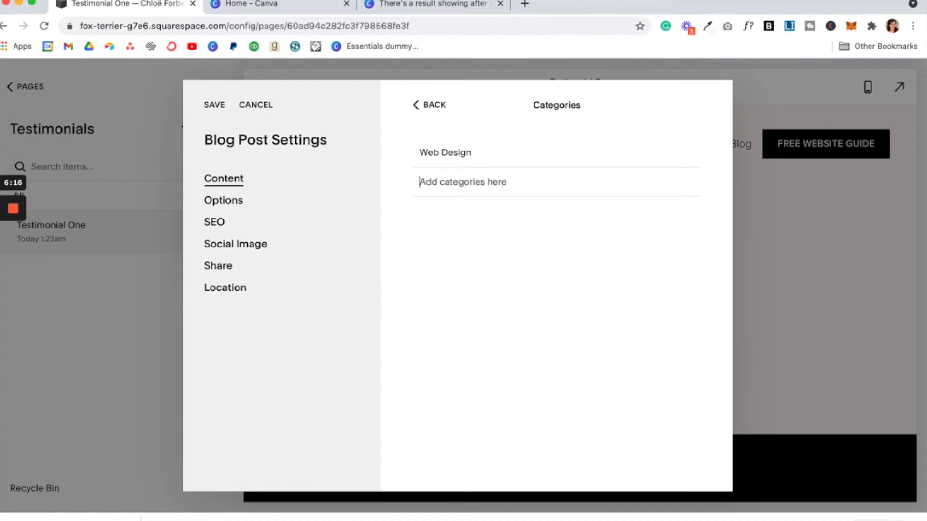
pyautogui.write('Coaching')
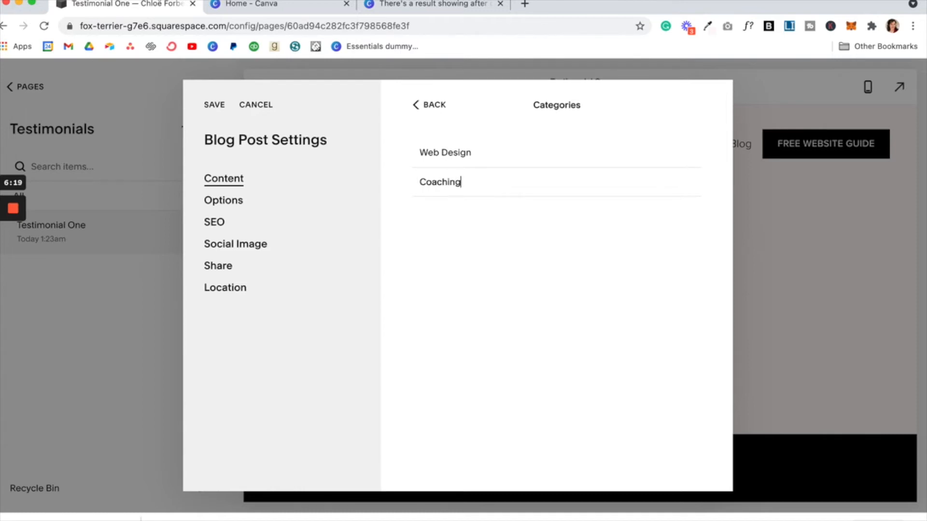
pyautogui.press('Return')
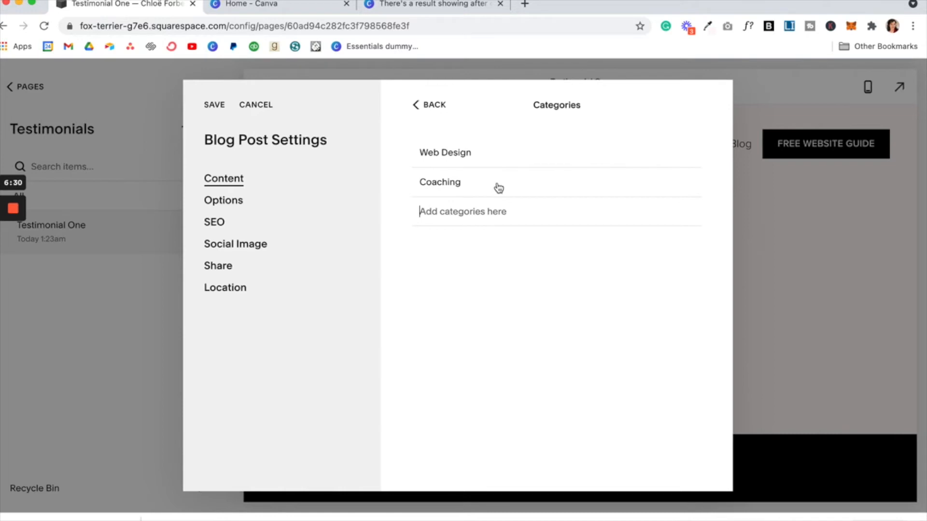
pyautogui.click(243, 204)
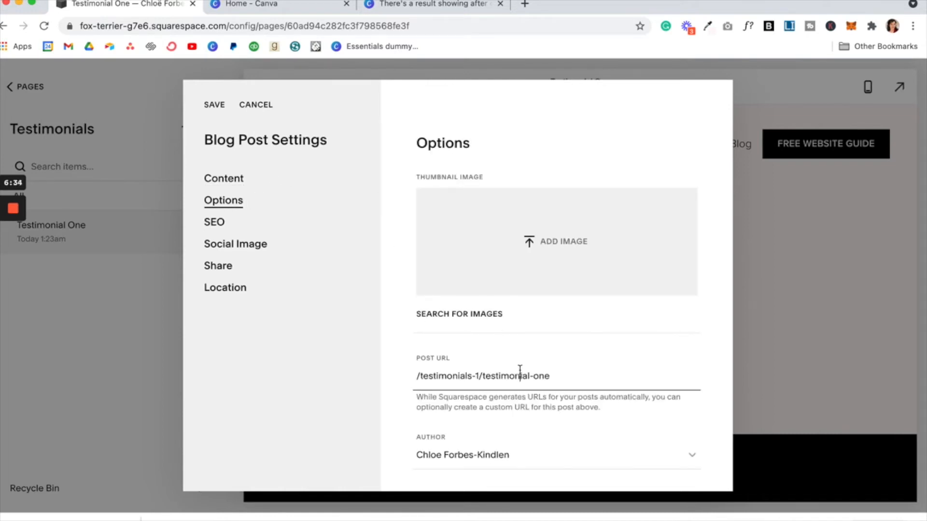
# Step: Paste the quote into the Excerpt, add a Client Name line, and centre both lines
pyautogui.scroll(-3, 518, 367)
pyautogui.scroll(-3, 520, 370)
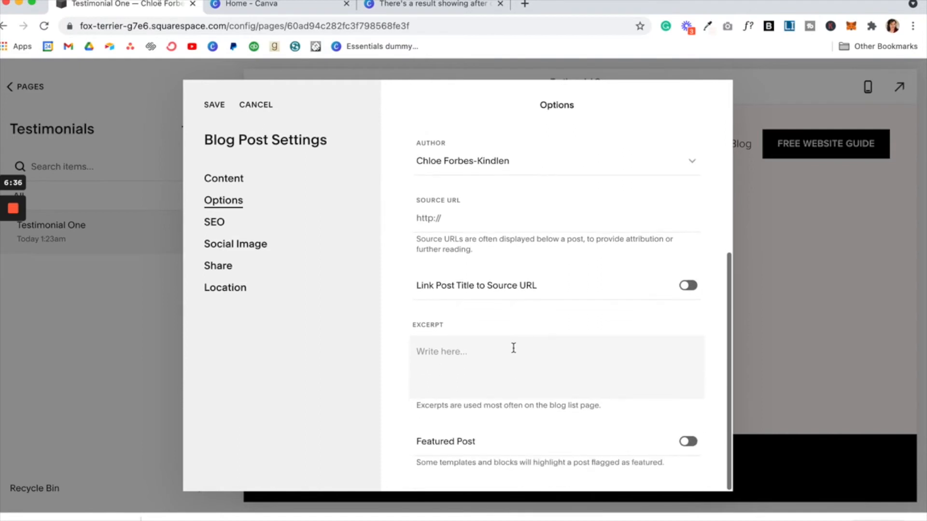
pyautogui.click(513, 348)
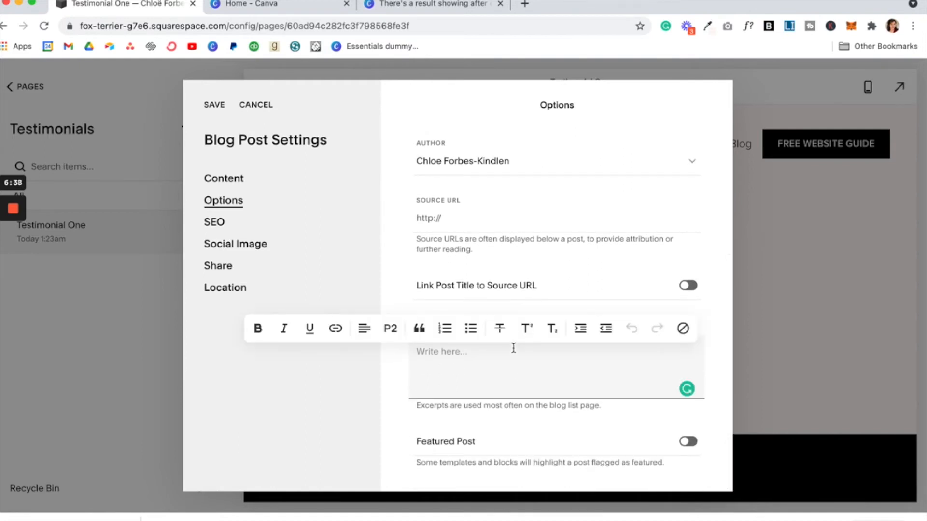
pyautogui.press('super+v')
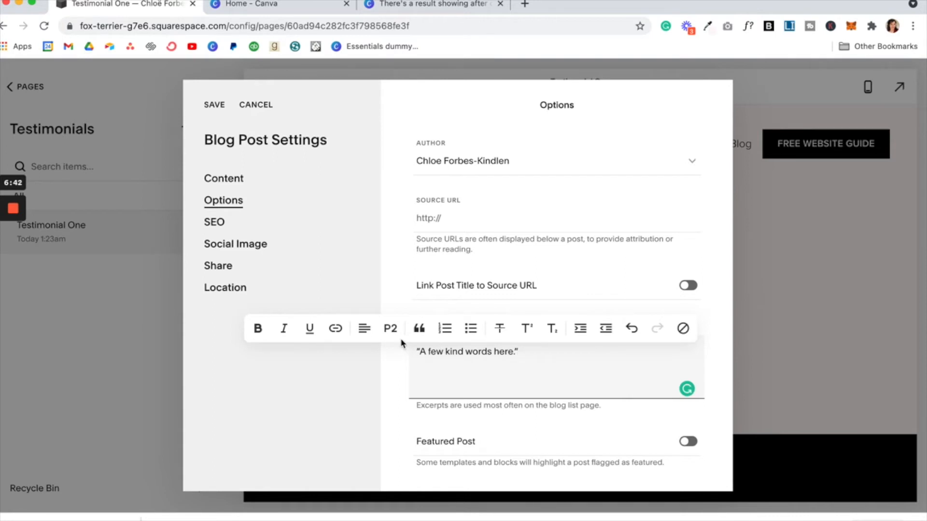
pyautogui.click(363, 332)
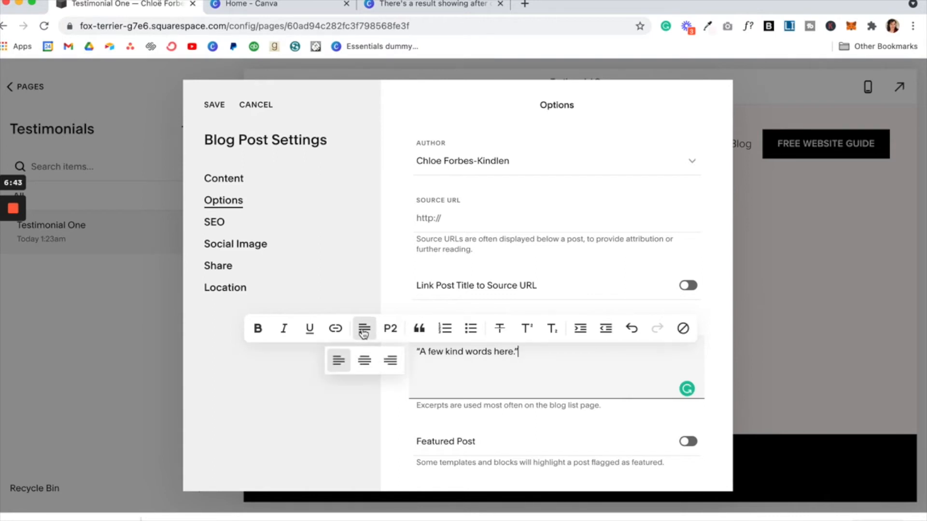
pyautogui.click(369, 366)
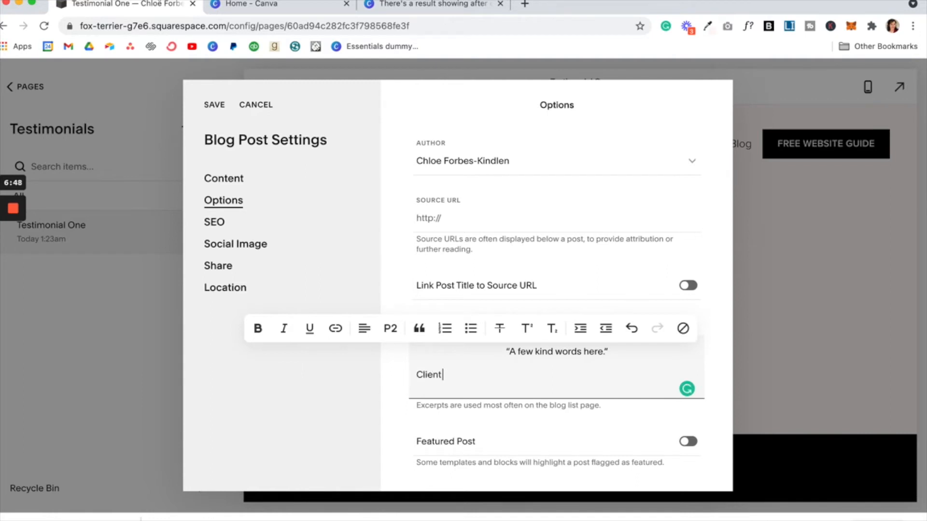
pyautogui.write('e')
pyautogui.click(365, 329)
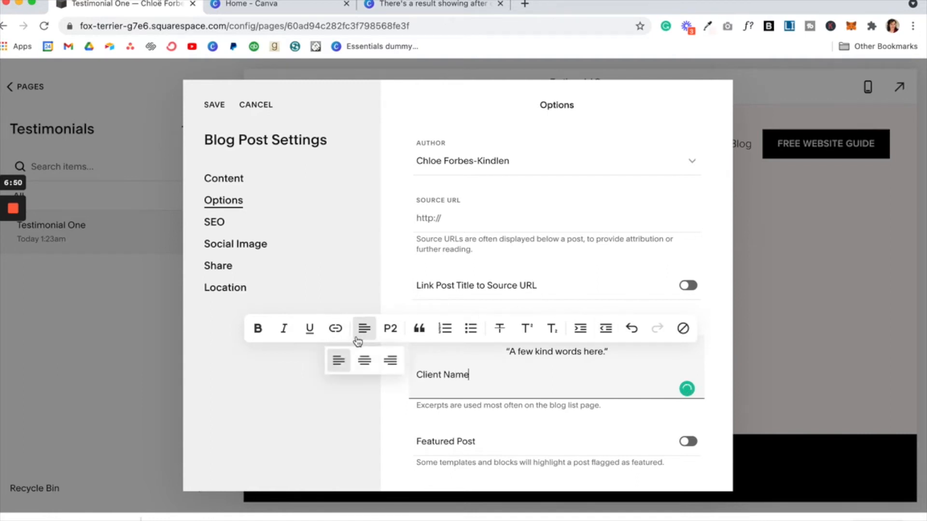
pyautogui.click(365, 362)
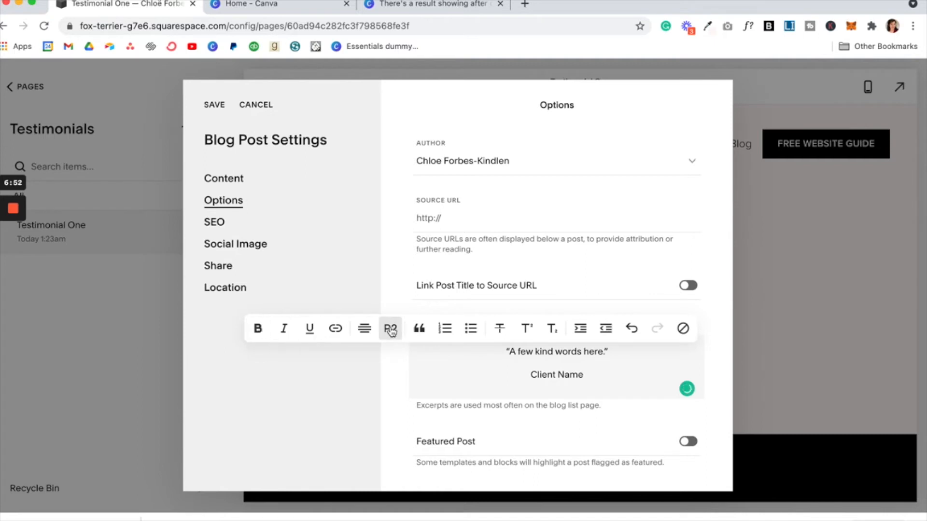
# Step: Style the excerpt quote as Large Heading and save the post settings
pyautogui.tripleClick(570, 376)
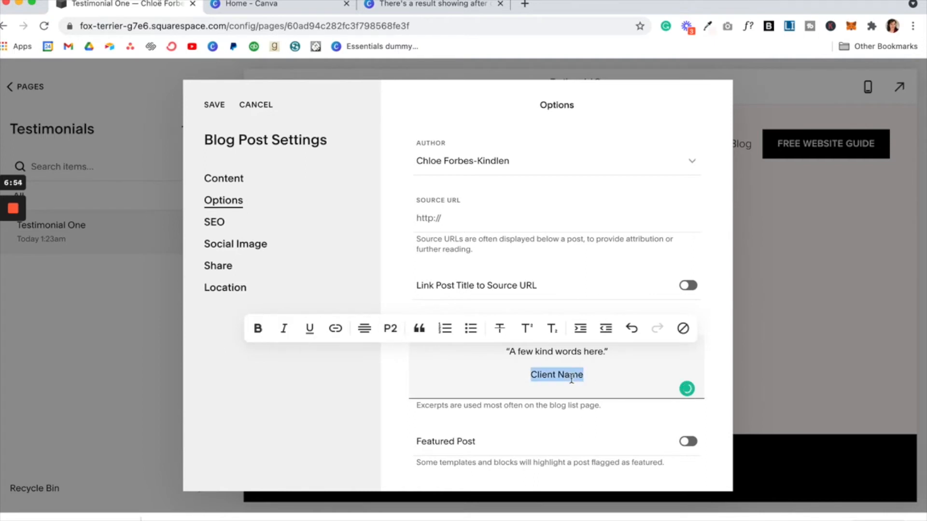
pyautogui.tripleClick(514, 355)
pyautogui.click(389, 329)
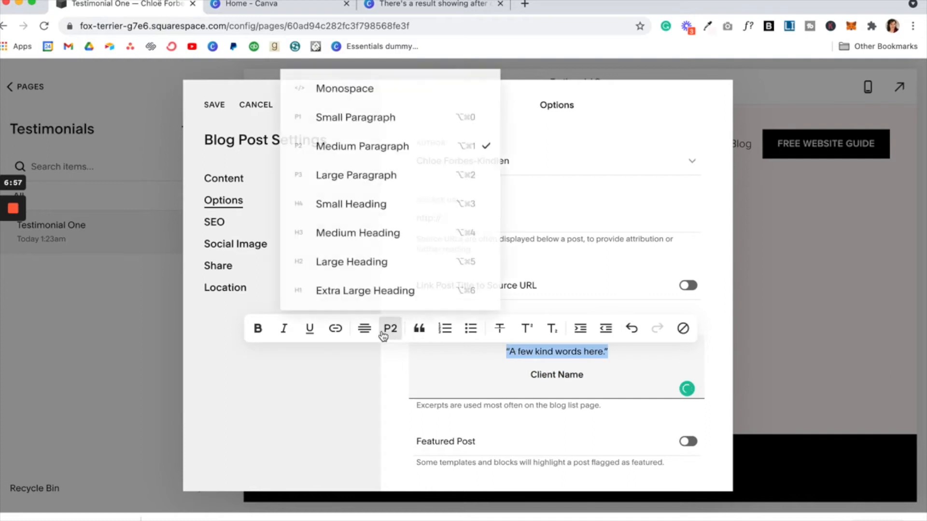
pyautogui.click(379, 234)
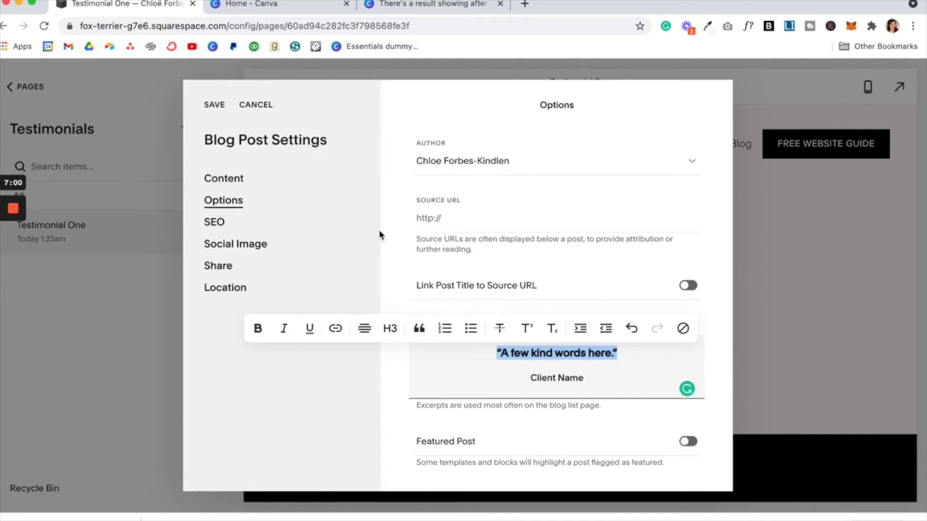
pyautogui.click(396, 328)
pyautogui.click(387, 262)
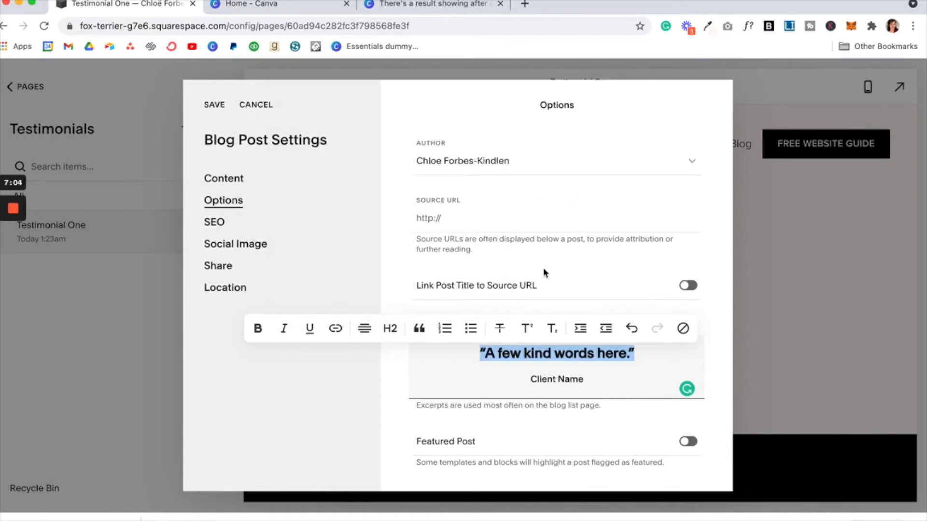
pyautogui.click(355, 241)
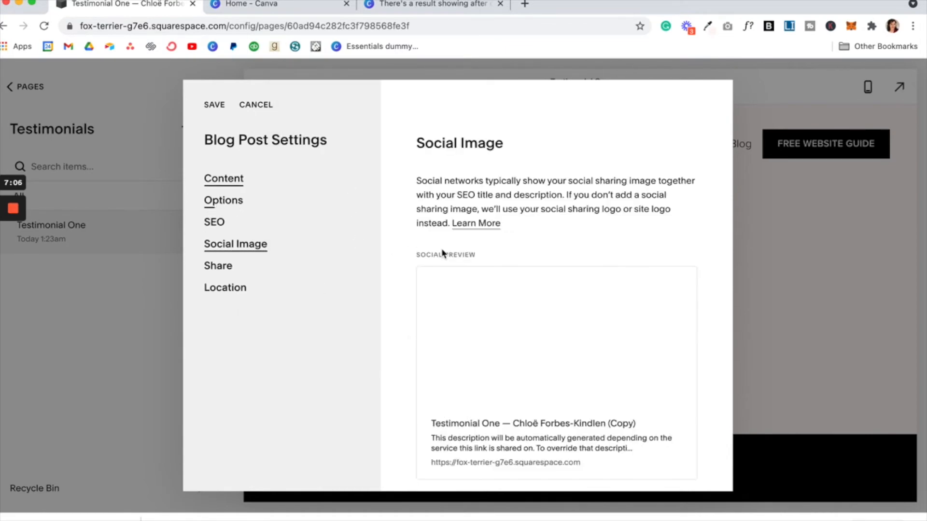
pyautogui.scroll(-4, 519, 325)
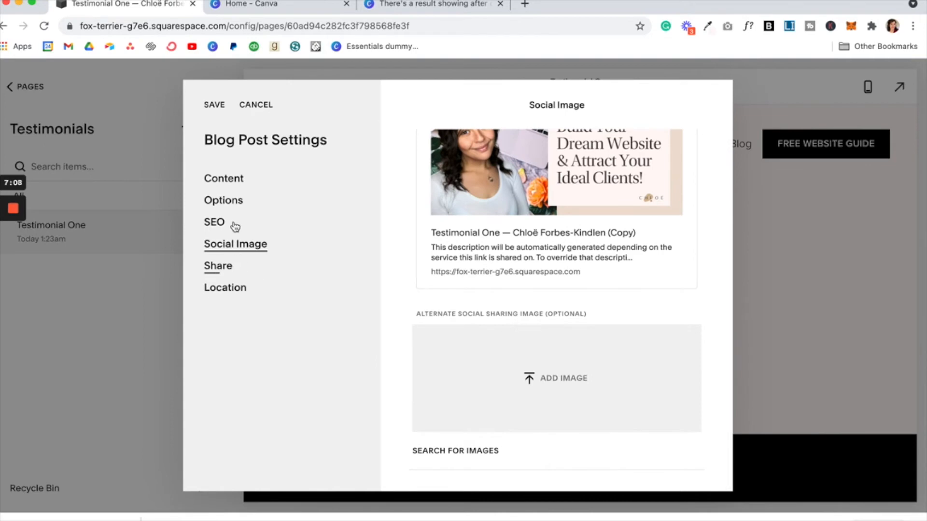
pyautogui.click(237, 205)
pyautogui.scroll(-5, 533, 335)
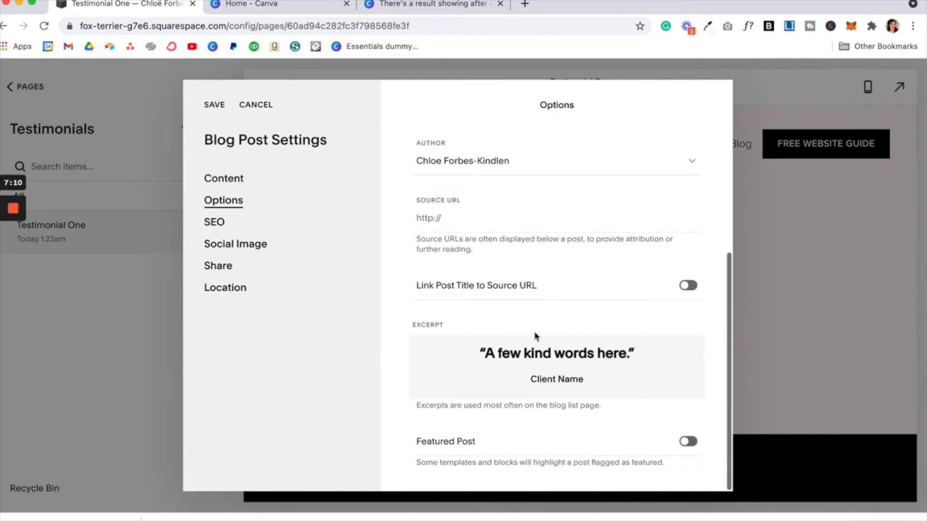
pyautogui.click(215, 108)
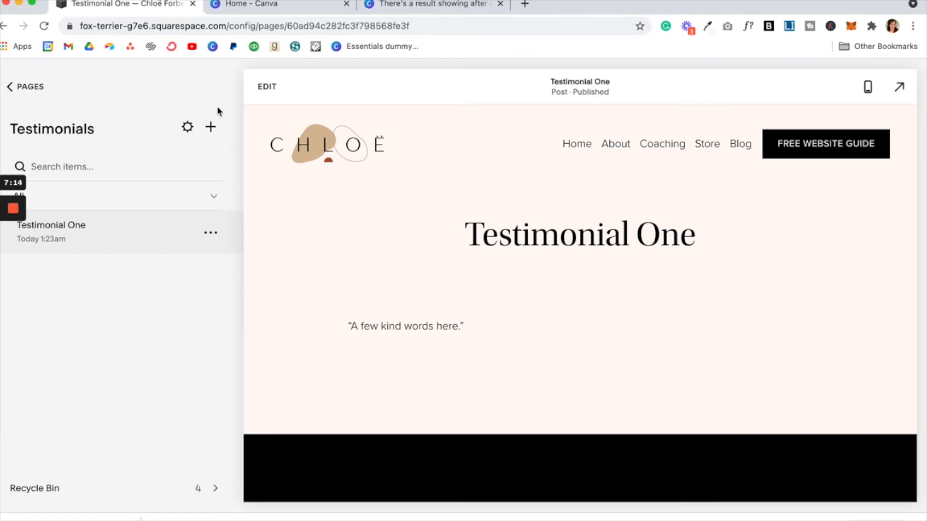
# Step: Duplicate Testimonial One, retitle the copy Testimonial Two, and publish it
pyautogui.click(212, 235)
pyautogui.click(217, 289)
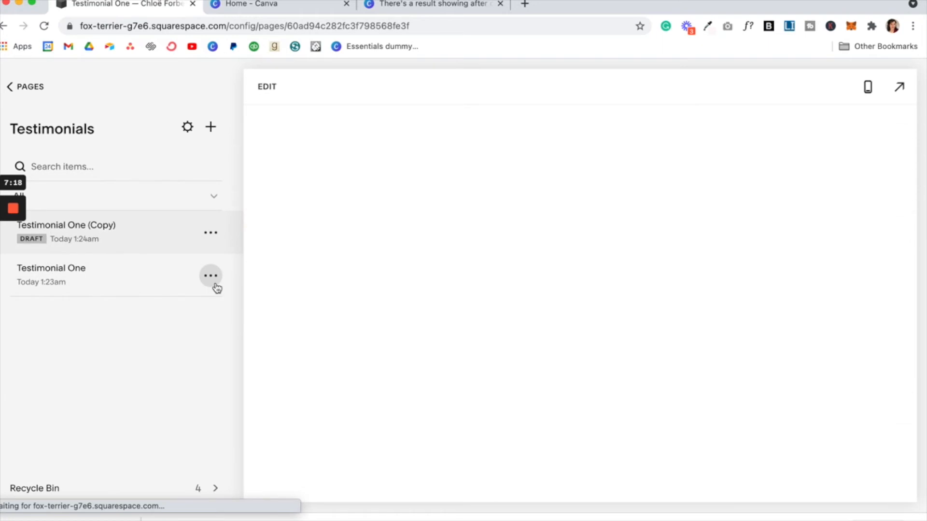
pyautogui.click(263, 92)
pyautogui.moveTo(461, 265); pyautogui.dragTo(757, 275)
pyautogui.write('Two')
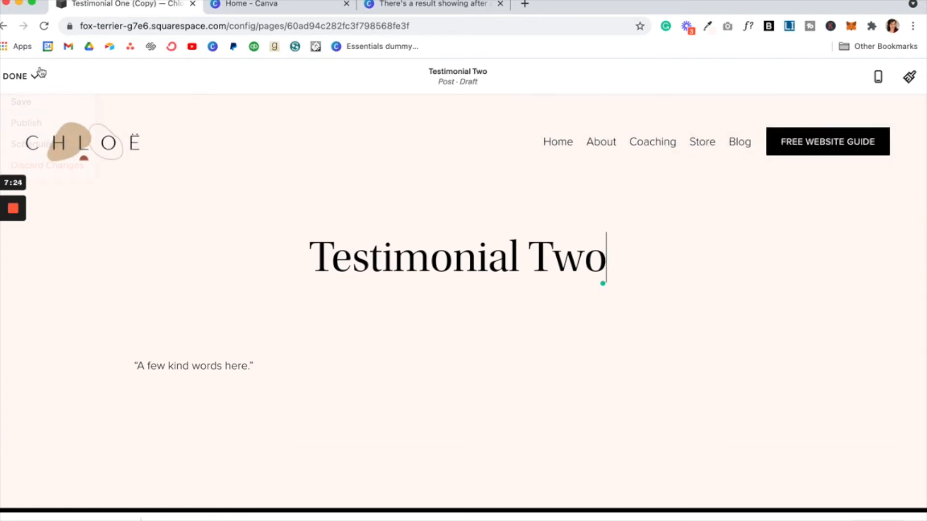
pyautogui.moveTo(24, 86)
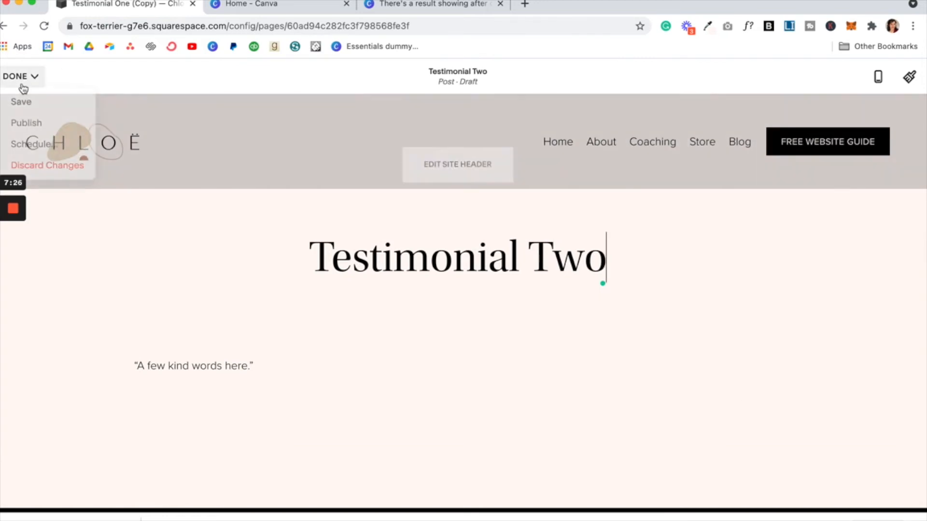
pyautogui.click(33, 123)
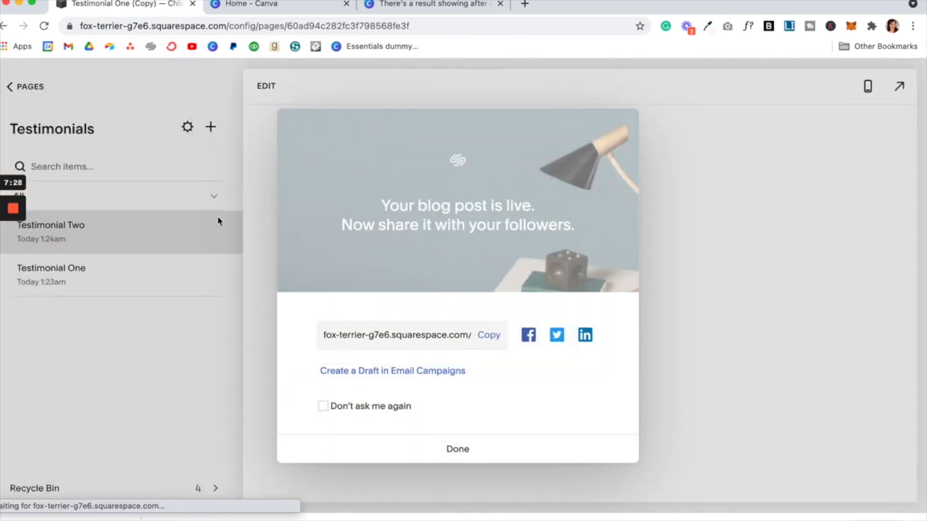
pyautogui.click(434, 451)
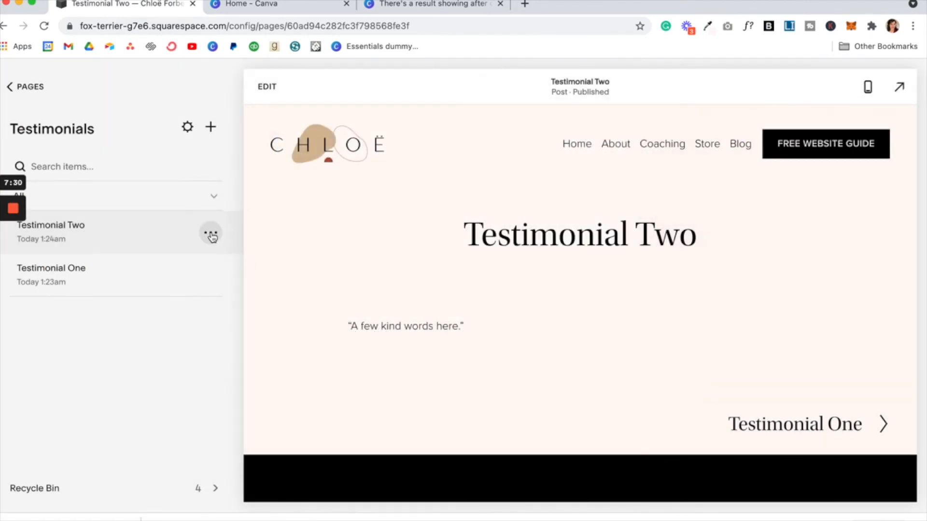
# Step: Tick the Coaching category in Testimonial Two's post settings and close them
pyautogui.click(211, 237)
pyautogui.click(206, 263)
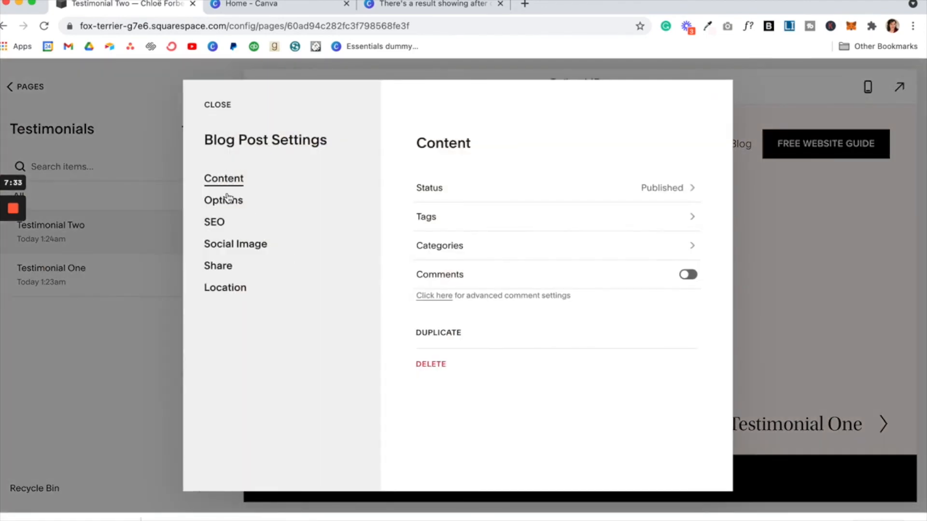
pyautogui.click(227, 198)
pyautogui.scroll(-3, 515, 362)
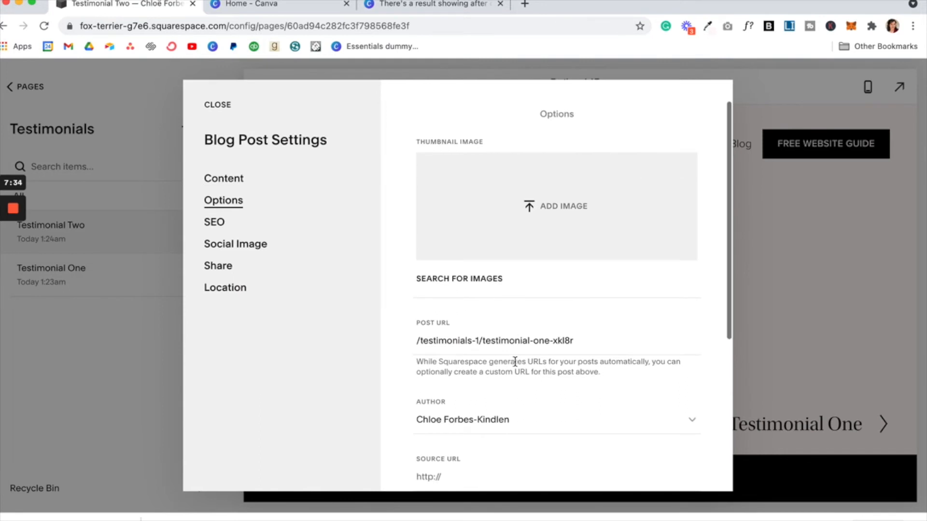
pyautogui.scroll(3, 515, 362)
pyautogui.scroll(-7, 515, 361)
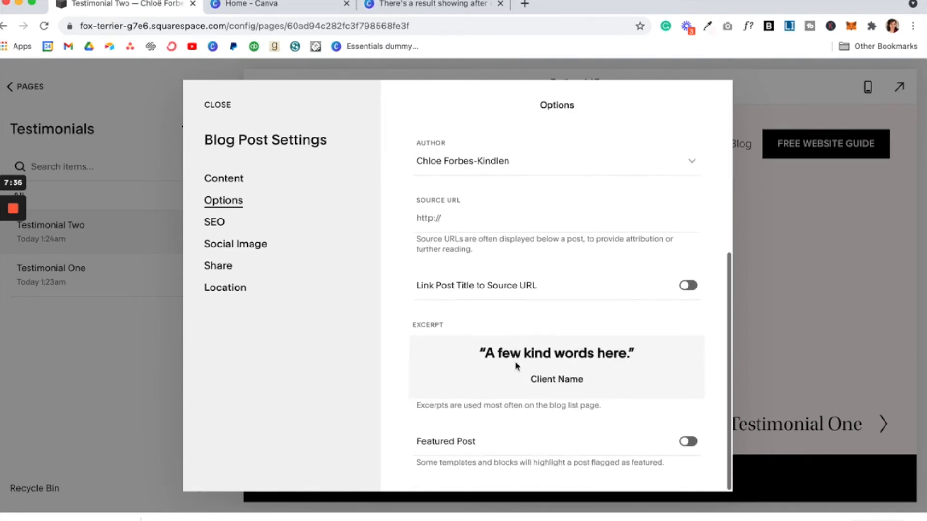
pyautogui.scroll(8, 515, 362)
pyautogui.click(260, 184)
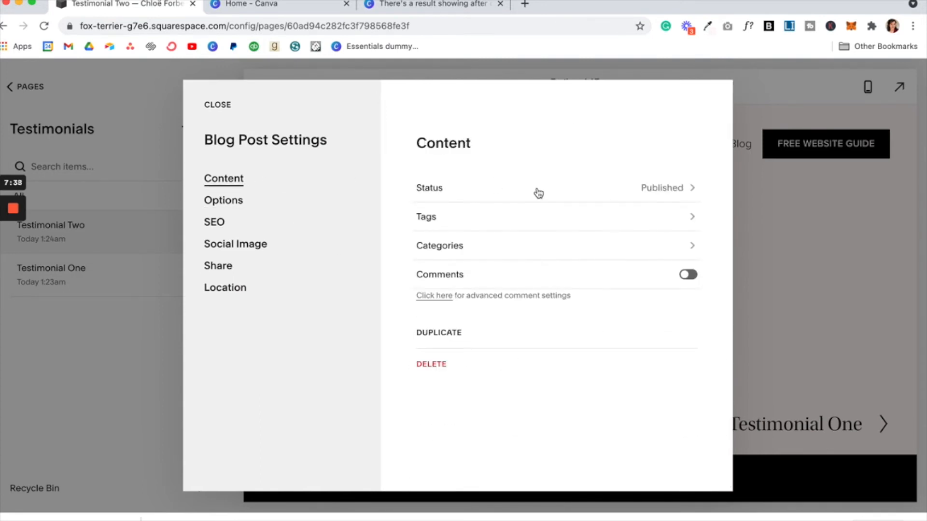
pyautogui.click(537, 257)
pyautogui.click(461, 188)
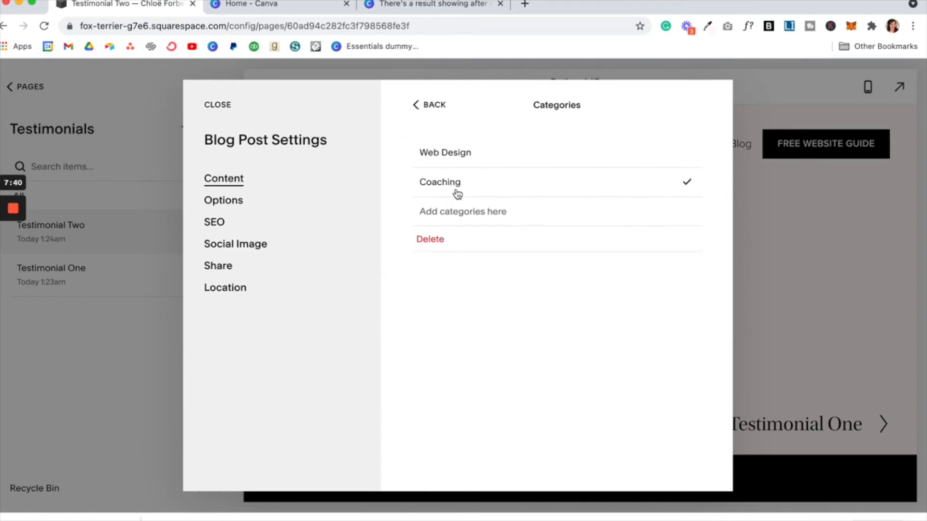
pyautogui.click(427, 106)
pyautogui.click(222, 109)
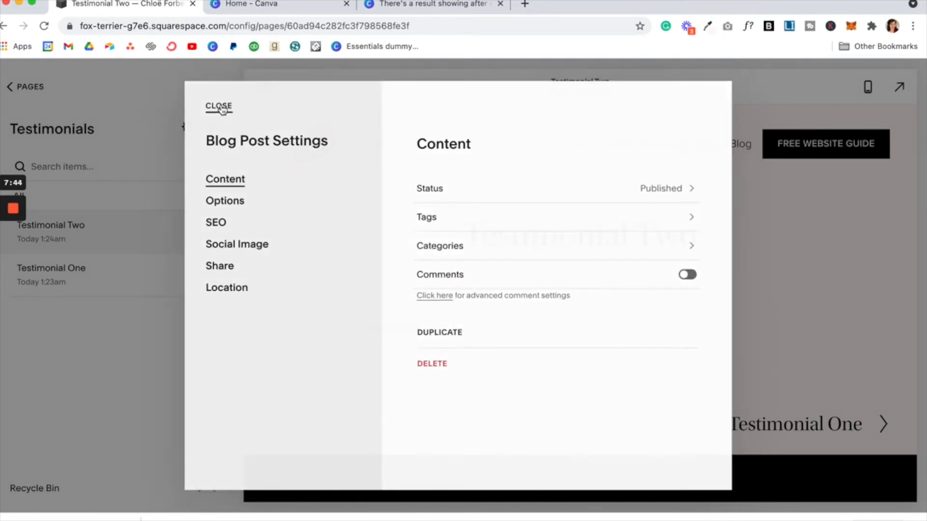
pyautogui.click(211, 232)
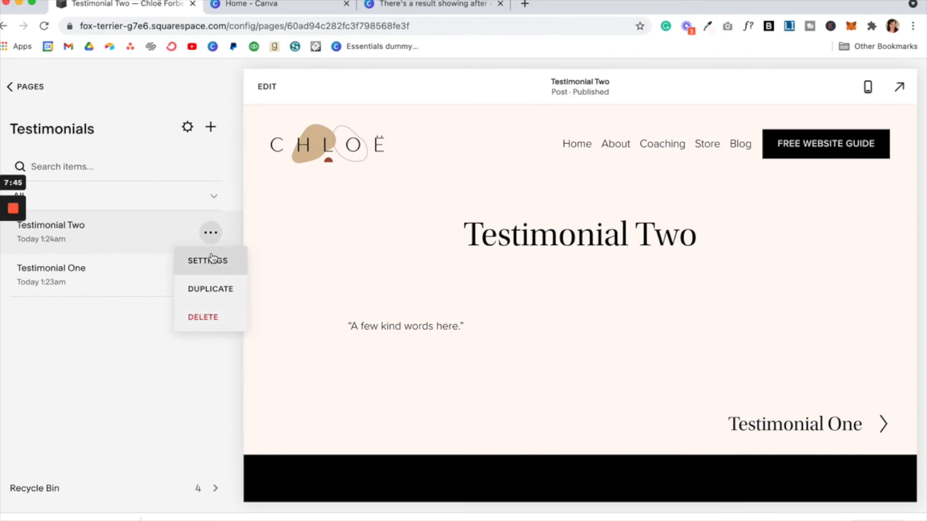
# Step: Duplicate Testimonial Two, retitle the copy Testimonial Three, and publish it
pyautogui.click(209, 296)
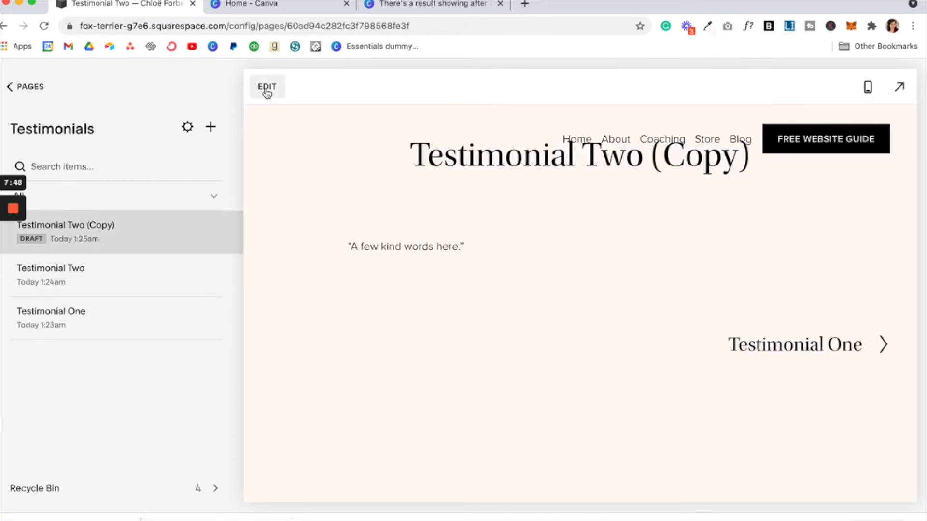
pyautogui.click(267, 89)
pyautogui.moveTo(485, 255); pyautogui.dragTo(843, 287)
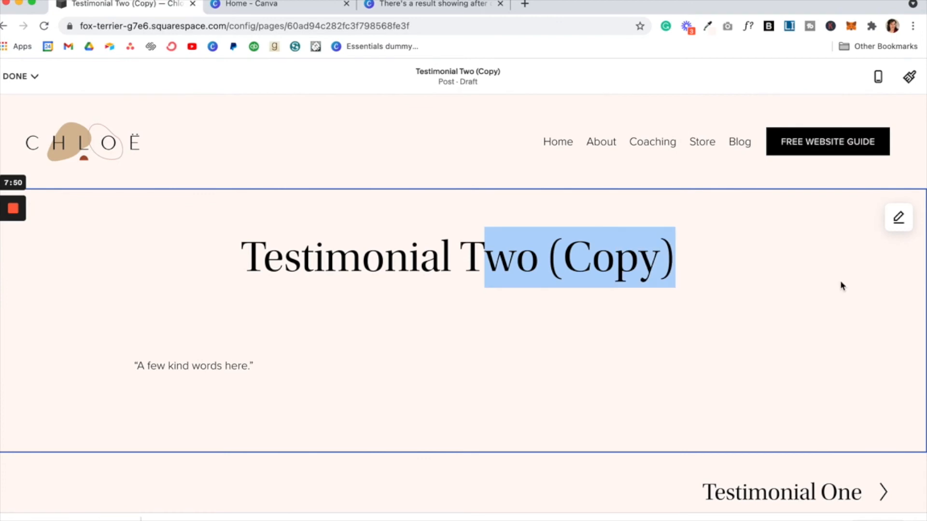
pyautogui.write('hree')
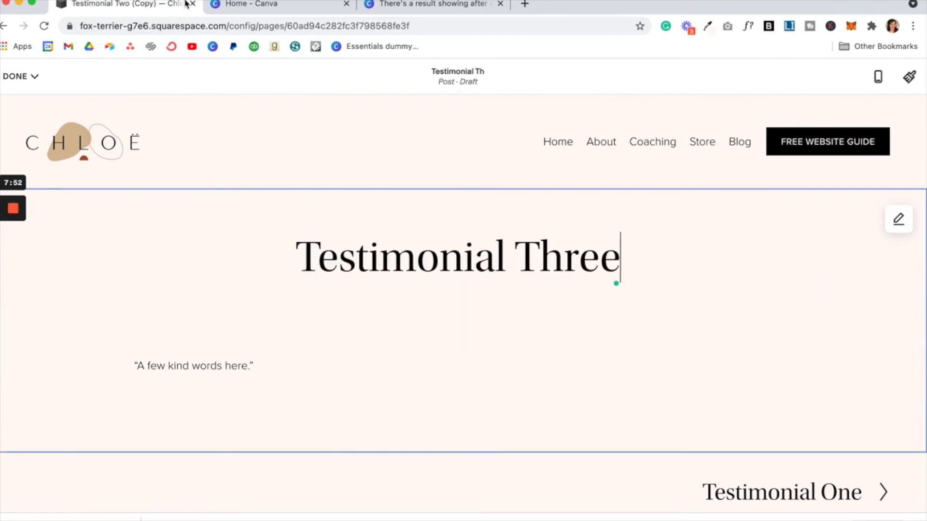
pyautogui.click(22, 78)
pyautogui.click(29, 123)
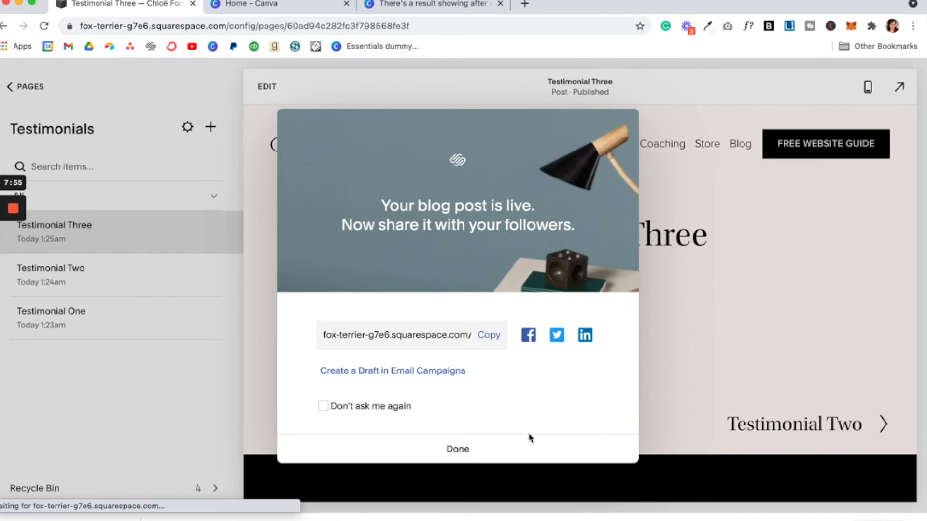
pyautogui.click(528, 448)
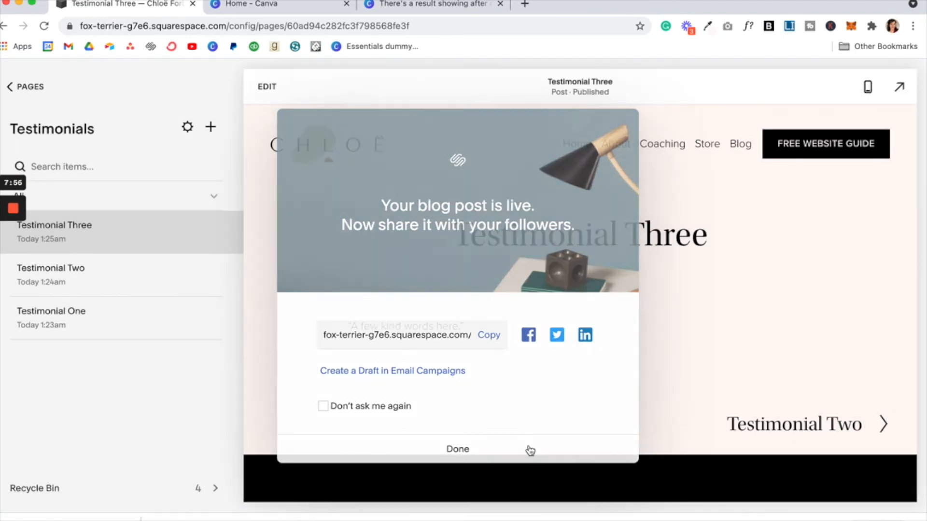
# Step: Tick the Web Design category in Testimonial Three's post settings and close them
pyautogui.click(212, 237)
pyautogui.click(216, 261)
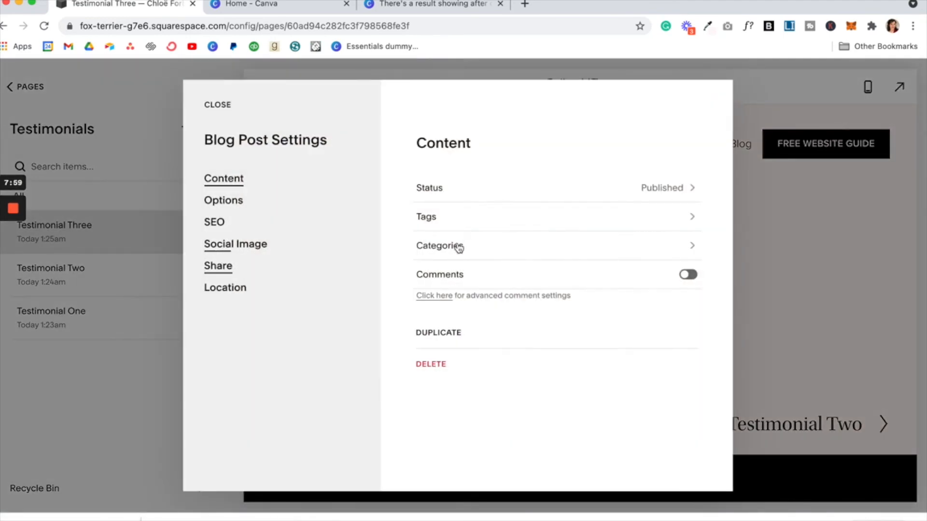
pyautogui.click(238, 211)
pyautogui.moveTo(532, 376); pyautogui.dragTo(827, 374)
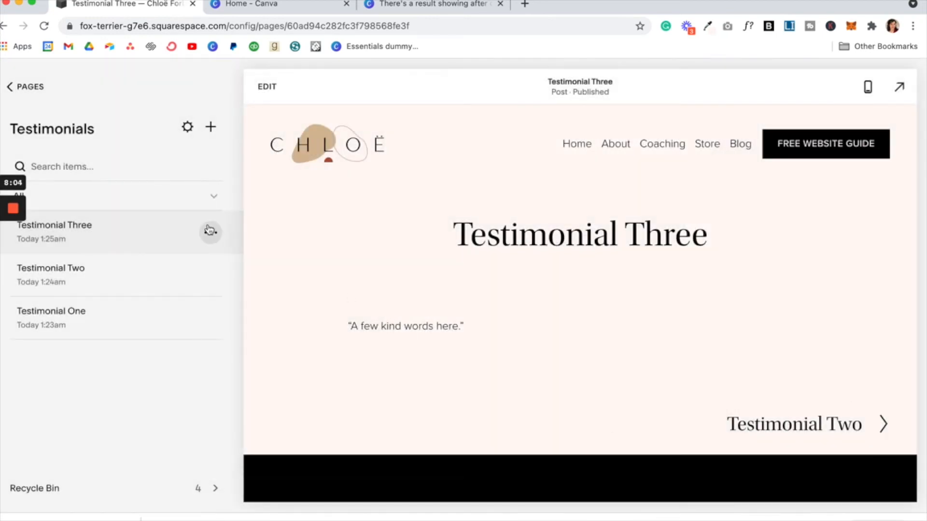
pyautogui.click(209, 231)
pyautogui.click(210, 260)
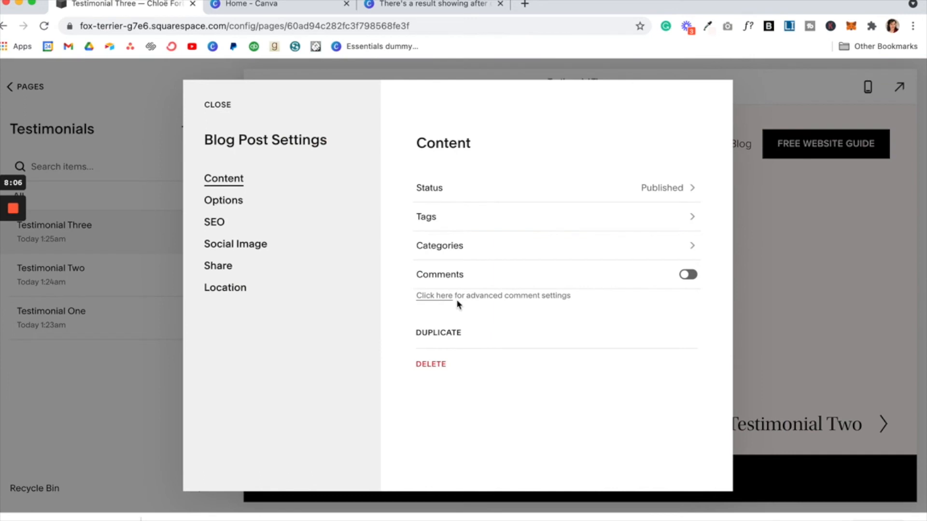
pyautogui.click(259, 200)
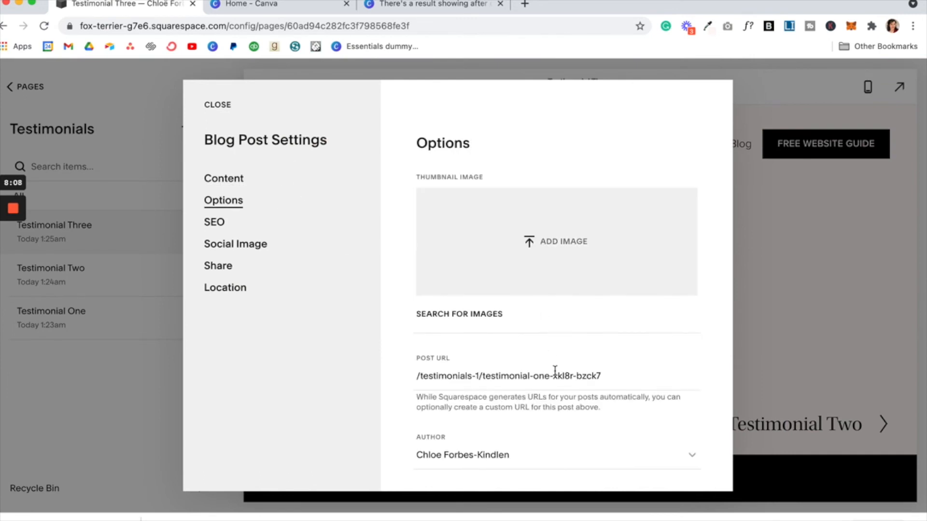
pyautogui.scroll(-6, 566, 386)
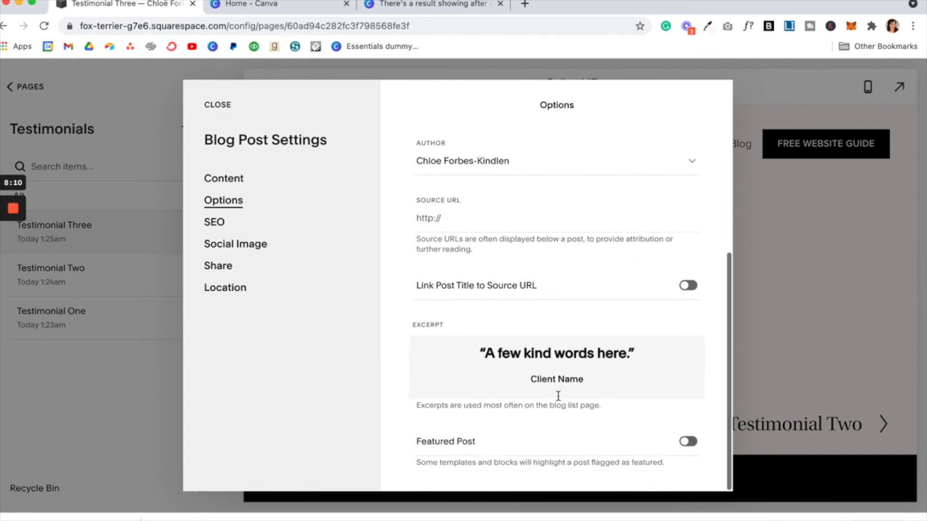
pyautogui.click(234, 183)
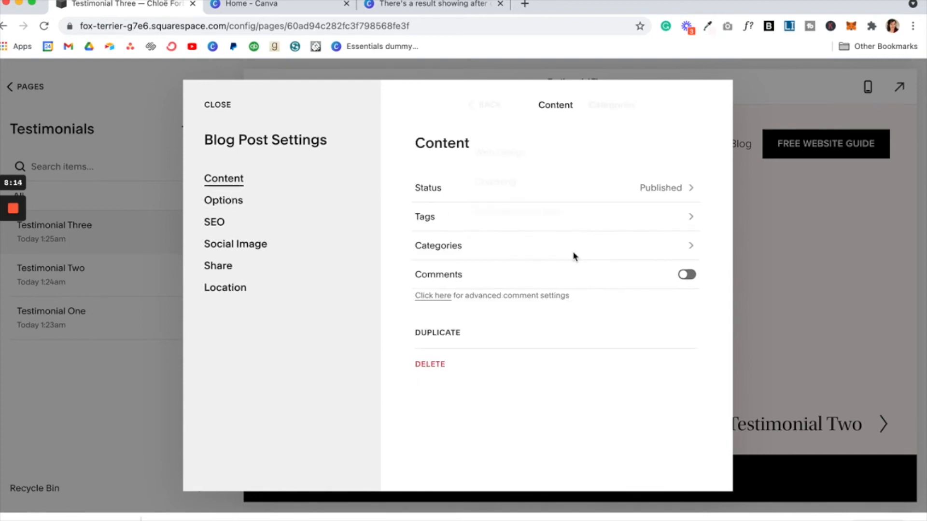
pyautogui.click(506, 156)
pyautogui.click(427, 106)
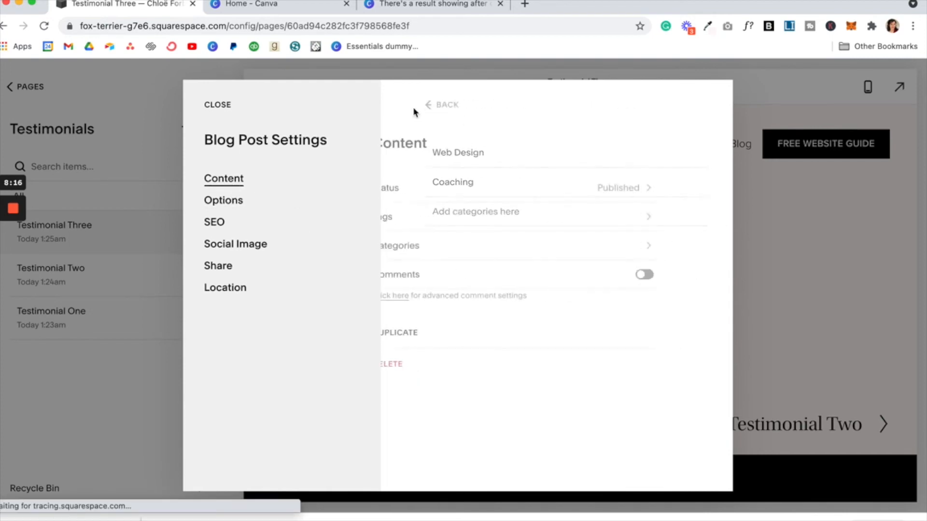
pyautogui.click(217, 107)
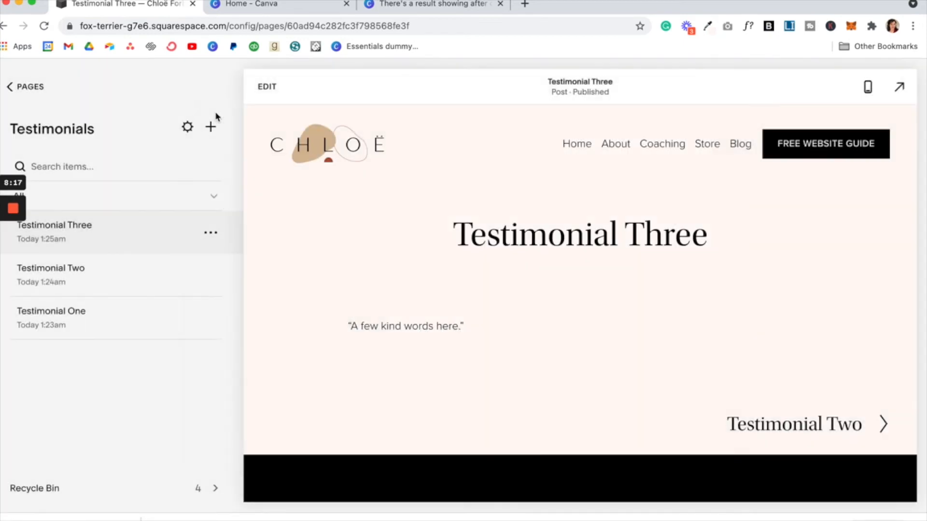
# Step: Open the Home page from the pages list in the editor and scroll down to the testimonials
pyautogui.click(24, 86)
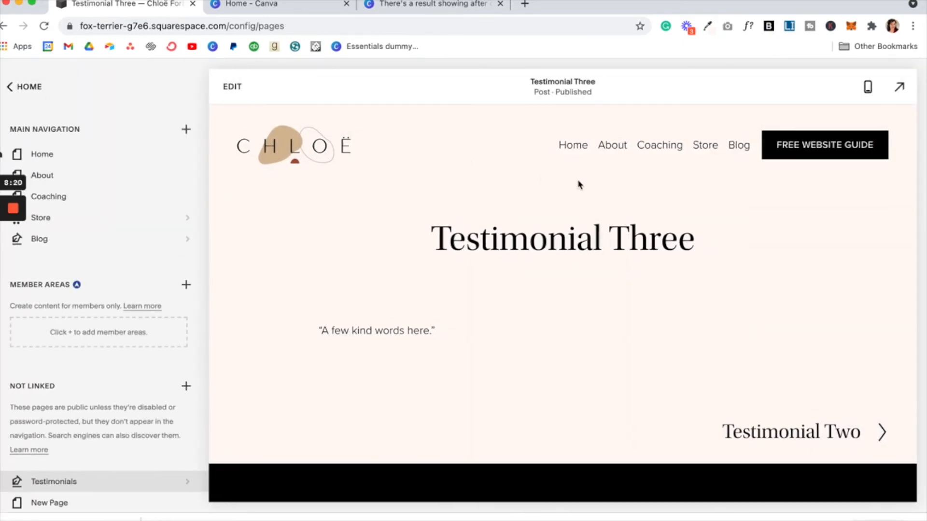
pyautogui.click(580, 153)
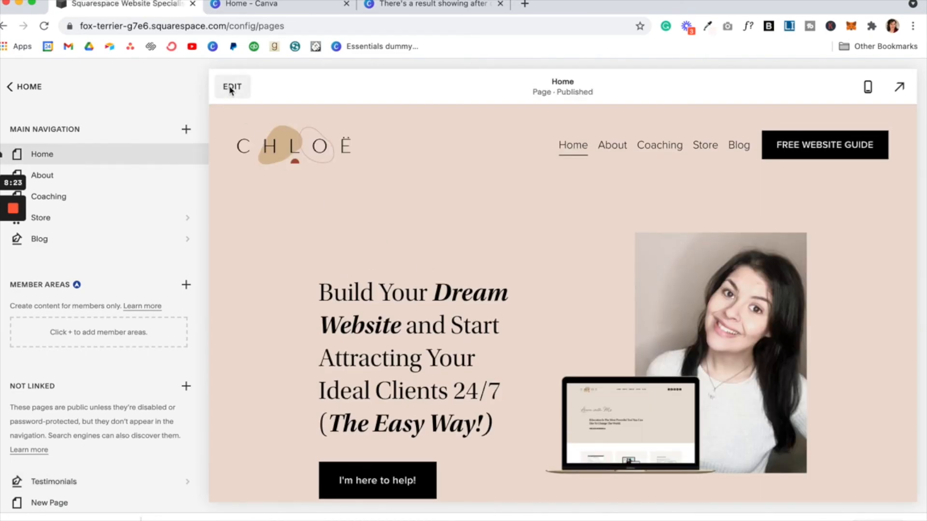
pyautogui.click(231, 87)
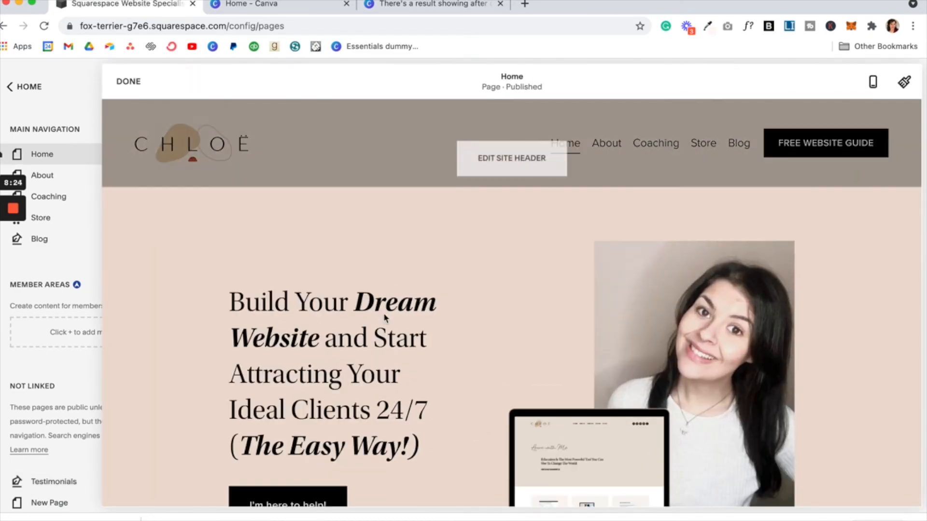
pyautogui.scroll(-15, 384, 317)
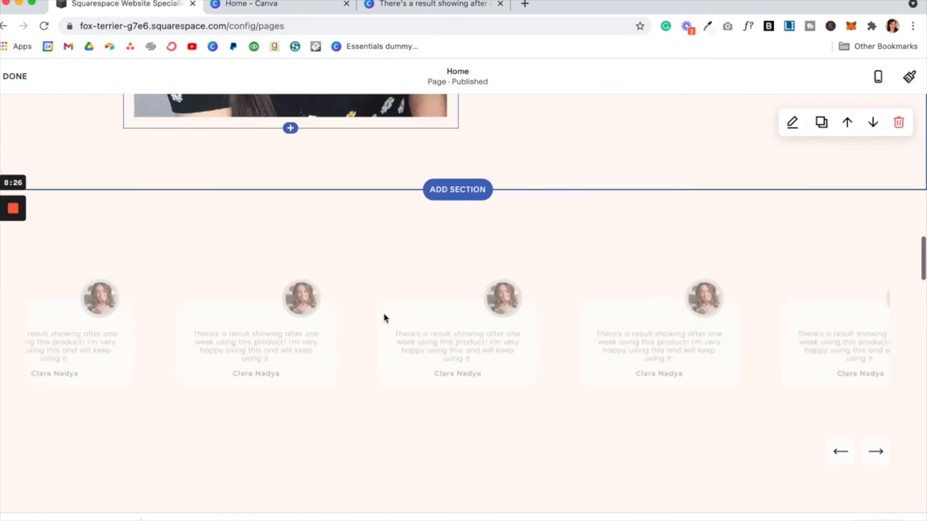
pyautogui.scroll(-5, 384, 314)
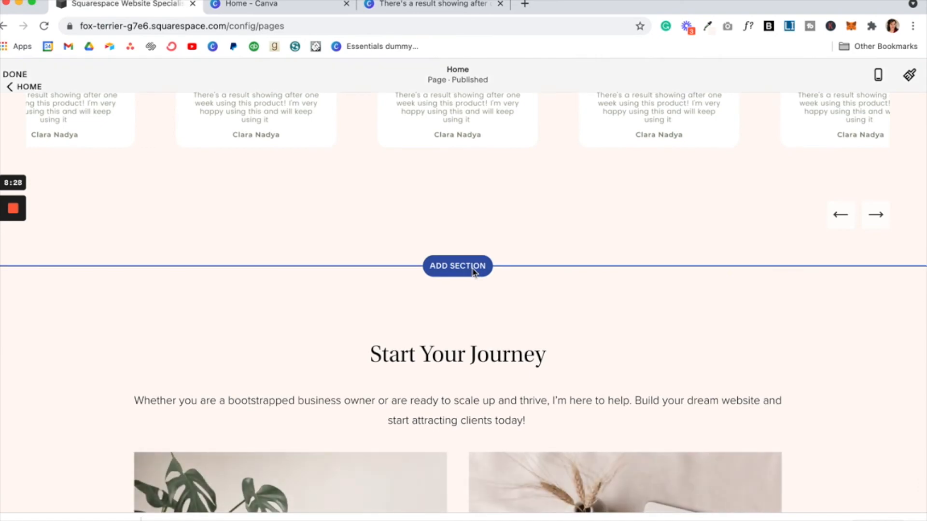
# Step: Add a blank section below the testimonial carousel and show the blocks available to insert
pyautogui.click(473, 271)
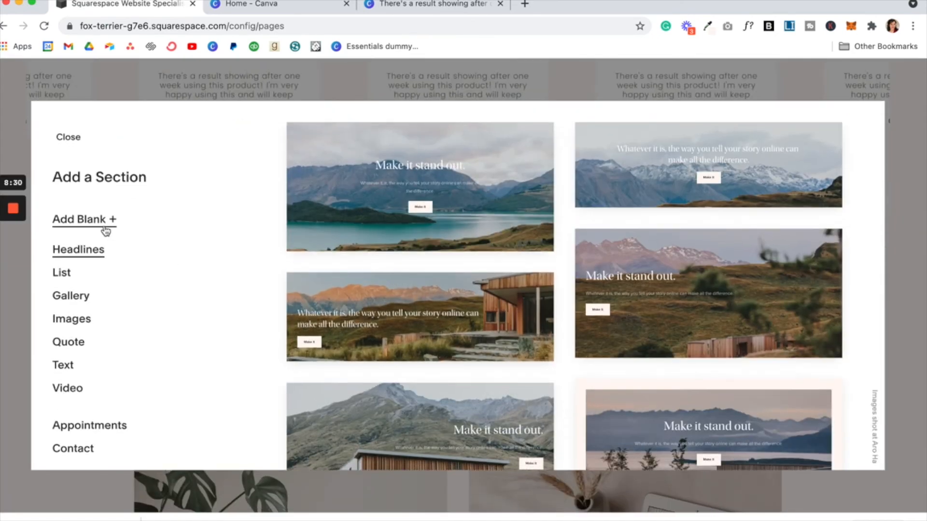
pyautogui.click(105, 229)
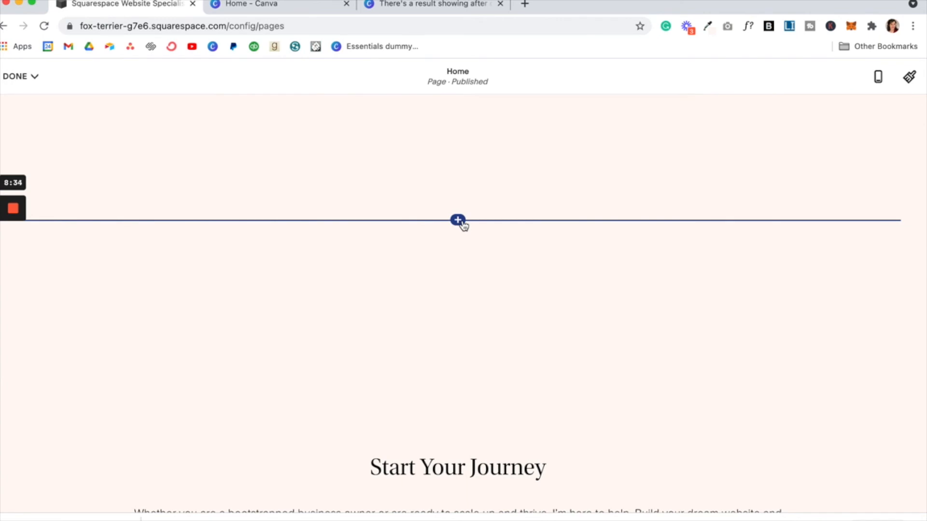
pyautogui.click(457, 220)
pyautogui.scroll(-1, 718, 340)
pyautogui.scroll(-1, 718, 341)
# Step: Insert a Summary block that pulls from the Testimonials blog, with Primary Metadata set to None
pyautogui.click(718, 346)
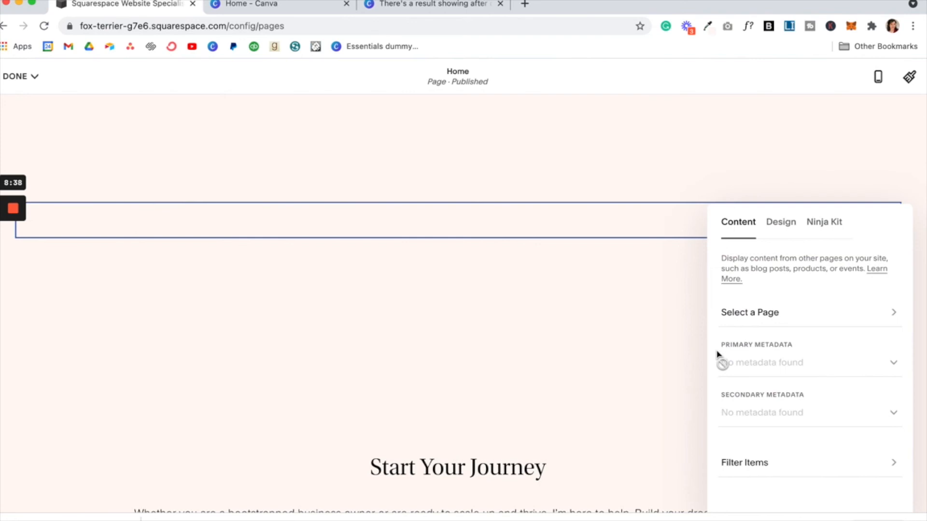
pyautogui.click(883, 318)
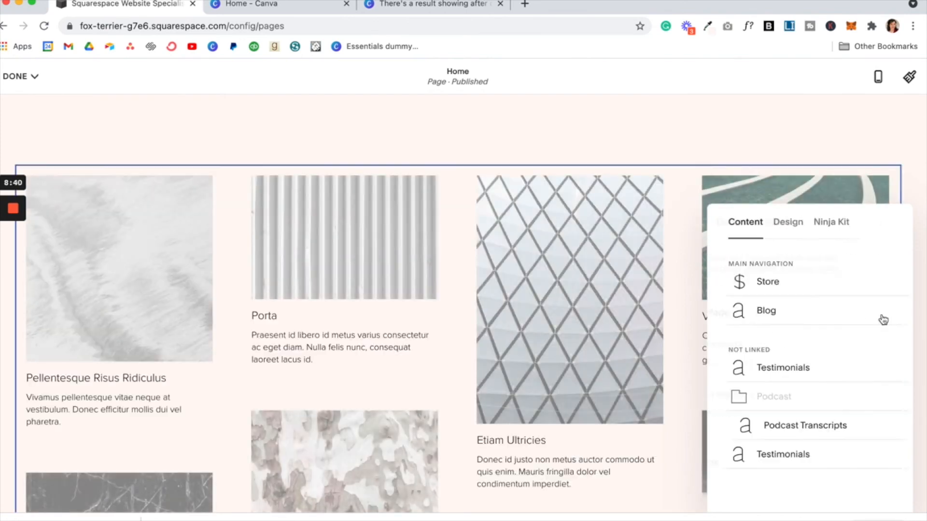
pyautogui.click(797, 379)
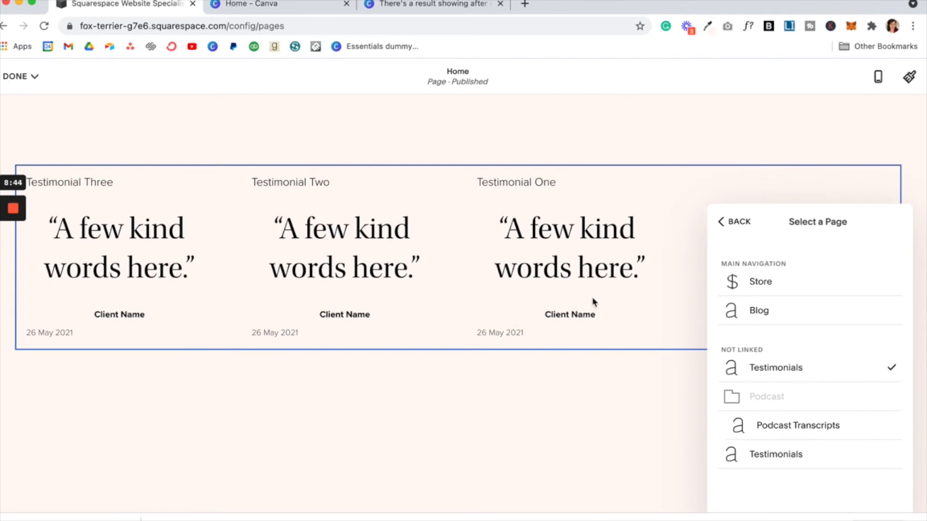
pyautogui.click(738, 225)
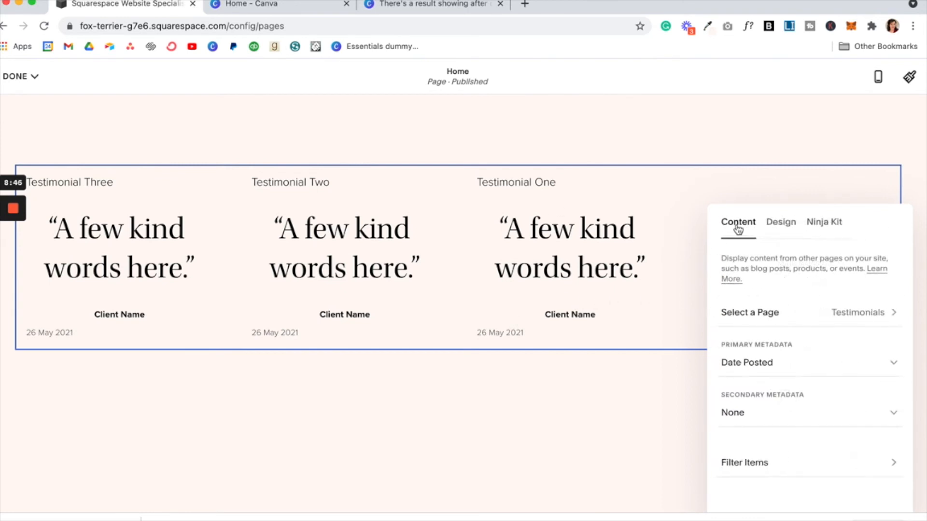
pyautogui.moveTo(886, 222); pyautogui.dragTo(697, 116)
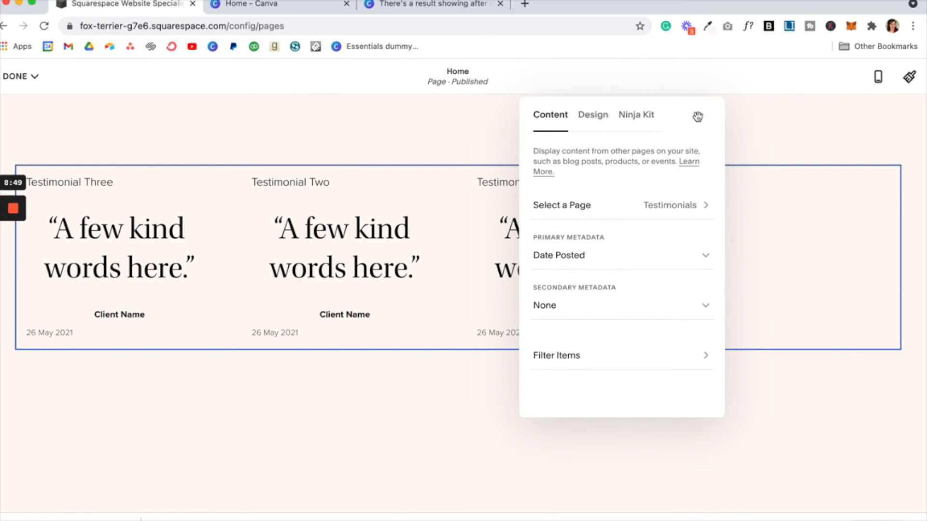
pyautogui.click(586, 267)
pyautogui.click(588, 237)
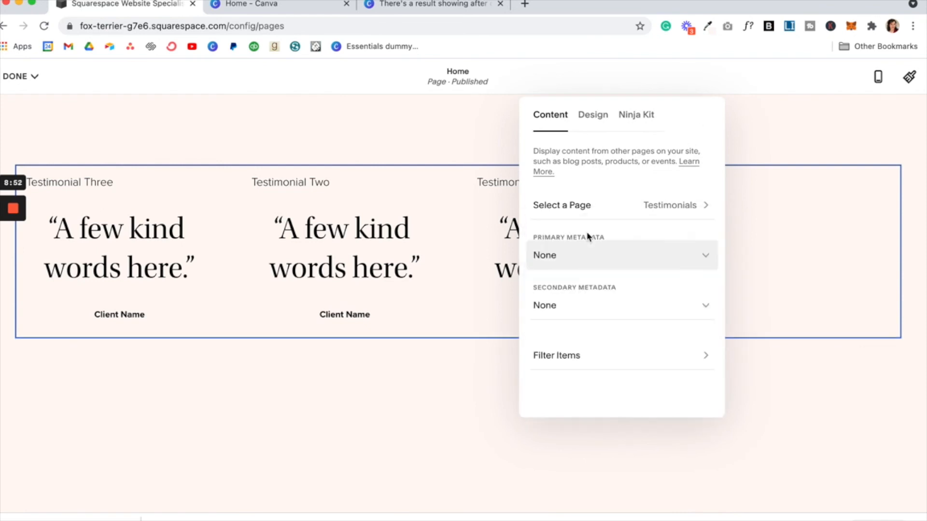
# Step: Try the Coaching and Web Design category filters, then leave Filter Items set to None
pyautogui.click(607, 364)
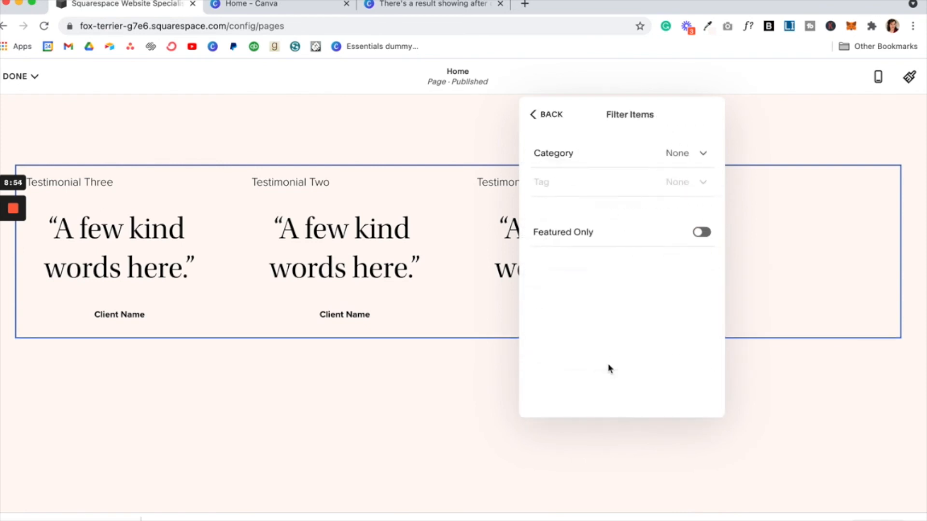
pyautogui.click(698, 160)
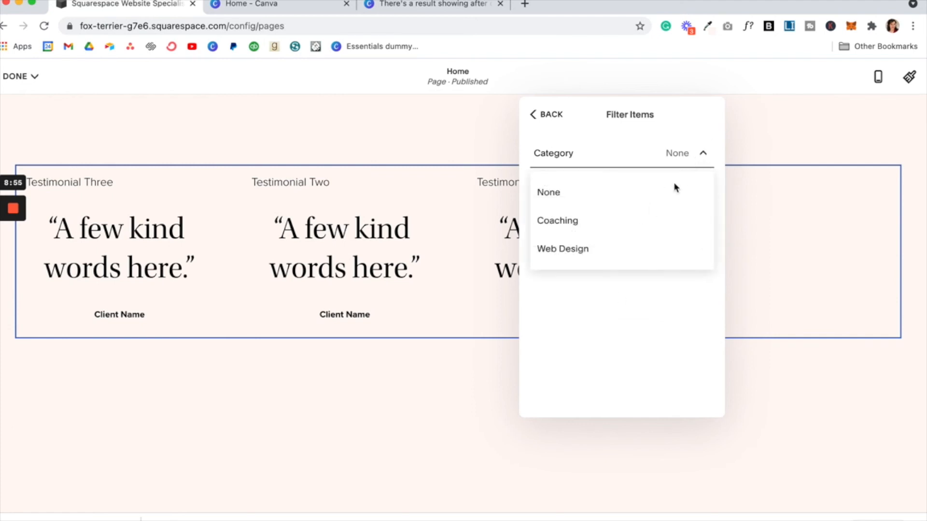
pyautogui.click(652, 225)
pyautogui.click(643, 249)
pyautogui.click(644, 249)
pyautogui.click(642, 225)
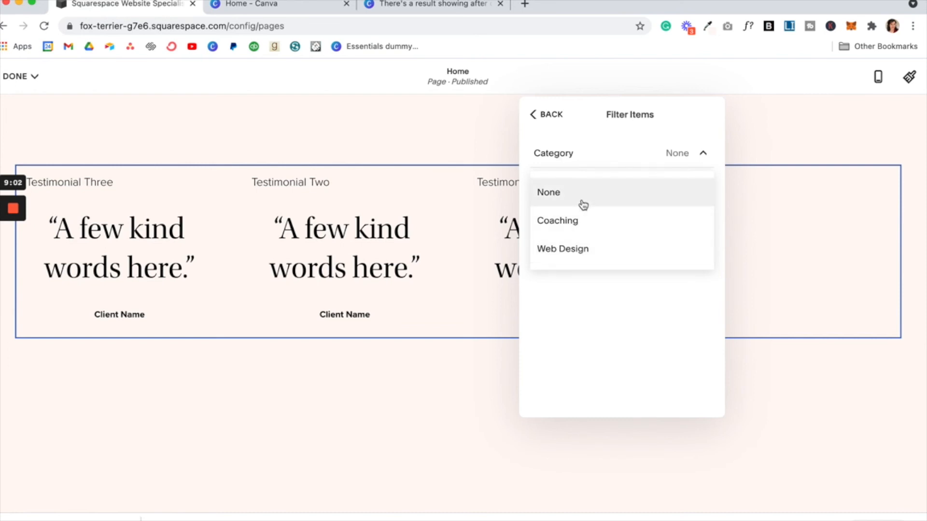
pyautogui.click(547, 119)
pyautogui.click(547, 120)
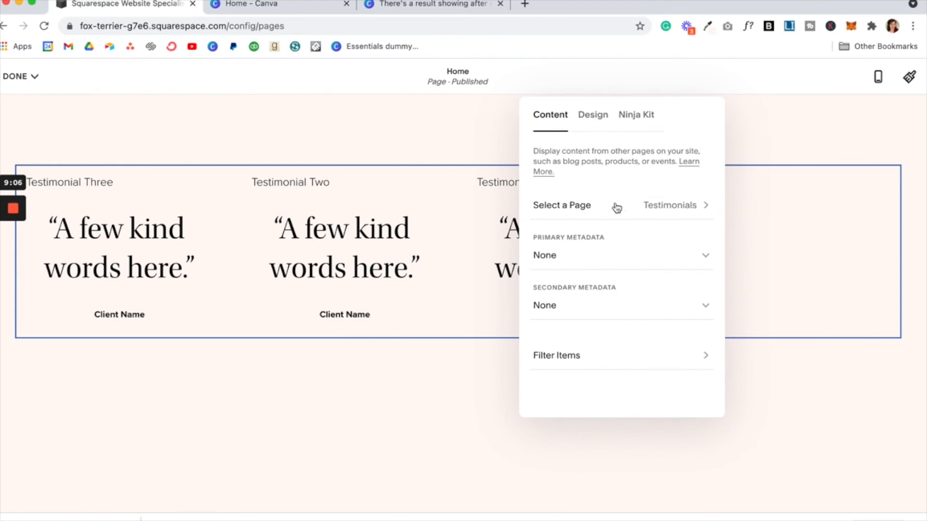
pyautogui.click(597, 125)
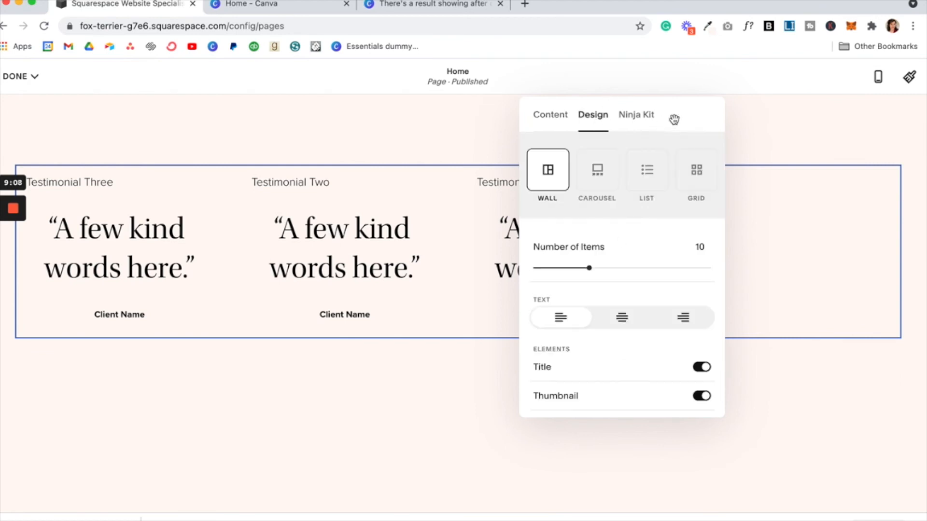
# Step: Center-align the testimonial text and hide the post titles
pyautogui.moveTo(685, 113); pyautogui.dragTo(743, 147)
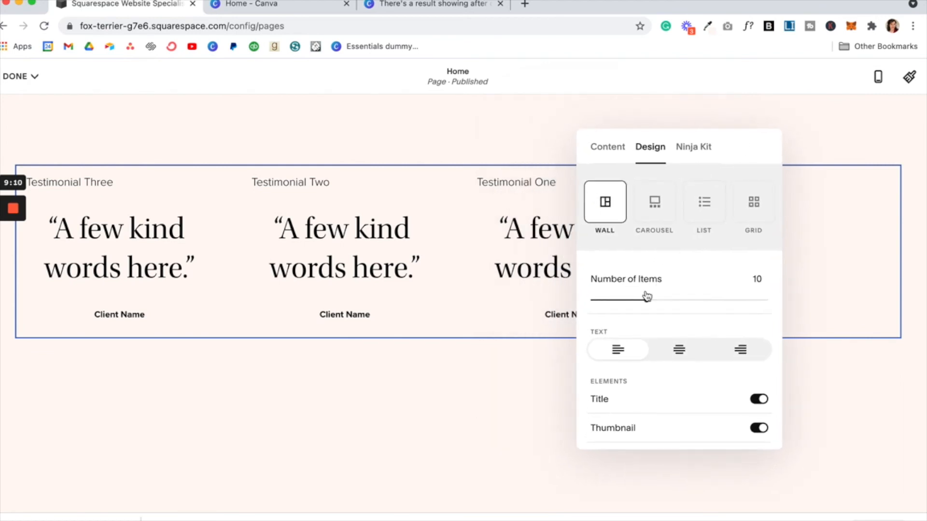
pyautogui.click(679, 353)
pyautogui.scroll(-3, 676, 378)
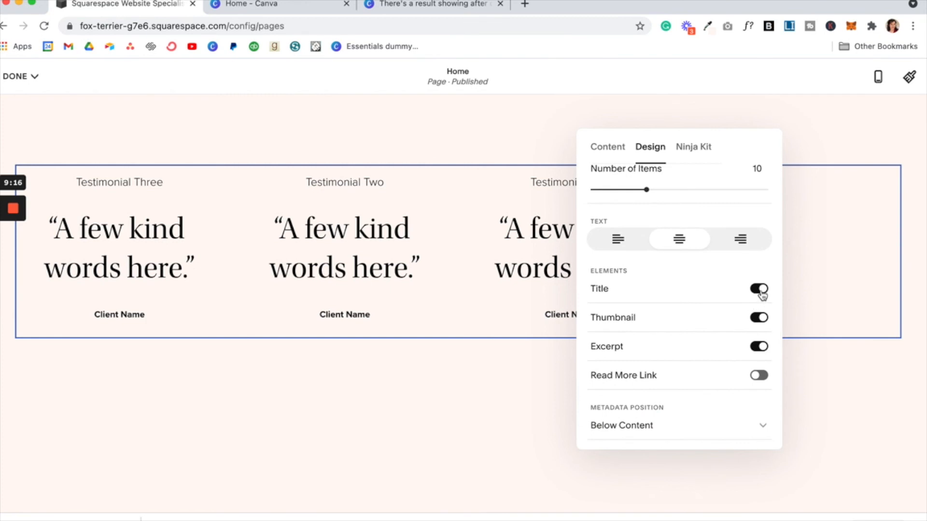
pyautogui.click(761, 292)
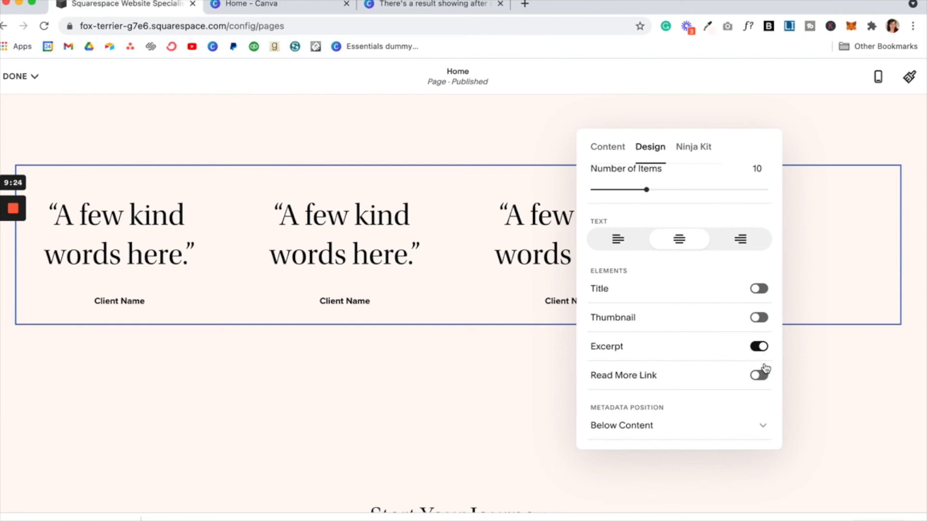
# Step: Check the Size and Spacing settings, then reduce Number of Items to 7
pyautogui.scroll(-3, 764, 369)
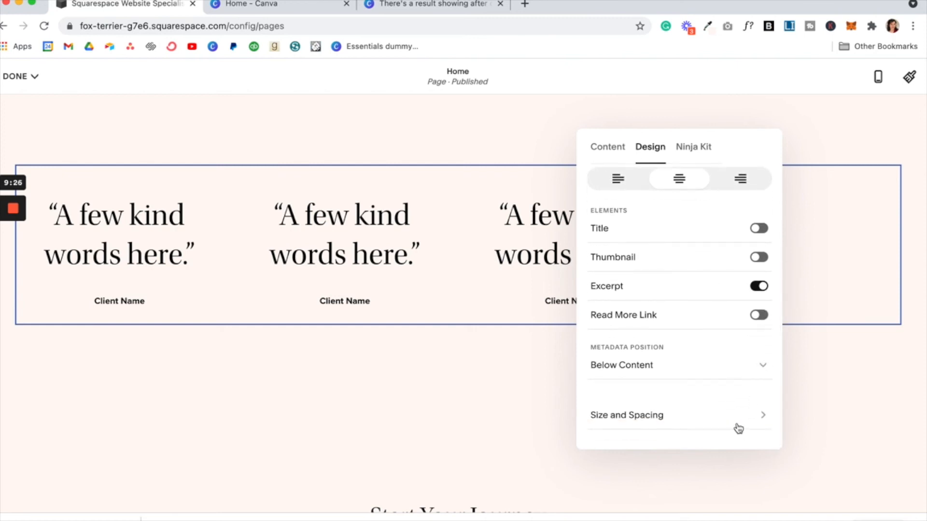
pyautogui.click(738, 428)
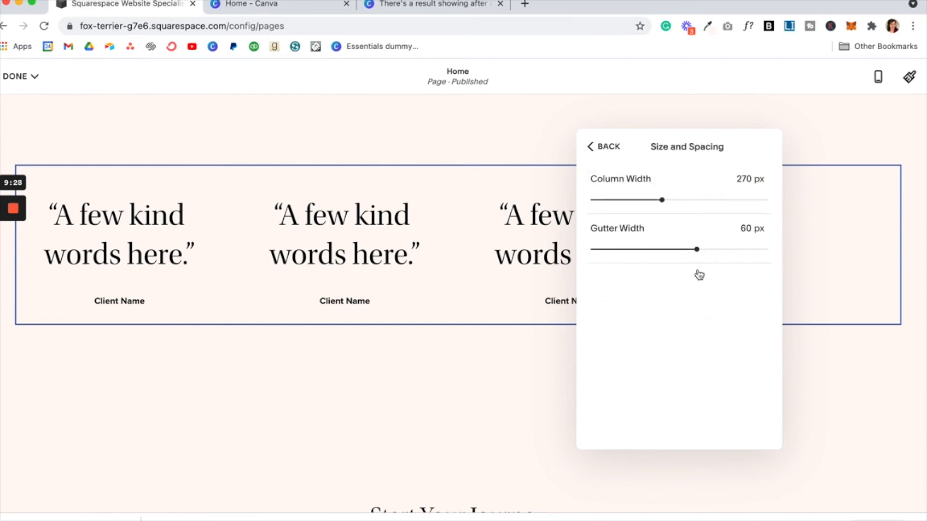
pyautogui.click(608, 147)
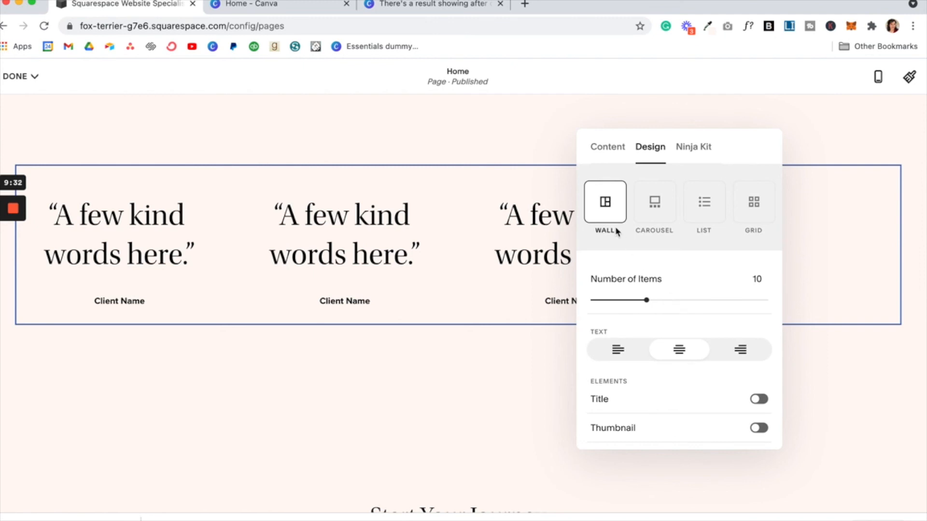
pyautogui.moveTo(646, 300)
pyautogui.mouseDown()
pyautogui.moveTo(578, 300)
pyautogui.moveTo(628, 302)
pyautogui.mouseUp()
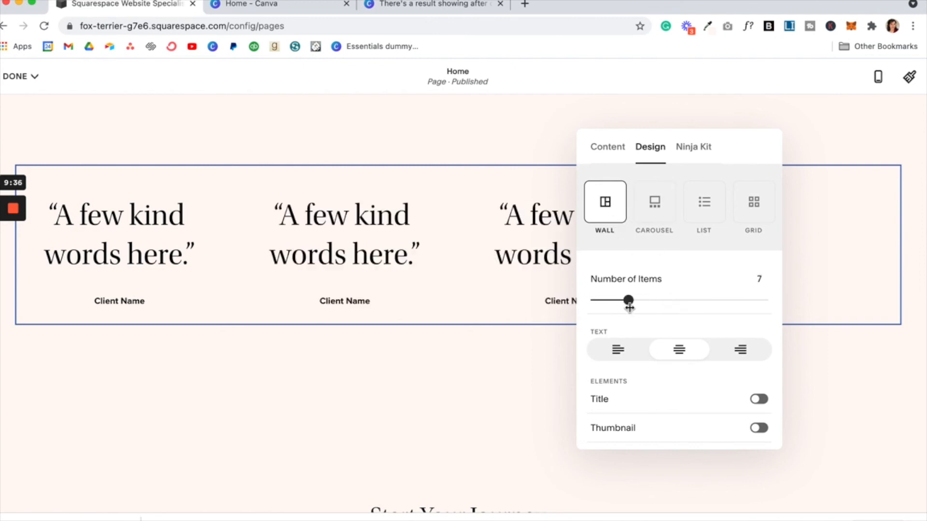
# Step: Switch the block to a Carousel layout with 13 items, 1 item per row, and XL text
pyautogui.click(663, 205)
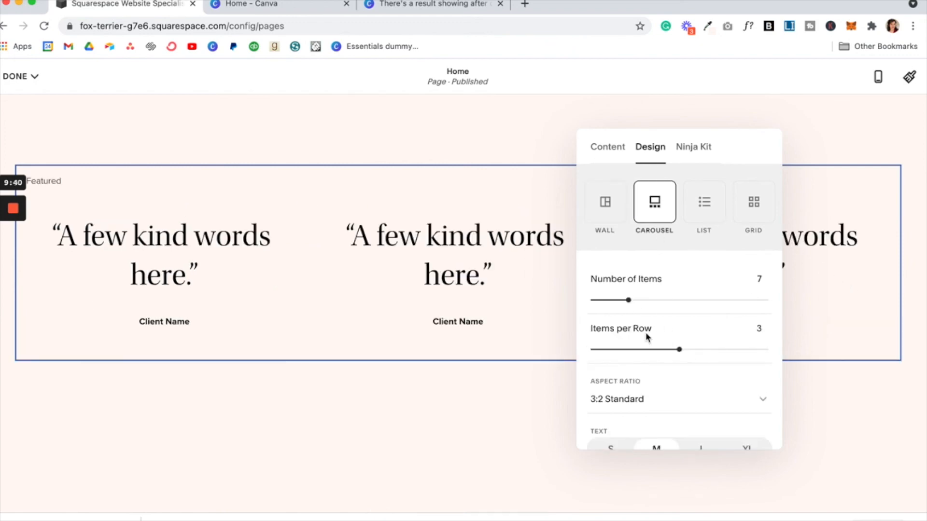
pyautogui.moveTo(628, 300); pyautogui.dragTo(664, 299)
pyautogui.moveTo(607, 348); pyautogui.dragTo(596, 347)
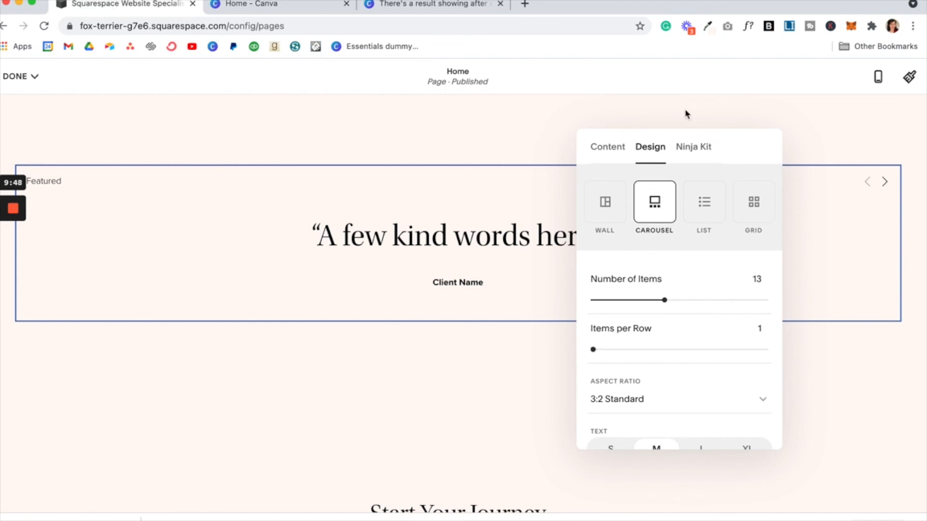
pyautogui.moveTo(713, 137); pyautogui.dragTo(641, 60)
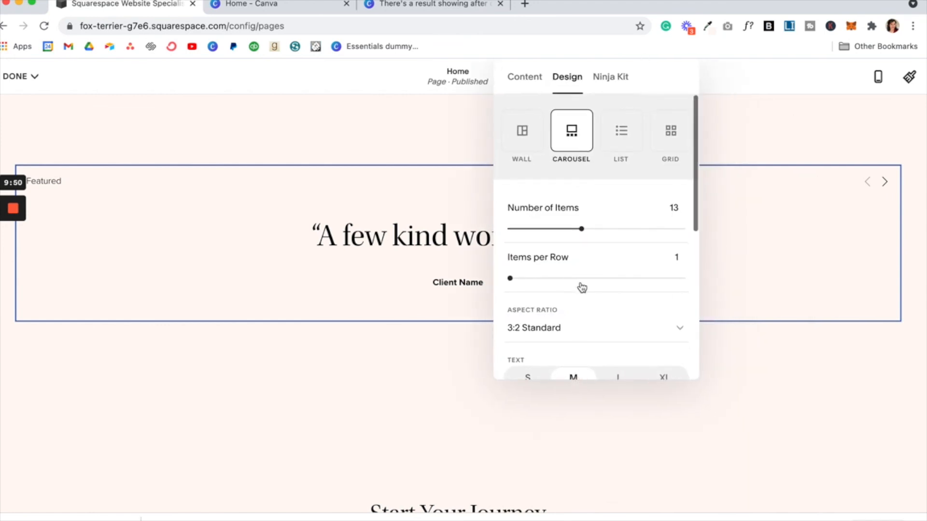
pyautogui.scroll(-3, 582, 287)
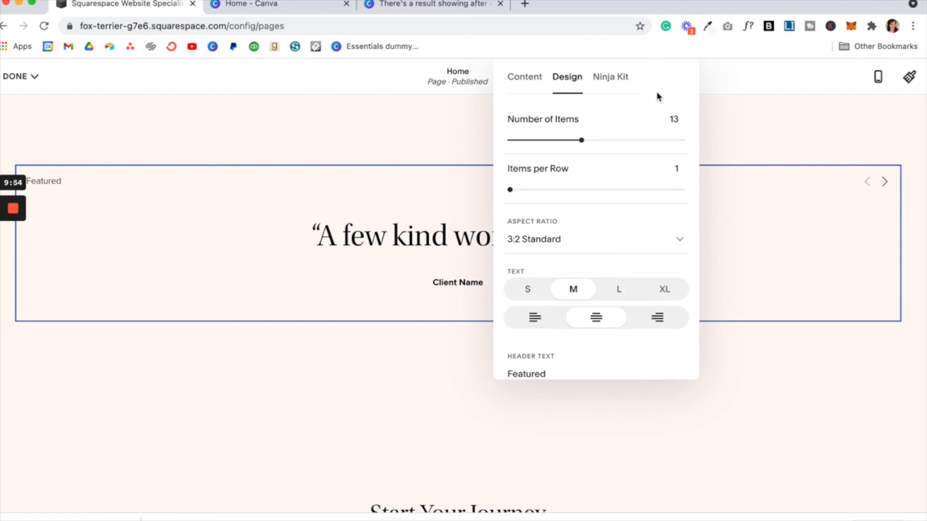
pyautogui.moveTo(665, 77); pyautogui.dragTo(786, 78)
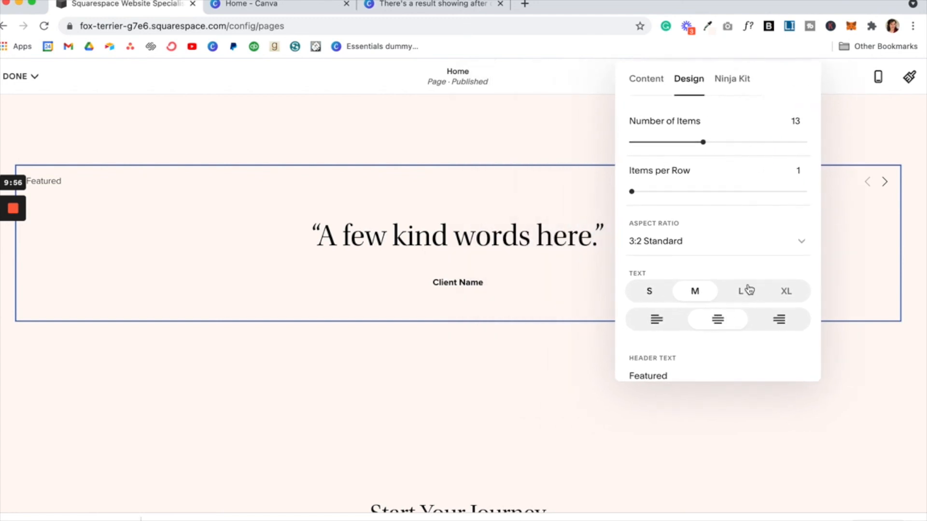
pyautogui.click(748, 289)
pyautogui.click(784, 299)
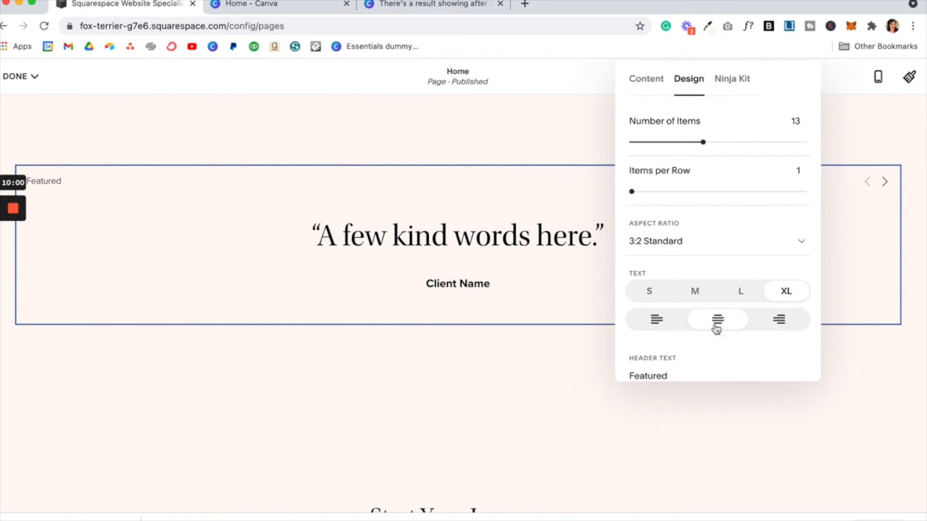
# Step: Delete the 'Featured' header text and save the Home page
pyautogui.scroll(-3, 703, 363)
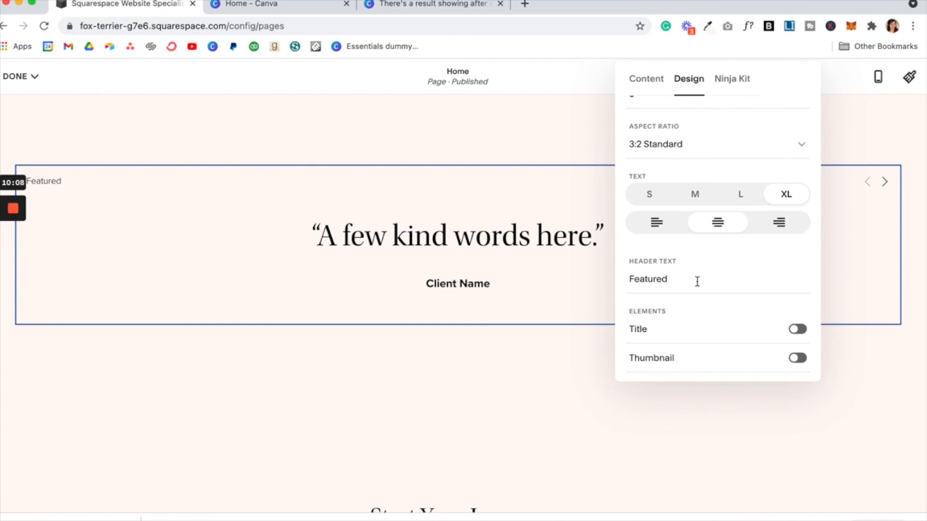
pyautogui.scroll(3, 697, 279)
pyautogui.doubleClick(667, 327)
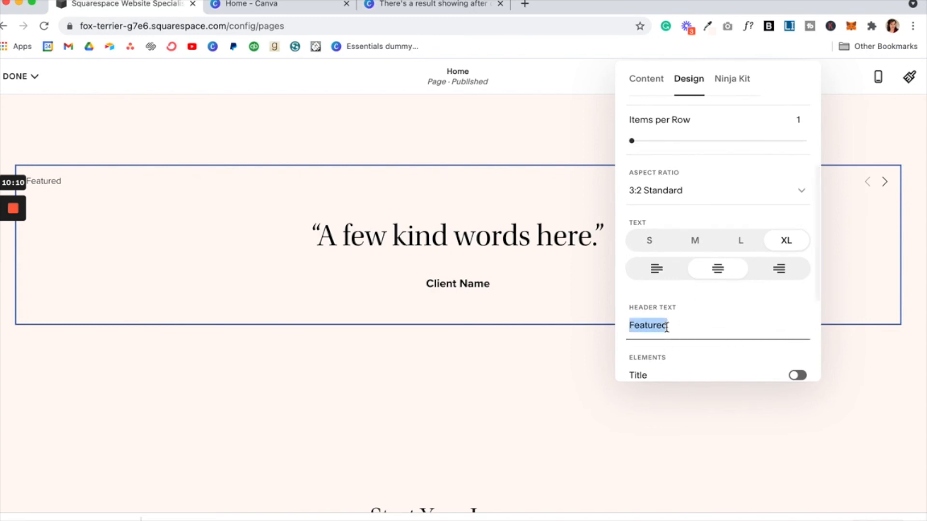
pyautogui.press('BackSpace')
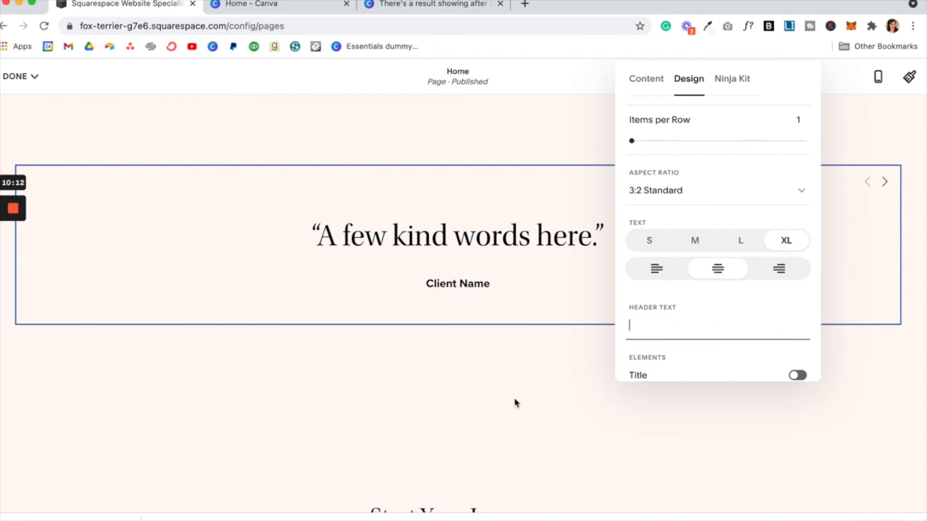
pyautogui.click(515, 403)
pyautogui.click(29, 100)
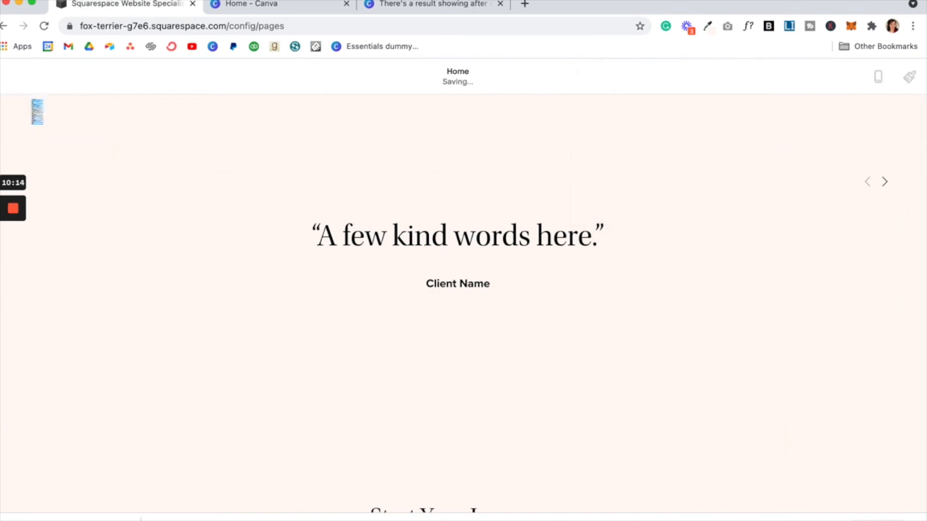
# Step: Preview the homepage full-screen, advance the carousel one quote, and scroll up to the old testimonial cards
pyautogui.click(898, 87)
pyautogui.scroll(1, 701, 286)
pyautogui.click(886, 201)
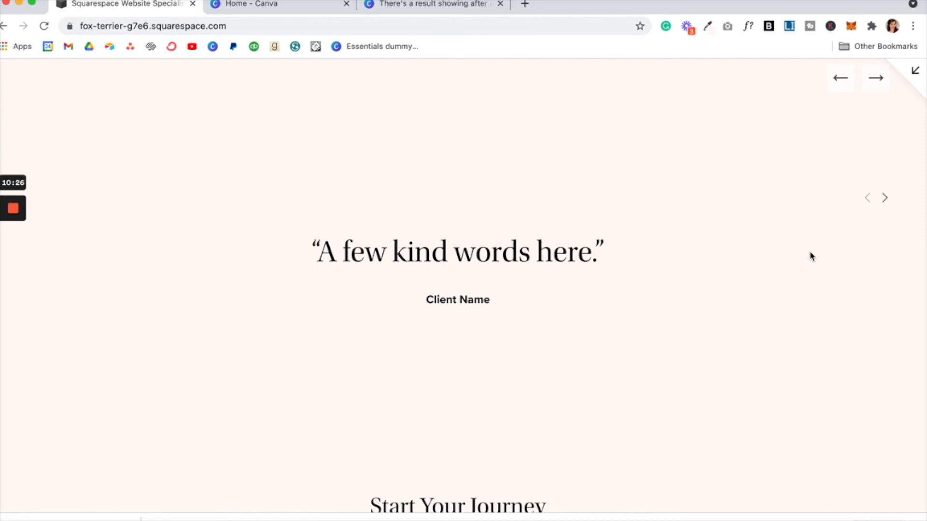
pyautogui.scroll(5, 811, 256)
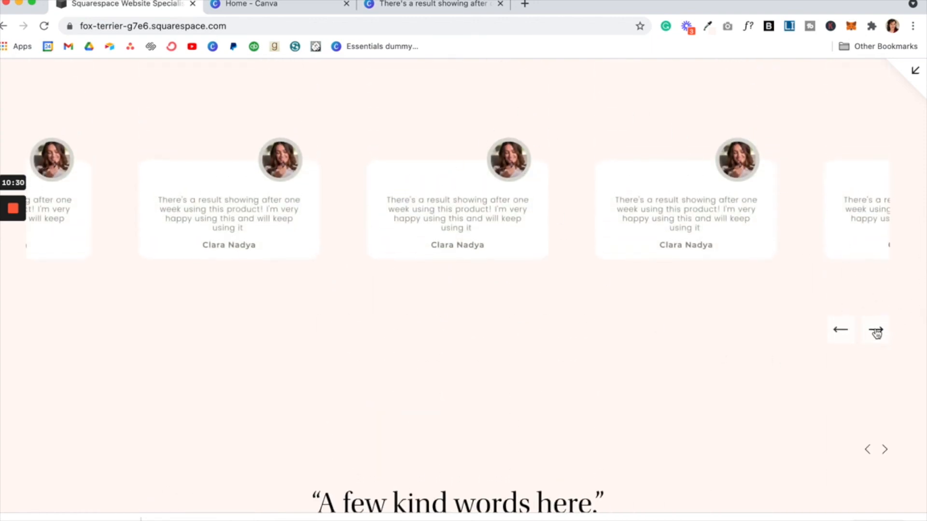
pyautogui.scroll(2, 751, 397)
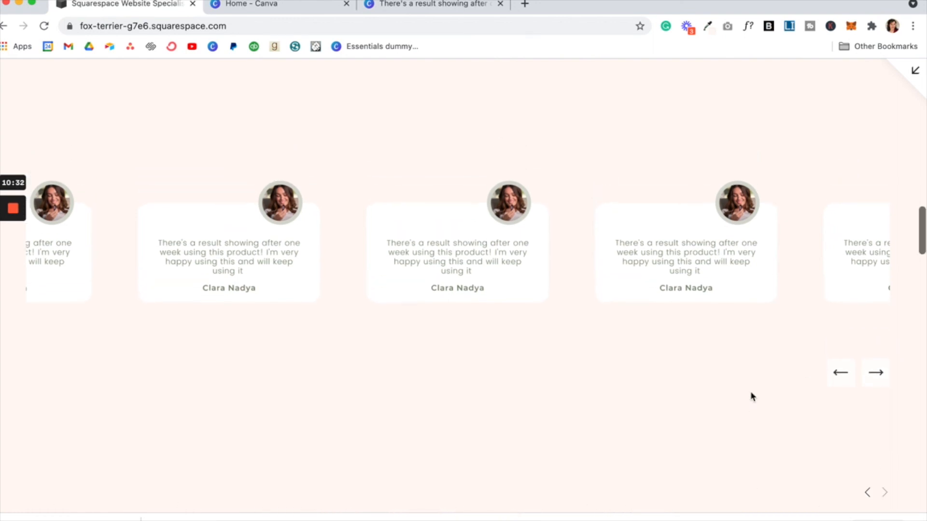